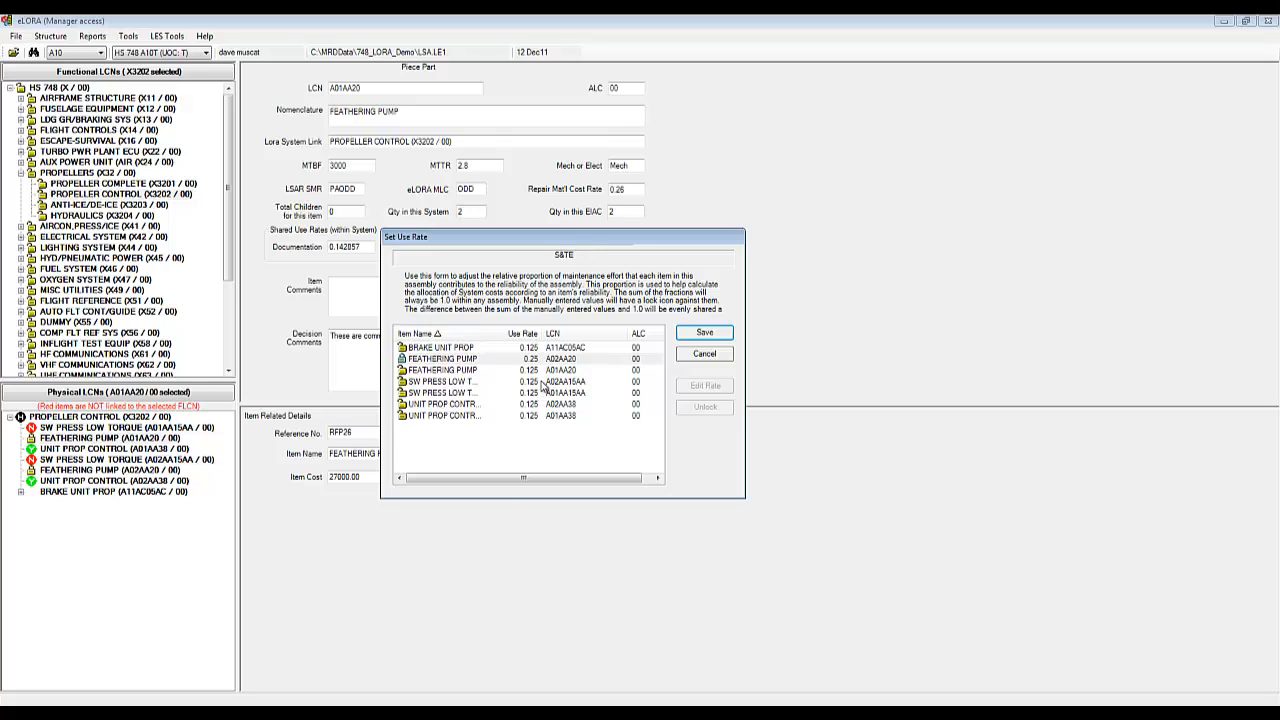
# Step: Change FEATHERING PUMP A01AA20's S&TE use rate from 0.125 to 0.25 and save the rates
pyautogui.click(544, 372)
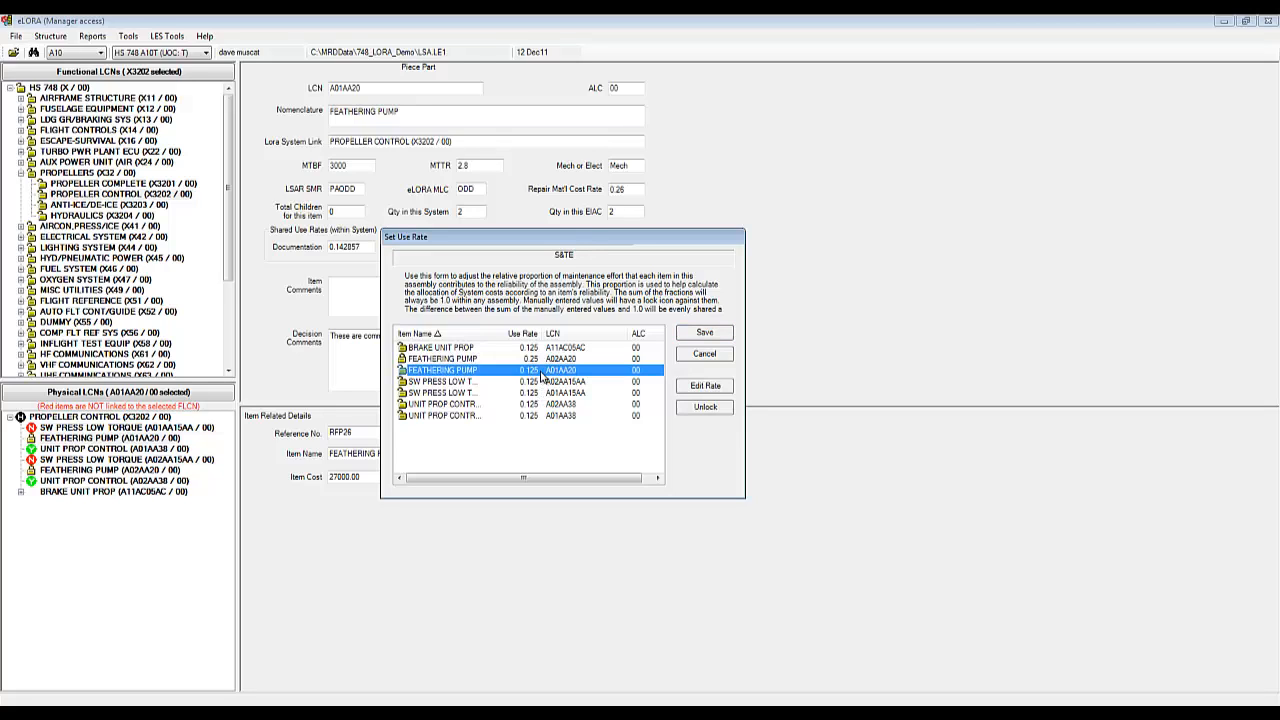
pyautogui.click(700, 386)
pyautogui.click(588, 392)
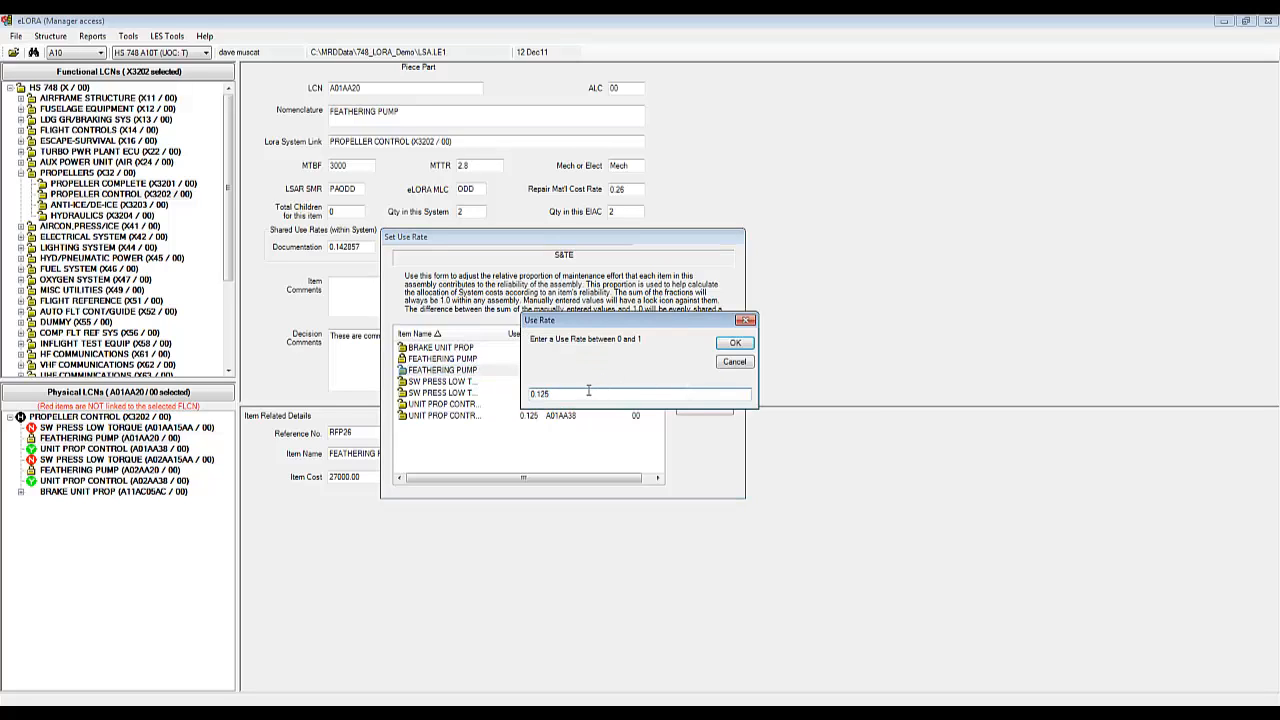
pyautogui.press('BackSpace')
pyautogui.press('BackSpace')
pyautogui.press('BackSpace')
pyautogui.press('BackSpace')
pyautogui.write('.25')
pyautogui.click(735, 343)
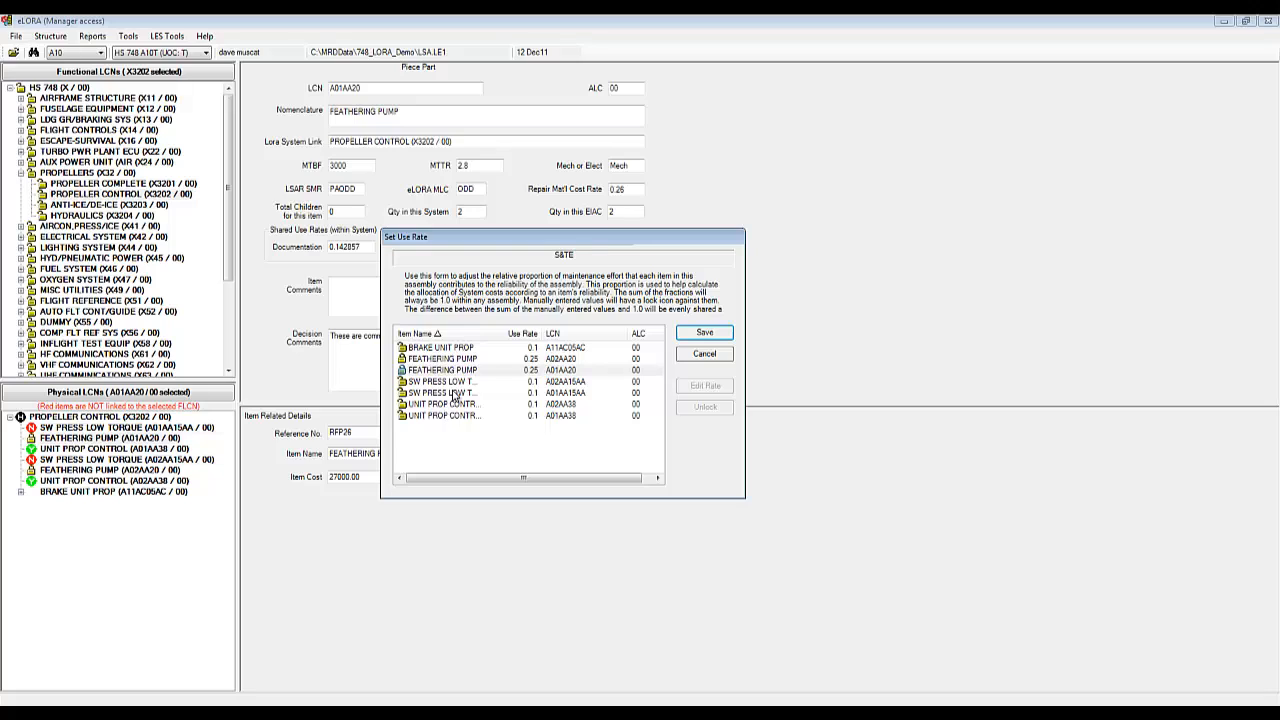
pyautogui.click(707, 334)
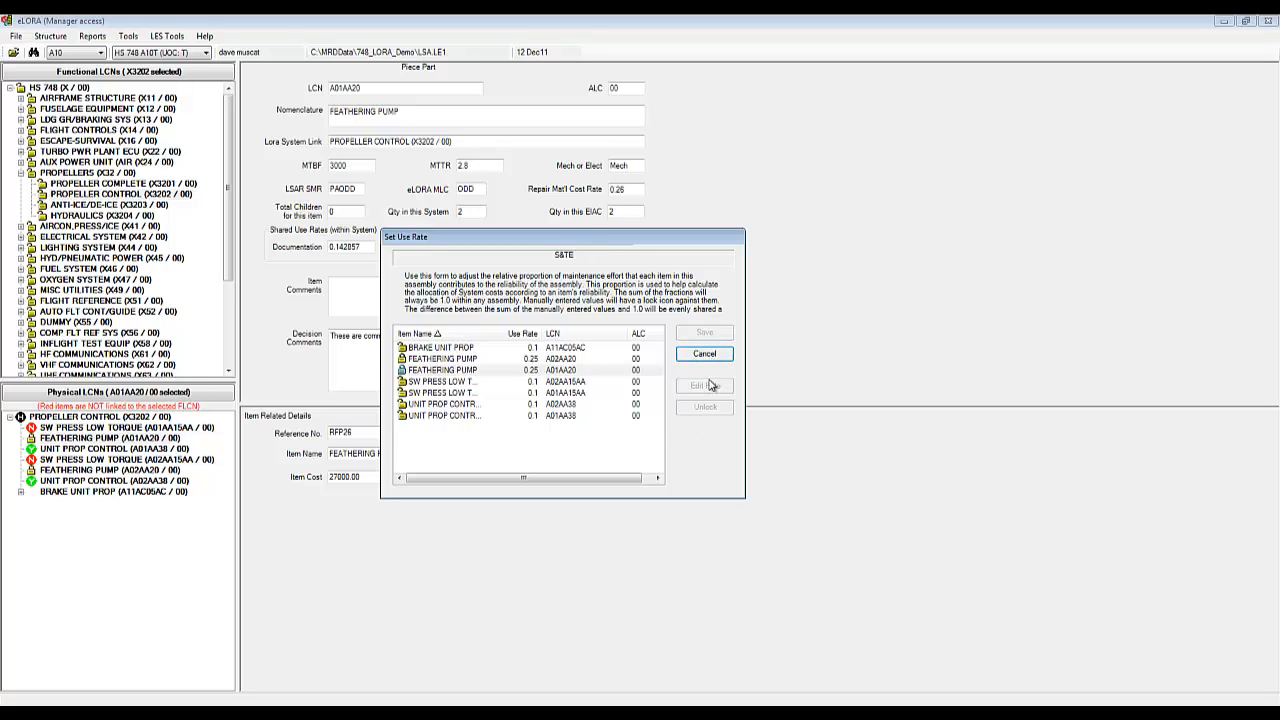
pyautogui.click(705, 354)
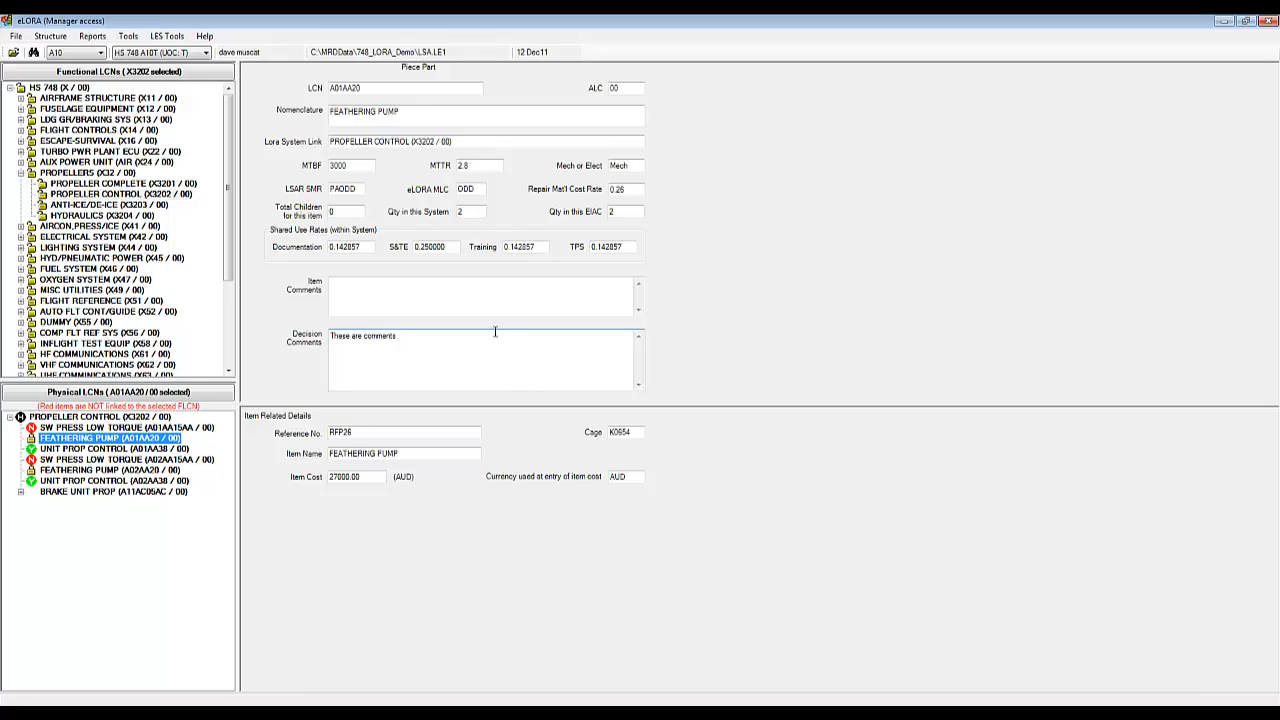
# Step: Compare the S&TE rates of Feathering Pump, Unit Prop Control and SW Press Low Torque, then show BRAKE UNIT PROP
pyautogui.click(441, 250)
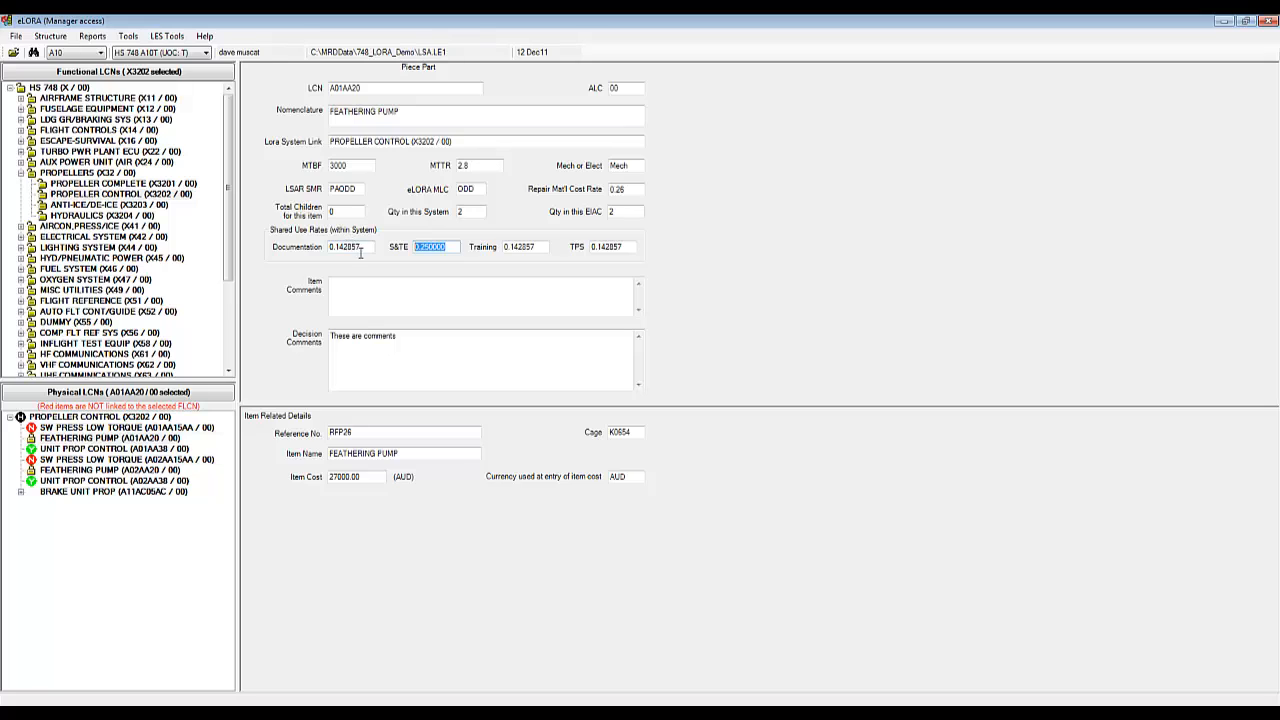
pyautogui.click(141, 449)
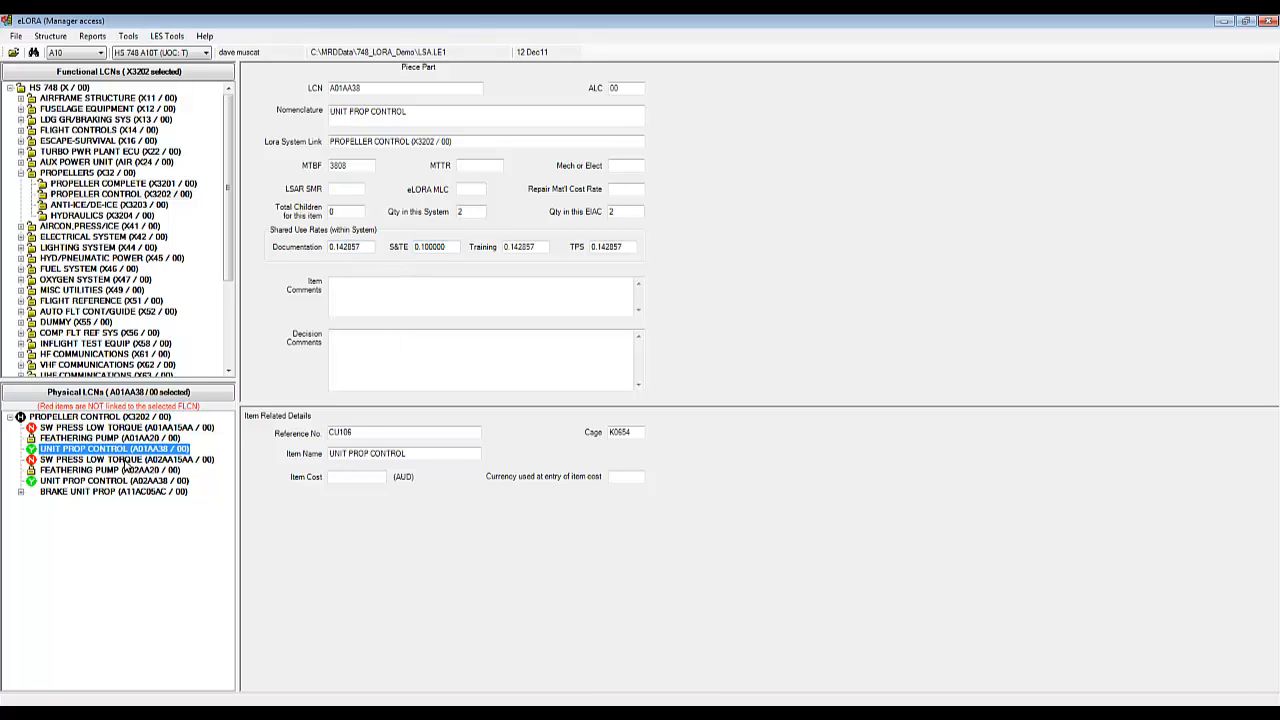
pyautogui.click(125, 462)
pyautogui.click(106, 440)
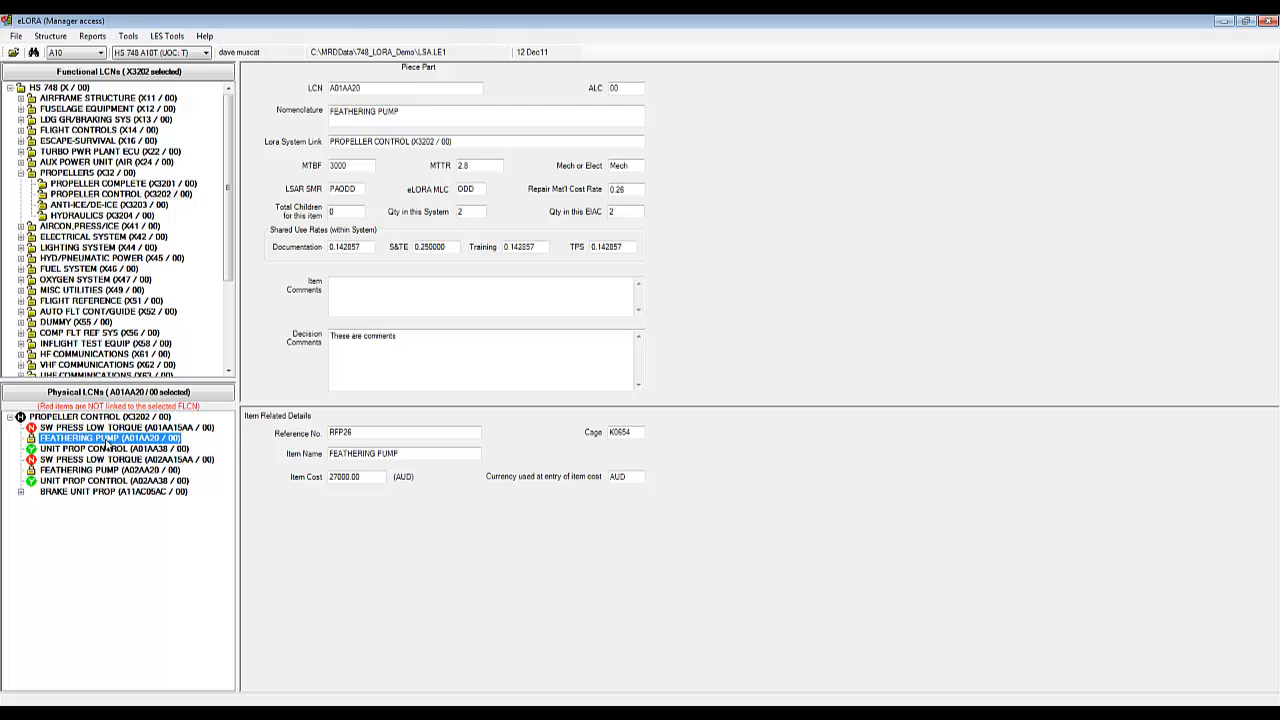
pyautogui.click(112, 492)
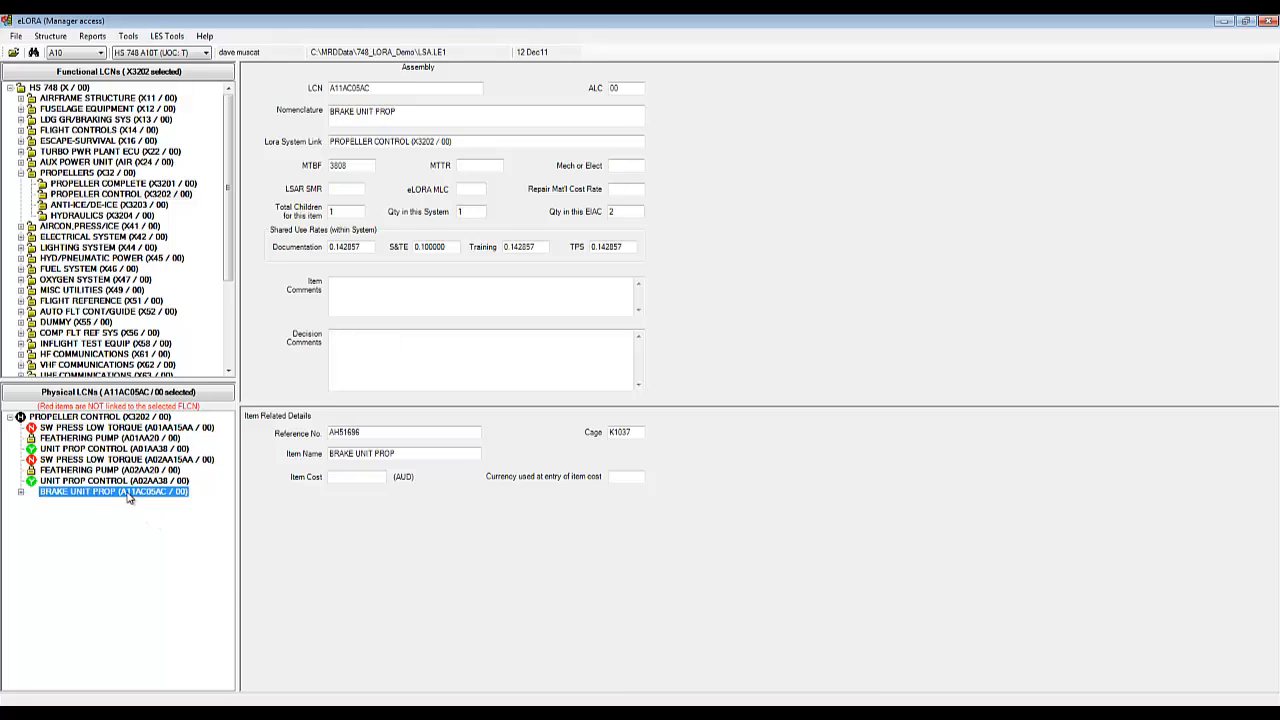
# Step: Set BRAKE UNIT PROP's LORA candidate status to 'Y' for this item only and expand it
pyautogui.rightClick(128, 497)
pyautogui.moveTo(212, 559)
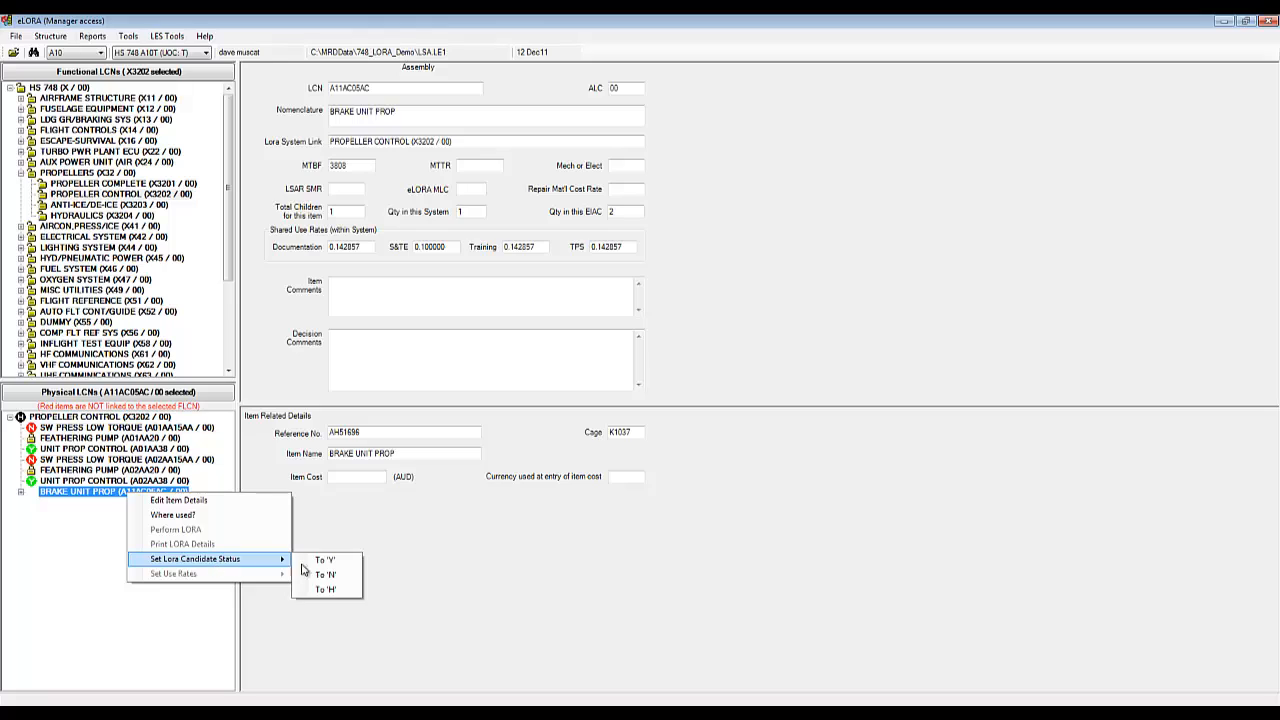
pyautogui.click(336, 562)
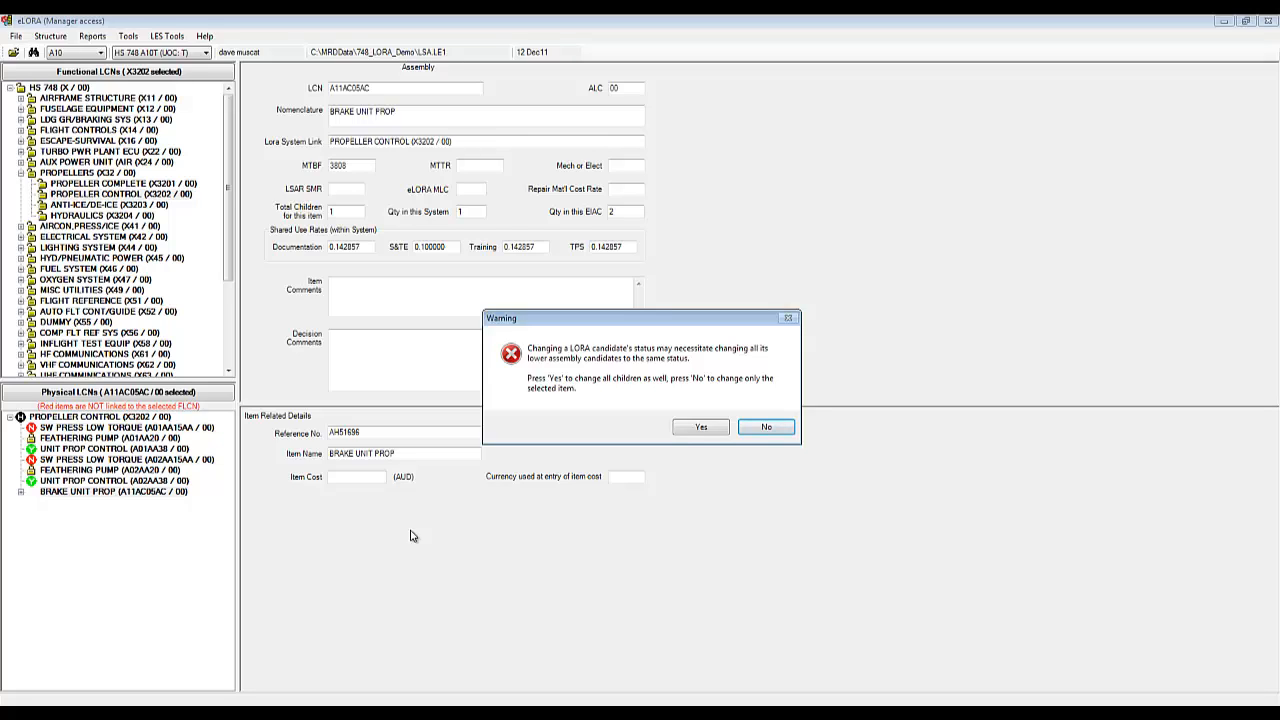
pyautogui.click(762, 427)
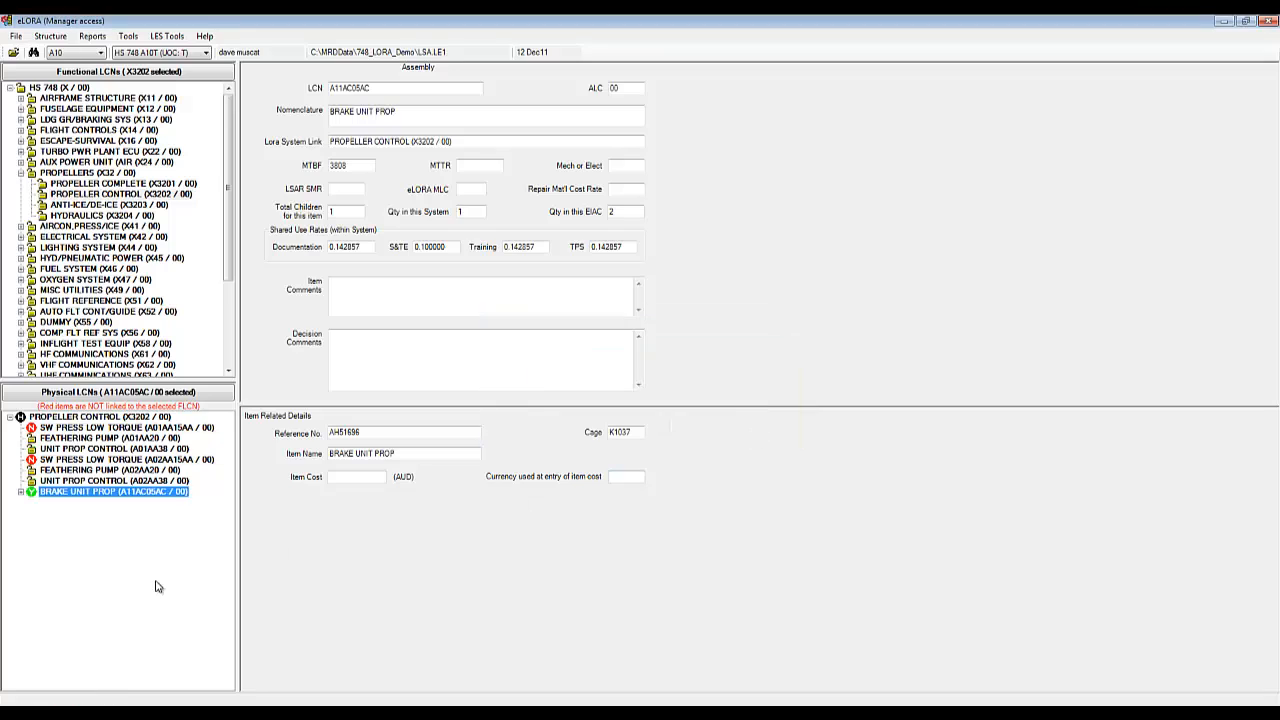
pyautogui.click(21, 491)
# Step: Compare the HOSE PROP BRAKE part with the BRAKE UNIT PROP assembly, ending on the assembly record
pyautogui.click(104, 503)
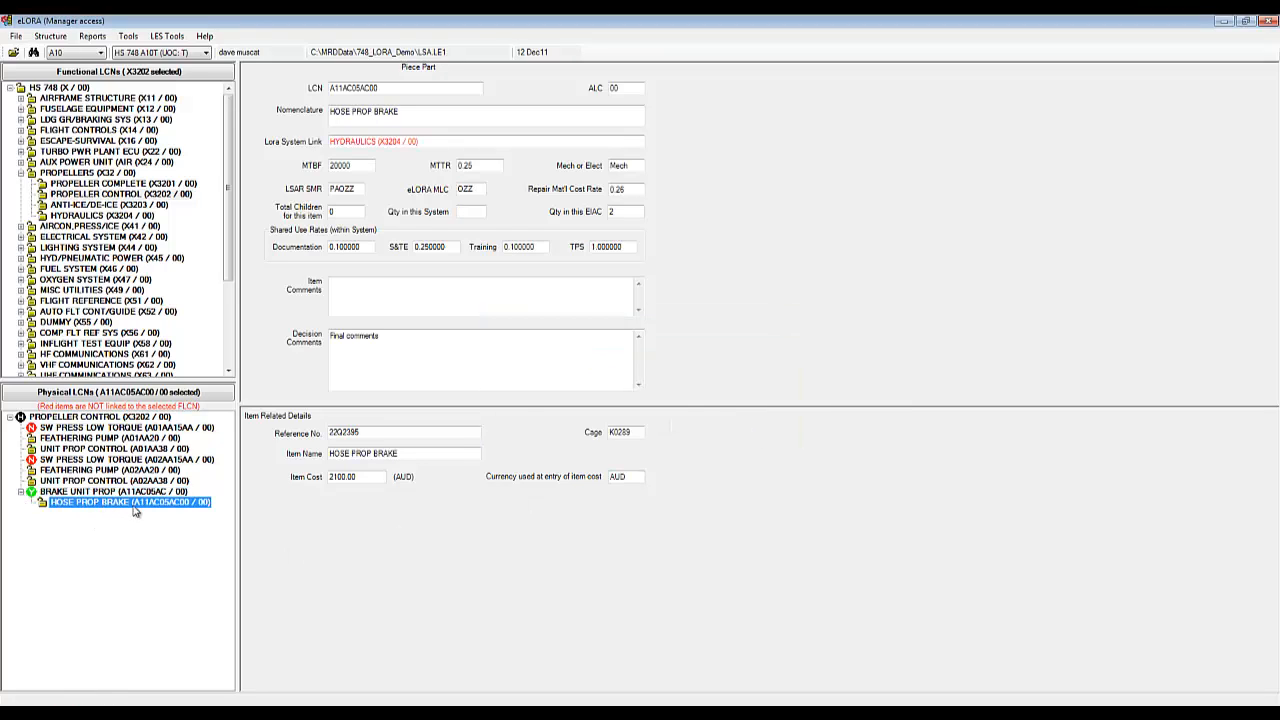
pyautogui.press('Up')
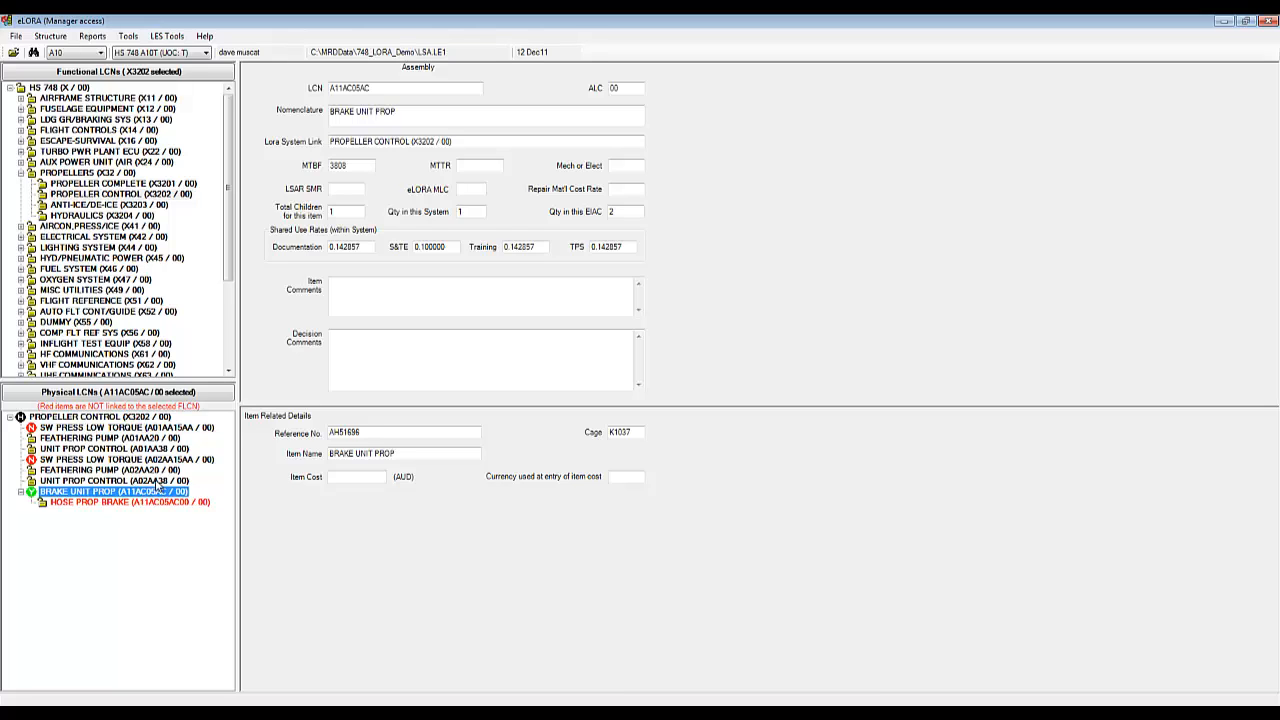
pyautogui.click(172, 508)
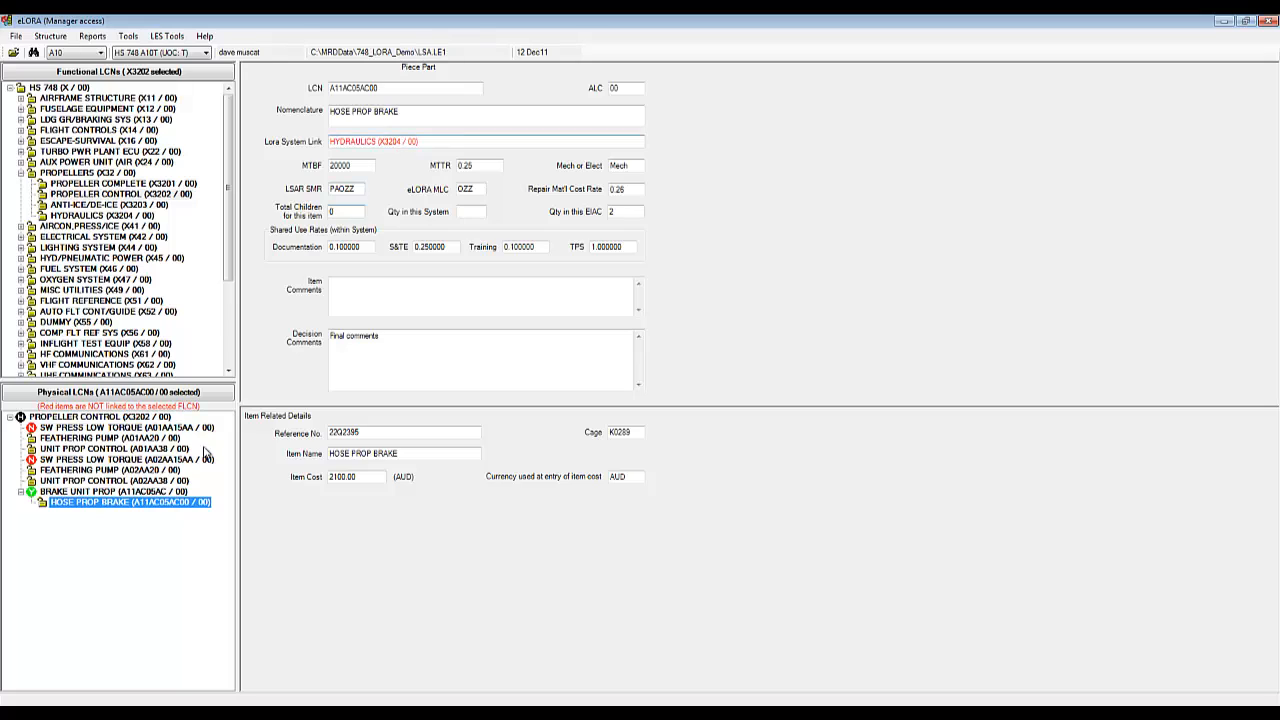
pyautogui.click(133, 492)
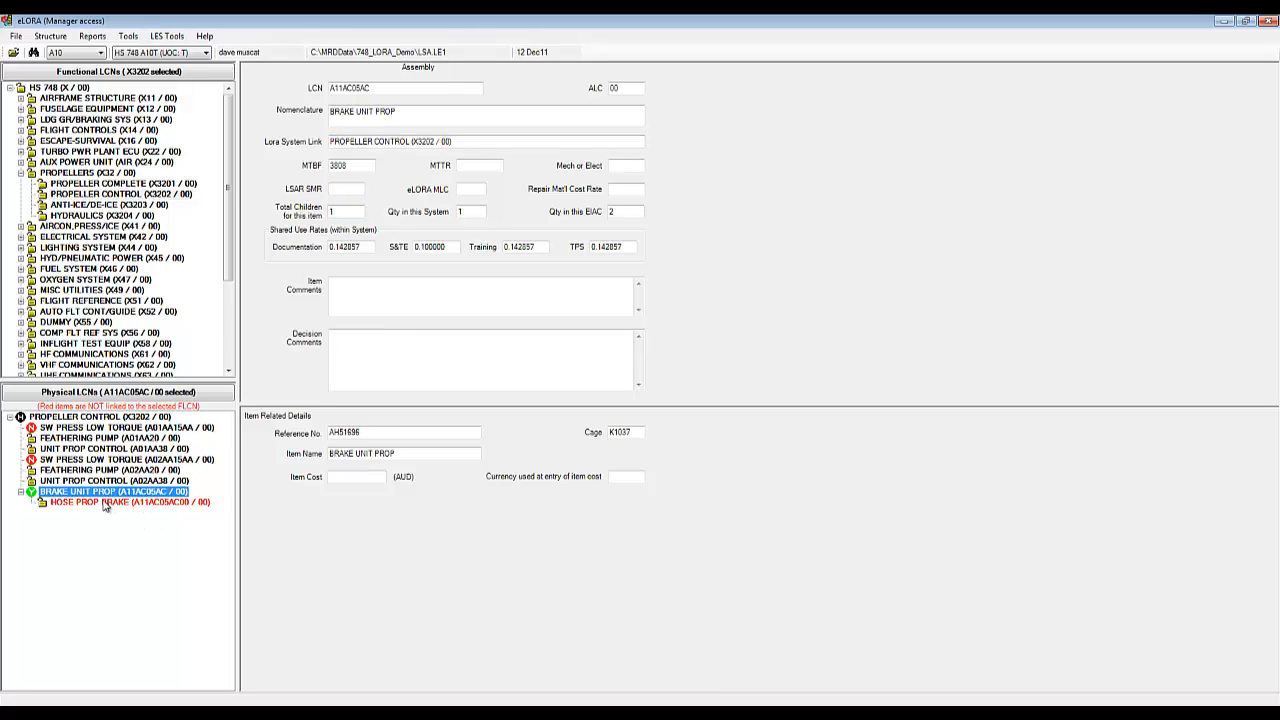
pyautogui.click(106, 503)
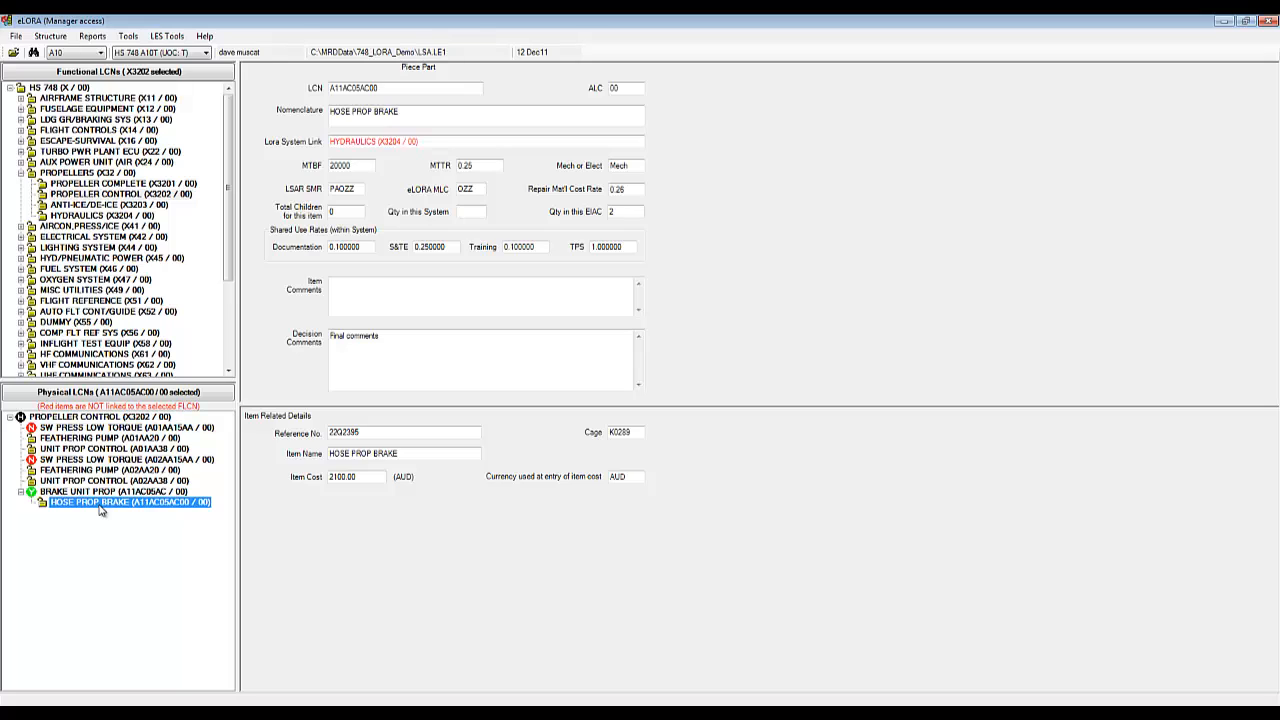
pyautogui.rightClick(113, 491)
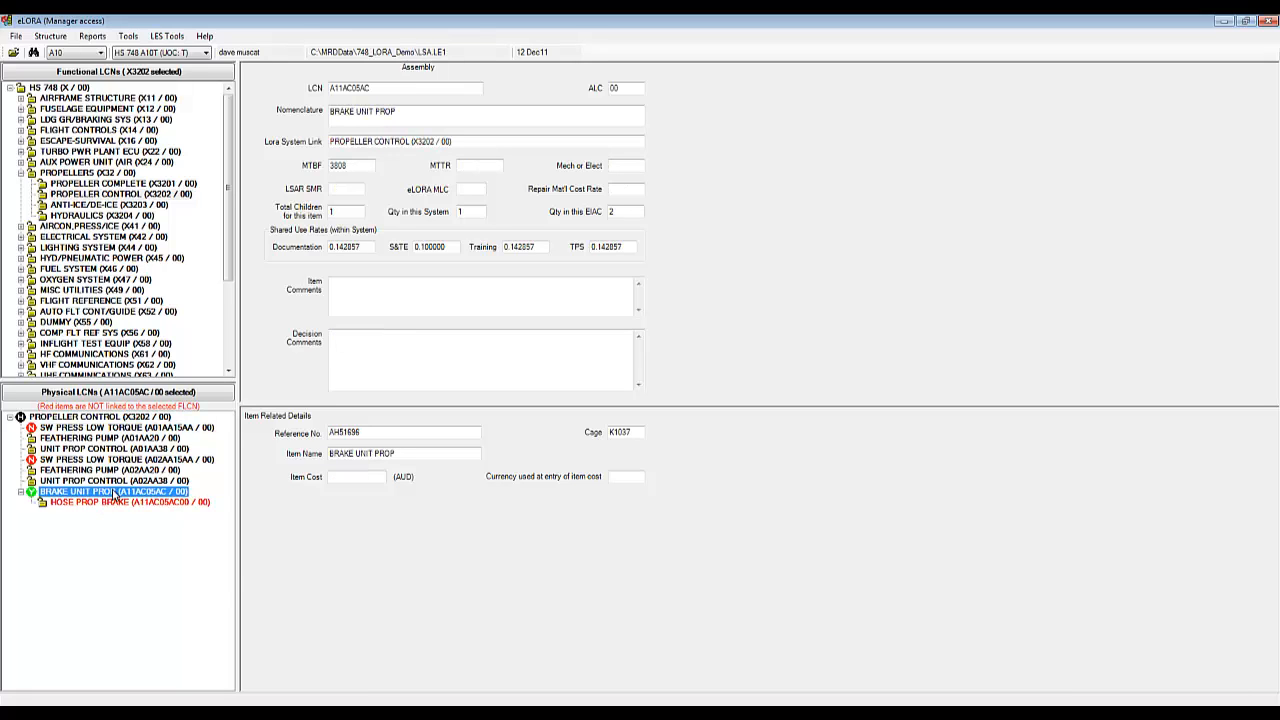
pyautogui.click(93, 496)
# Step: Run Perform LORA on BRAKE UNIT PROP through one step, setting Mech and repair material rate 0.26
pyautogui.rightClick(136, 496)
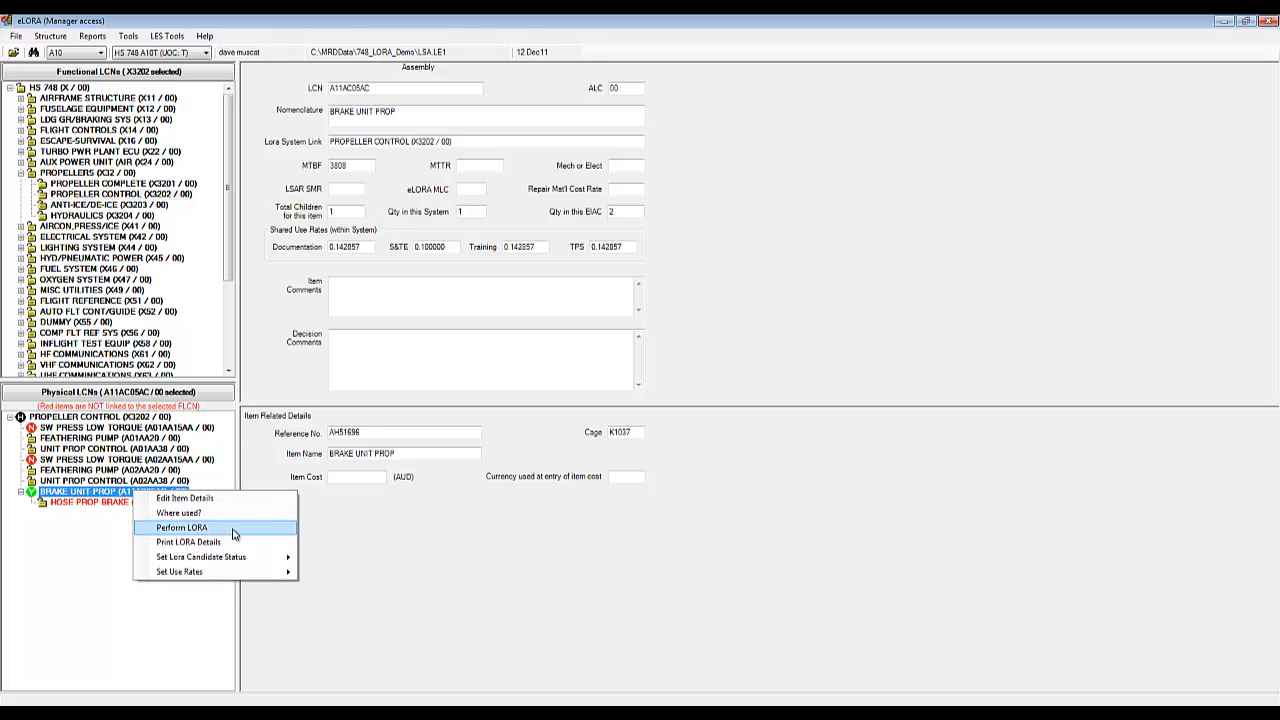
pyautogui.click(258, 530)
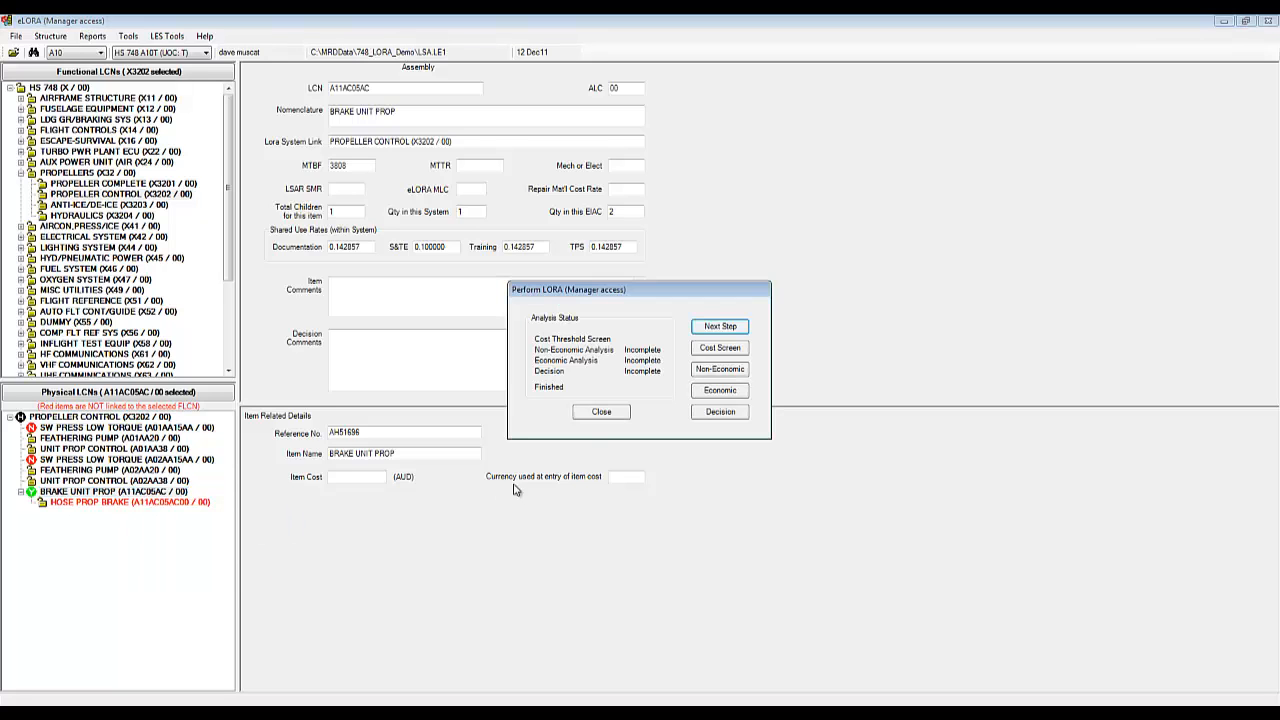
pyautogui.moveTo(628, 297); pyautogui.dragTo(505, 302)
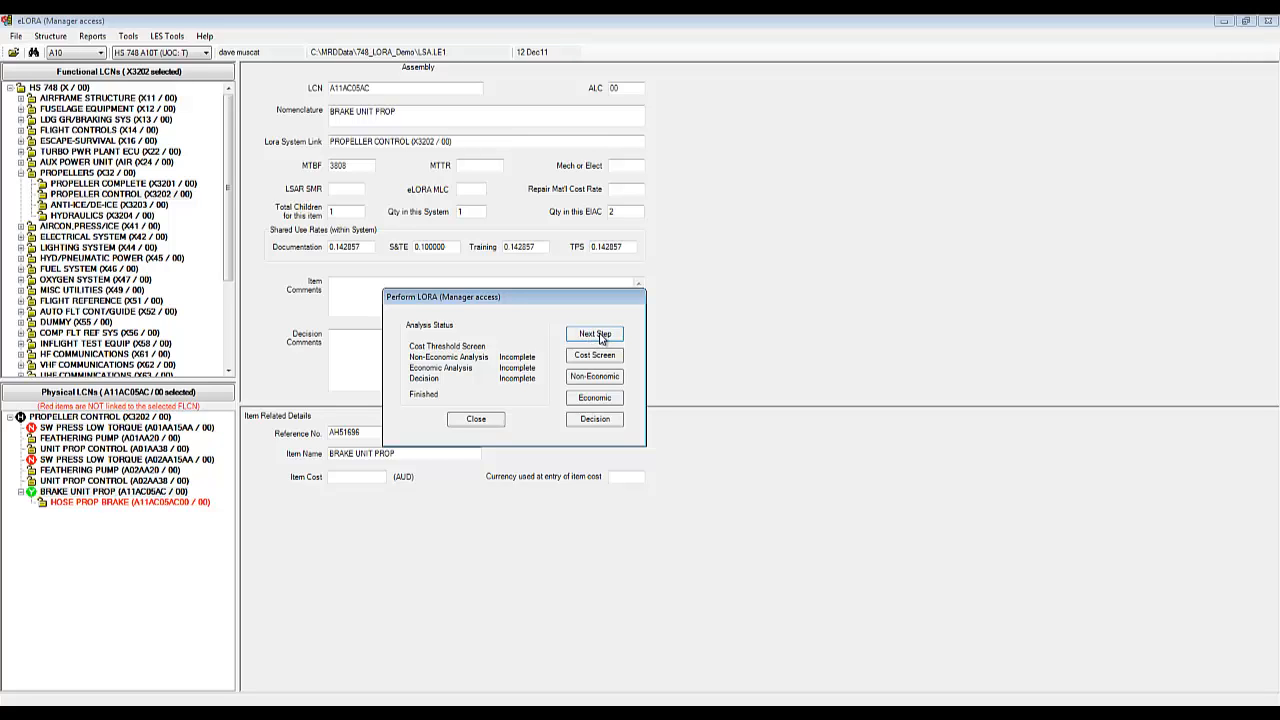
pyautogui.click(588, 383)
pyautogui.click(477, 420)
# Step: Edit BRAKE UNIT PROP's item details to MTTR 2.5, cost 10000 AUD and weight 5
pyautogui.rightClick(173, 491)
pyautogui.click(200, 500)
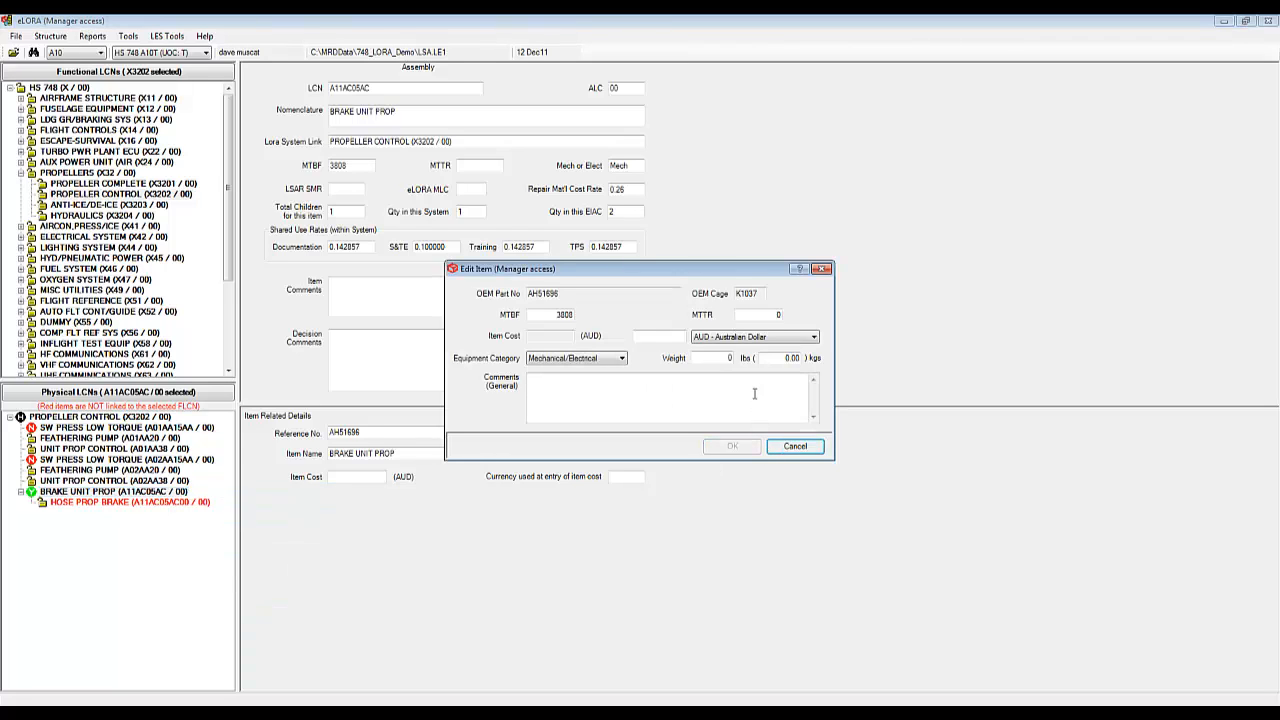
pyautogui.doubleClick(766, 314)
pyautogui.press('BackSpace')
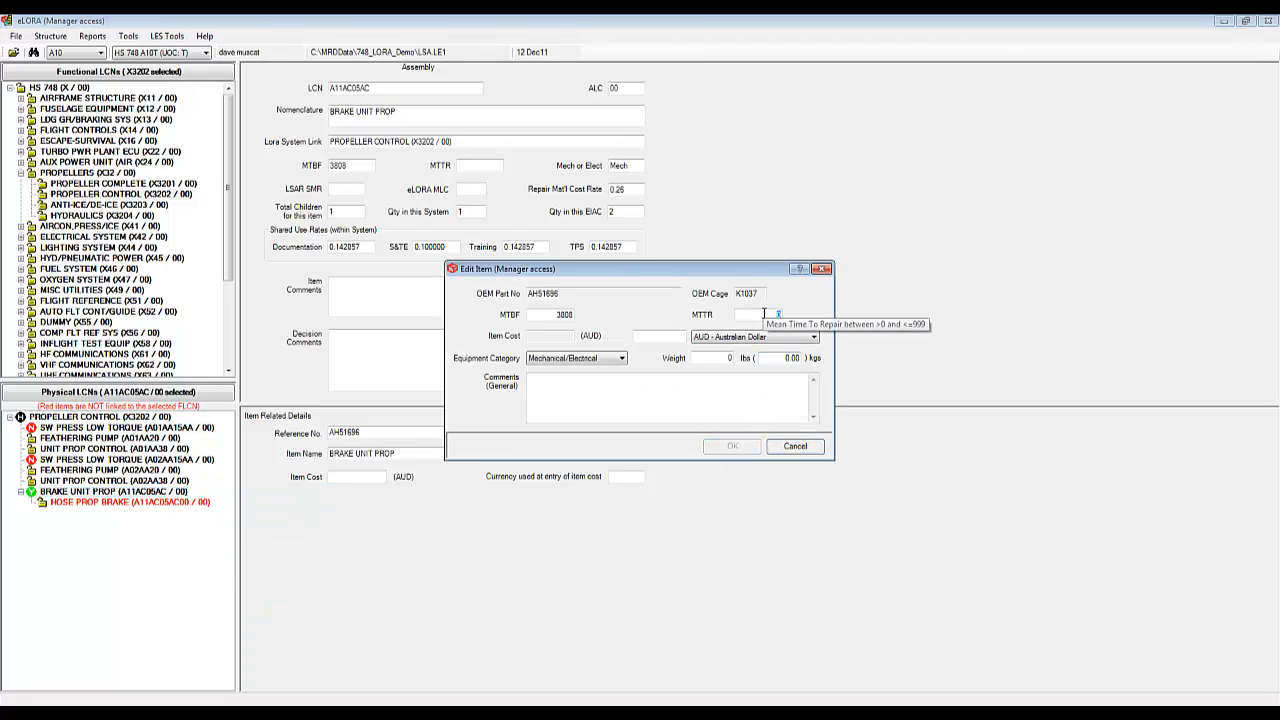
pyautogui.write('2.5')
pyautogui.click(666, 339)
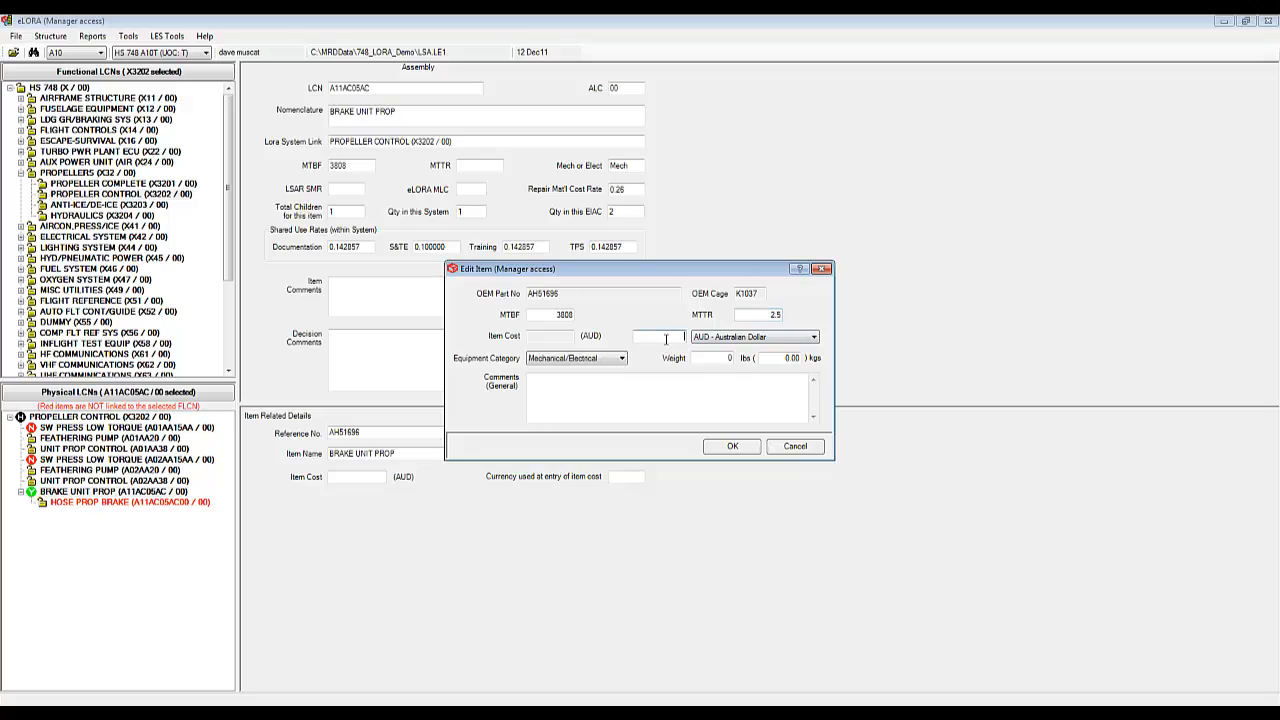
pyautogui.write('100')
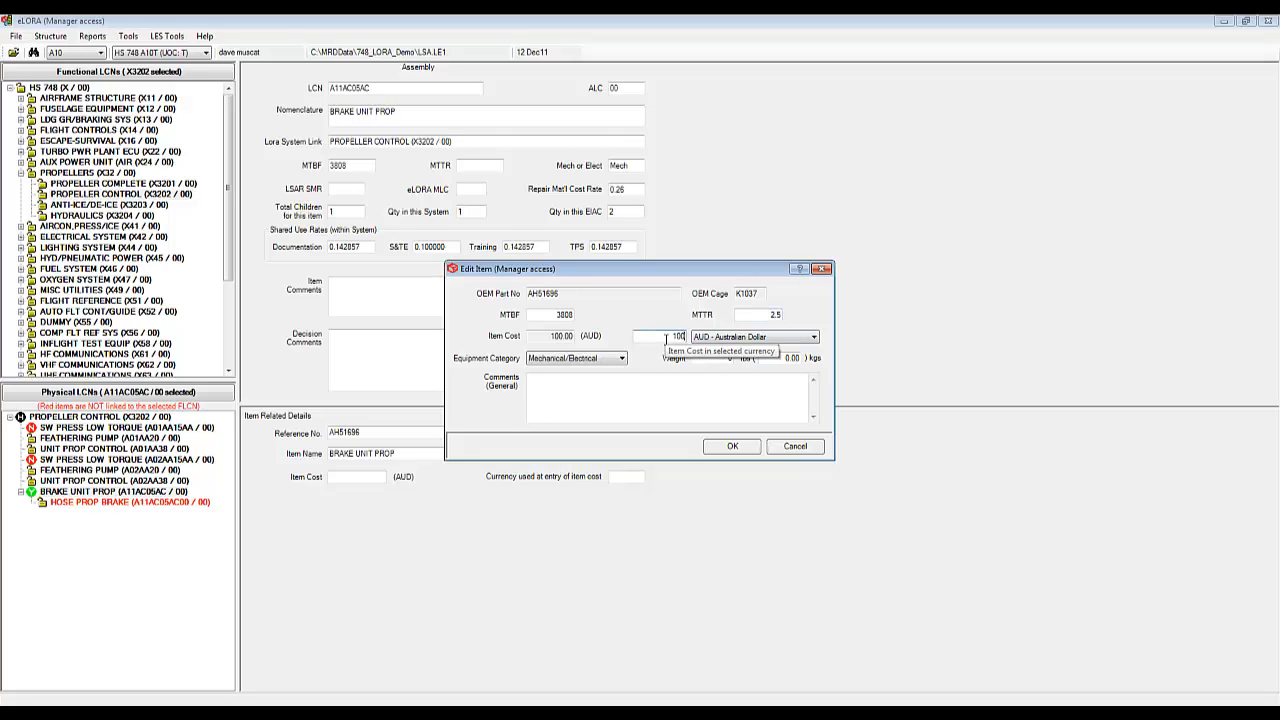
pyautogui.write('00')
pyautogui.click(595, 360)
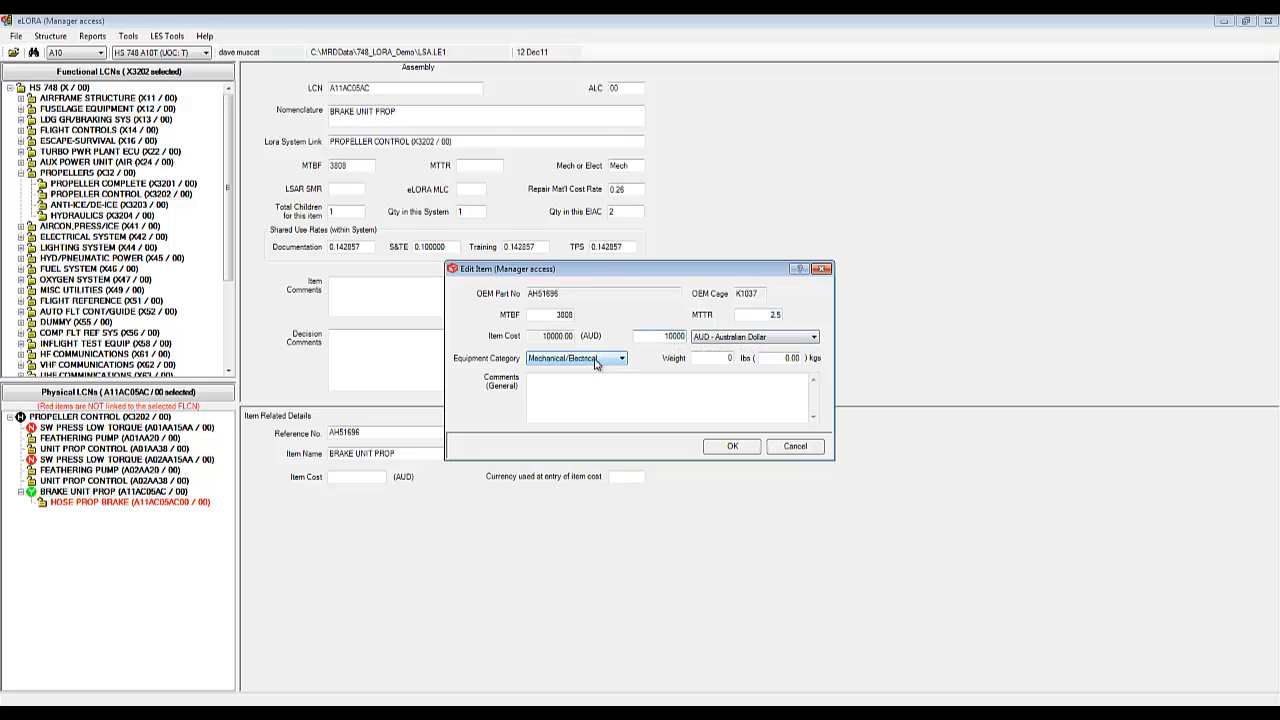
pyautogui.click(728, 358)
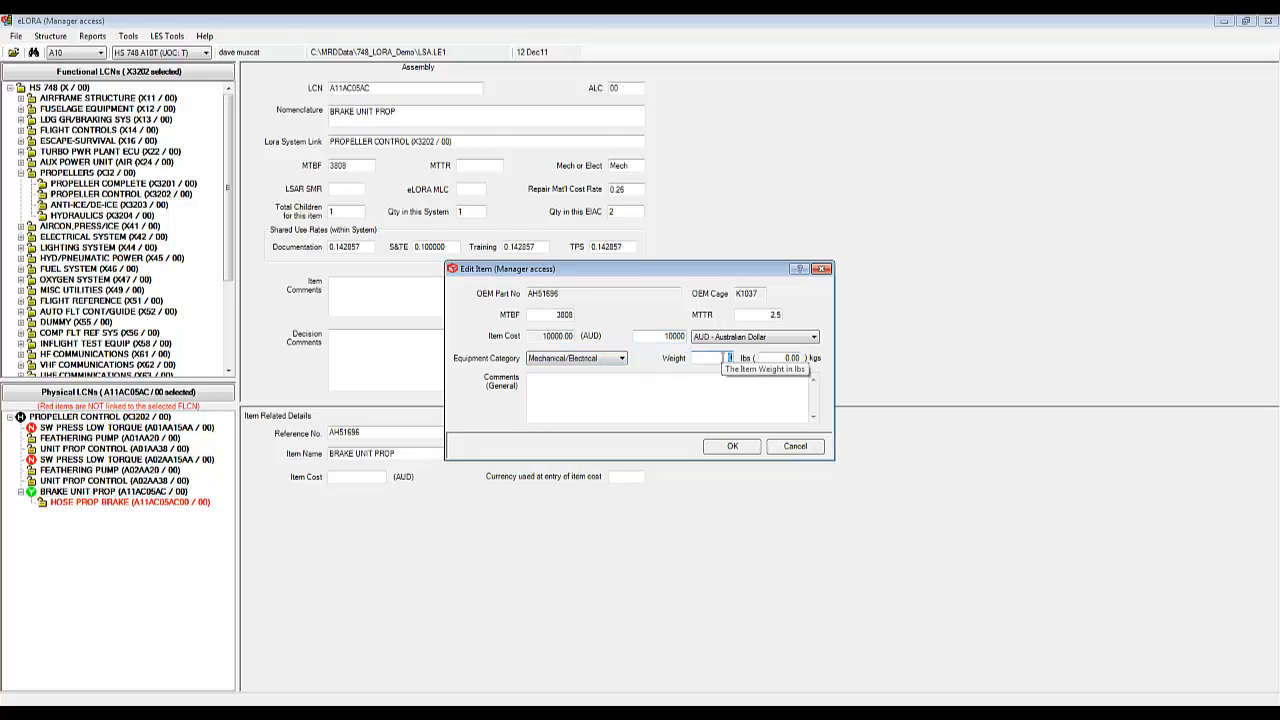
pyautogui.write('5')
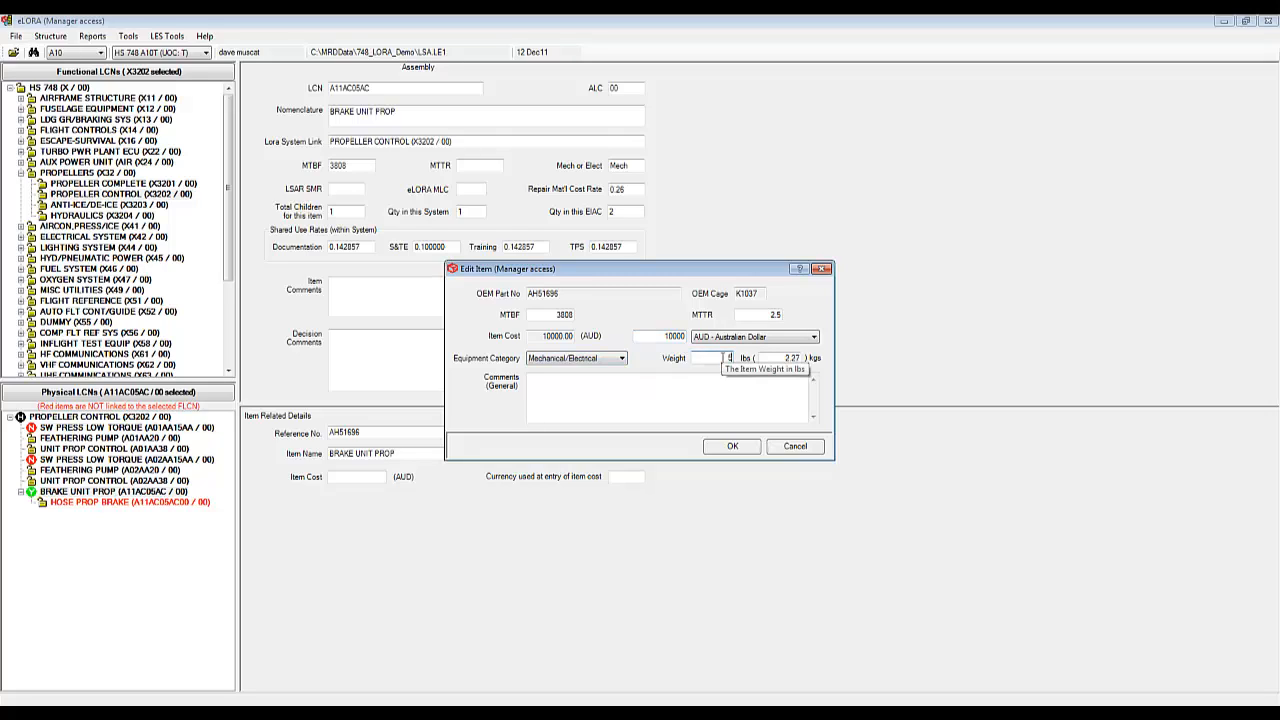
pyautogui.click(738, 448)
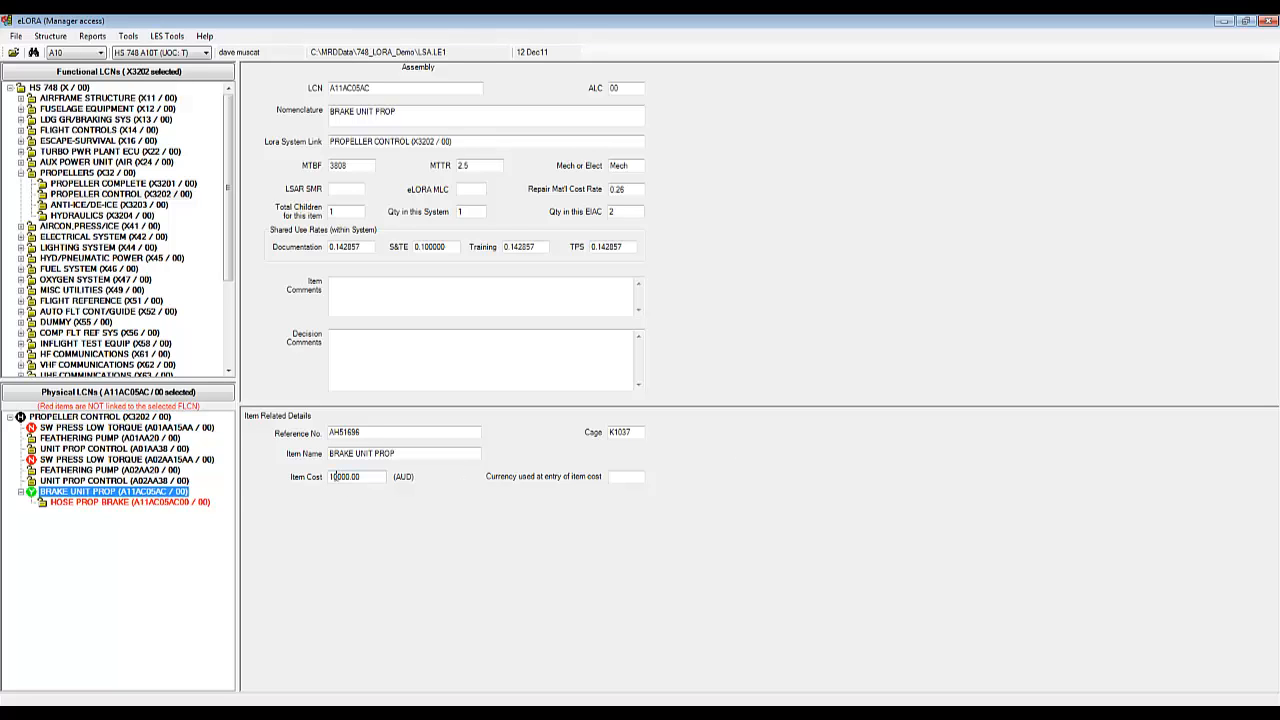
# Step: Run Perform LORA's cost threshold calculation on BRAKE UNIT PROP and accept the over-$2000 result
pyautogui.rightClick(166, 492)
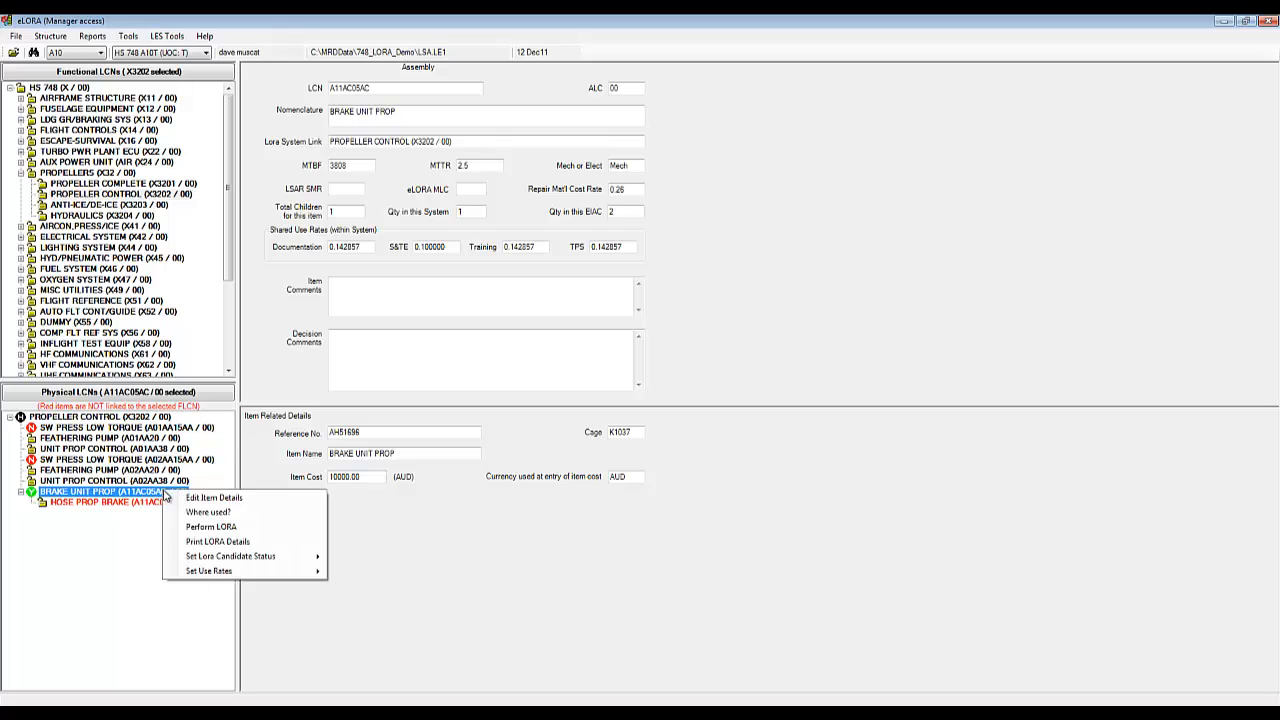
pyautogui.click(228, 527)
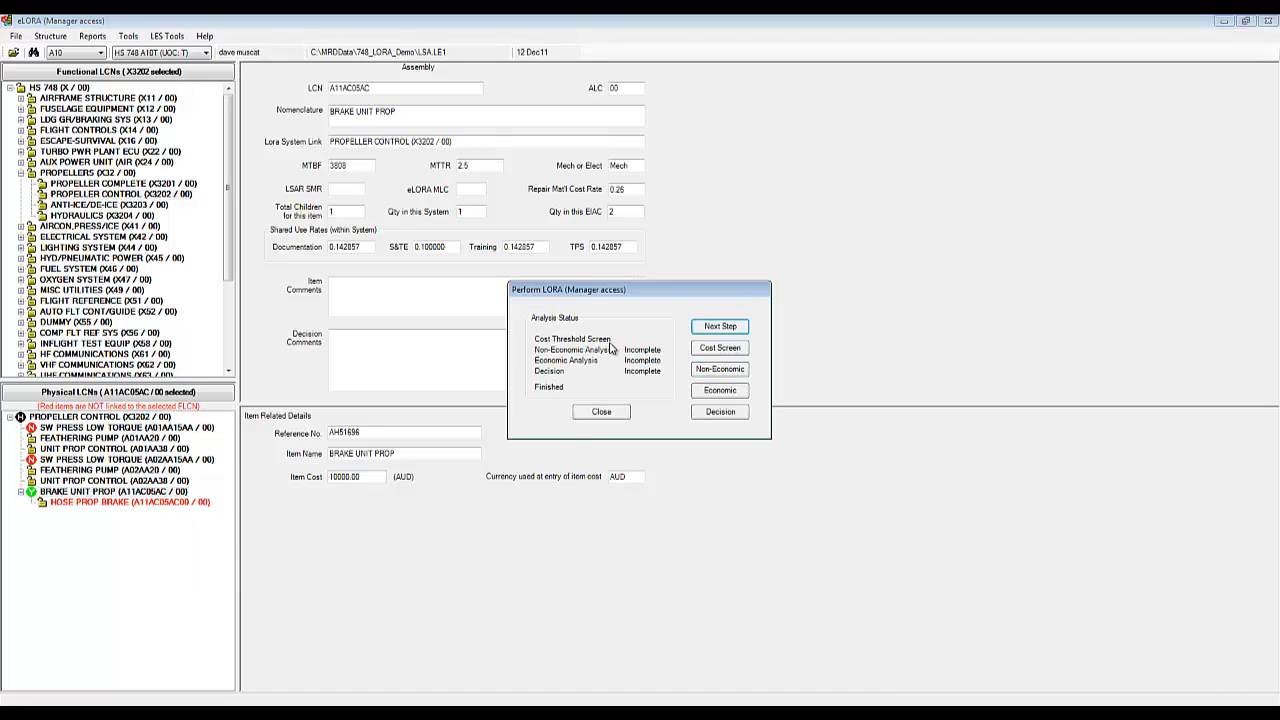
pyautogui.click(724, 331)
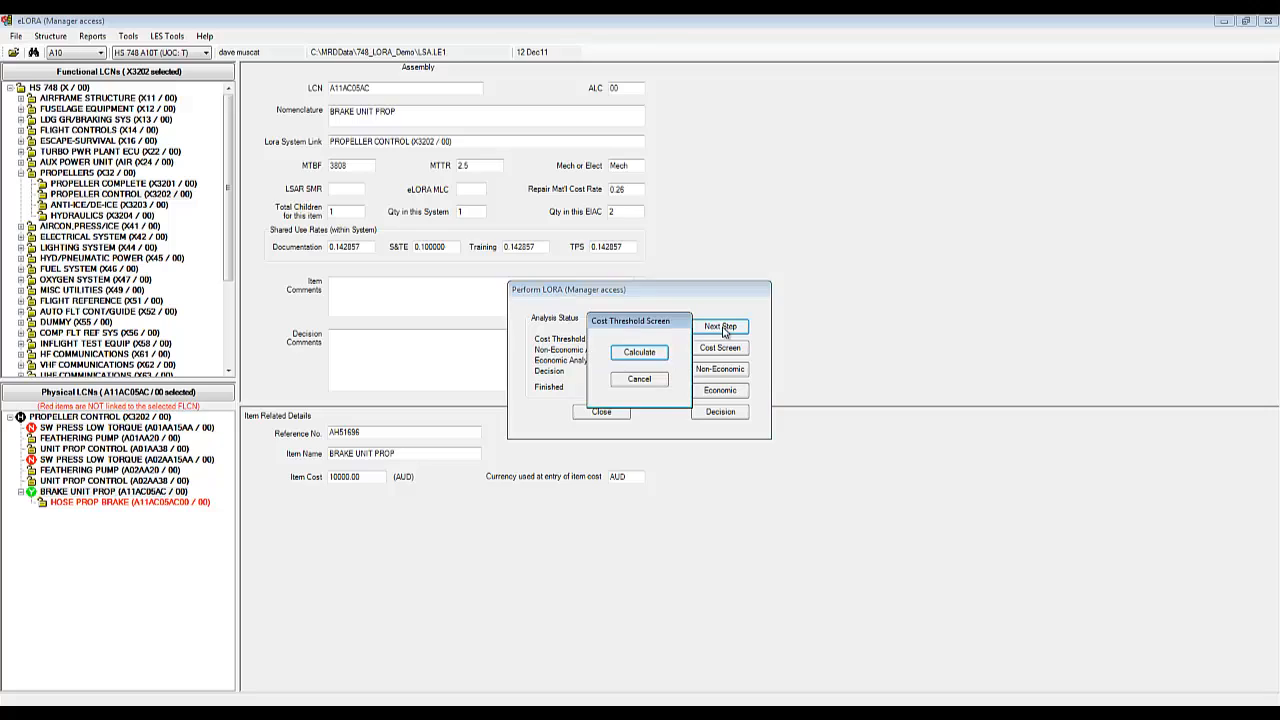
pyautogui.click(648, 356)
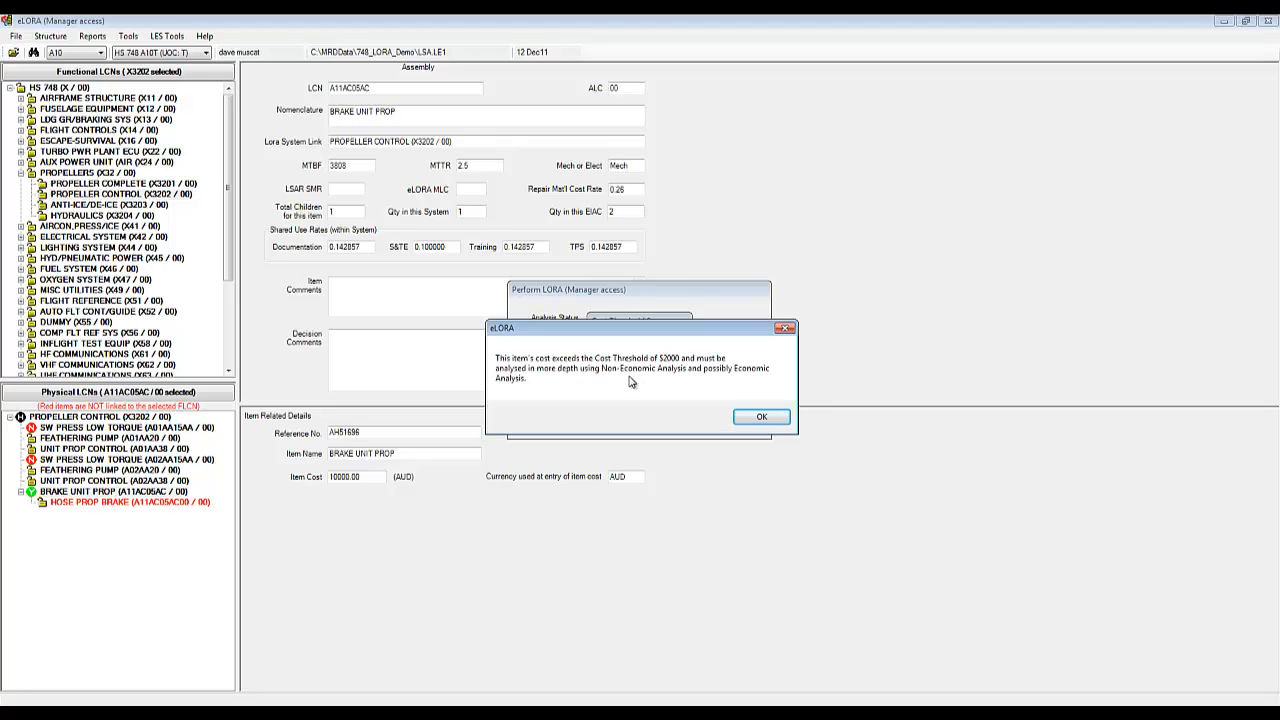
pyautogui.click(764, 417)
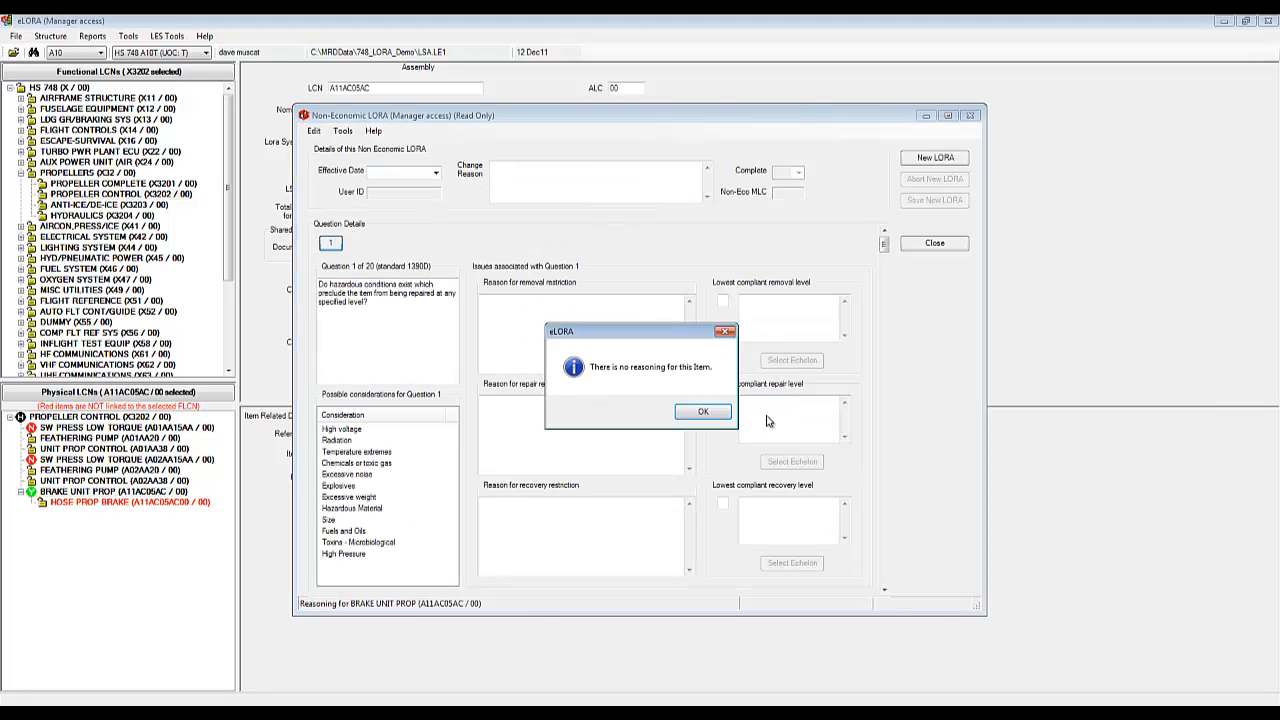
# Step: Acknowledge the no-reasoning notice and close the Non-Economic LORA window
pyautogui.click(716, 419)
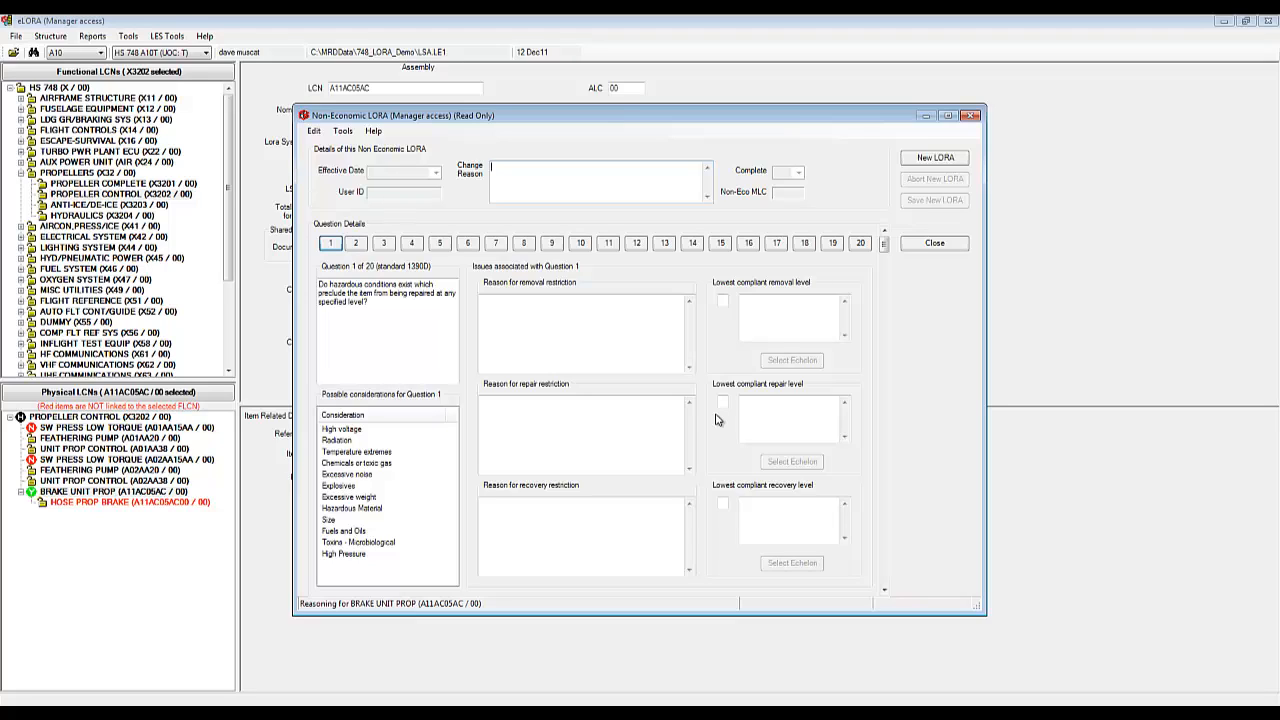
pyautogui.click(940, 250)
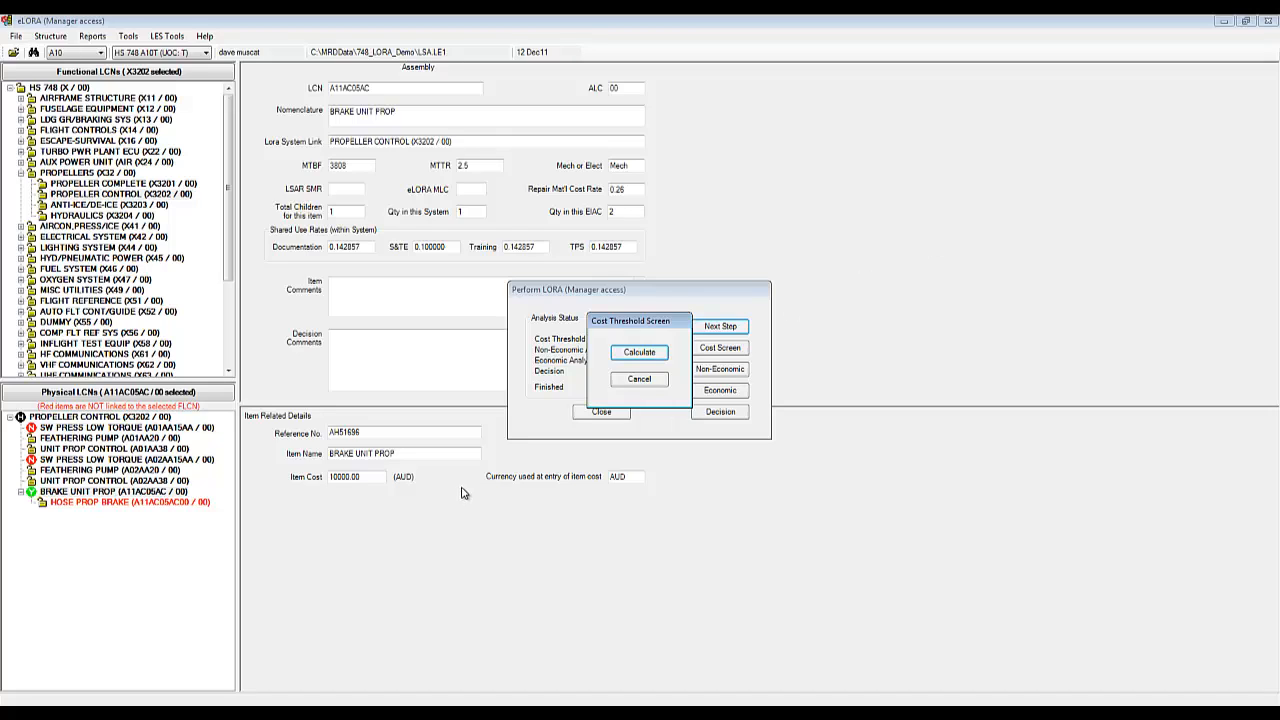
# Step: Close the brake unit's Cost Threshold Screen and Perform LORA, then open UNIT PROP CONTROL's Non-Economic LORA
pyautogui.click(641, 383)
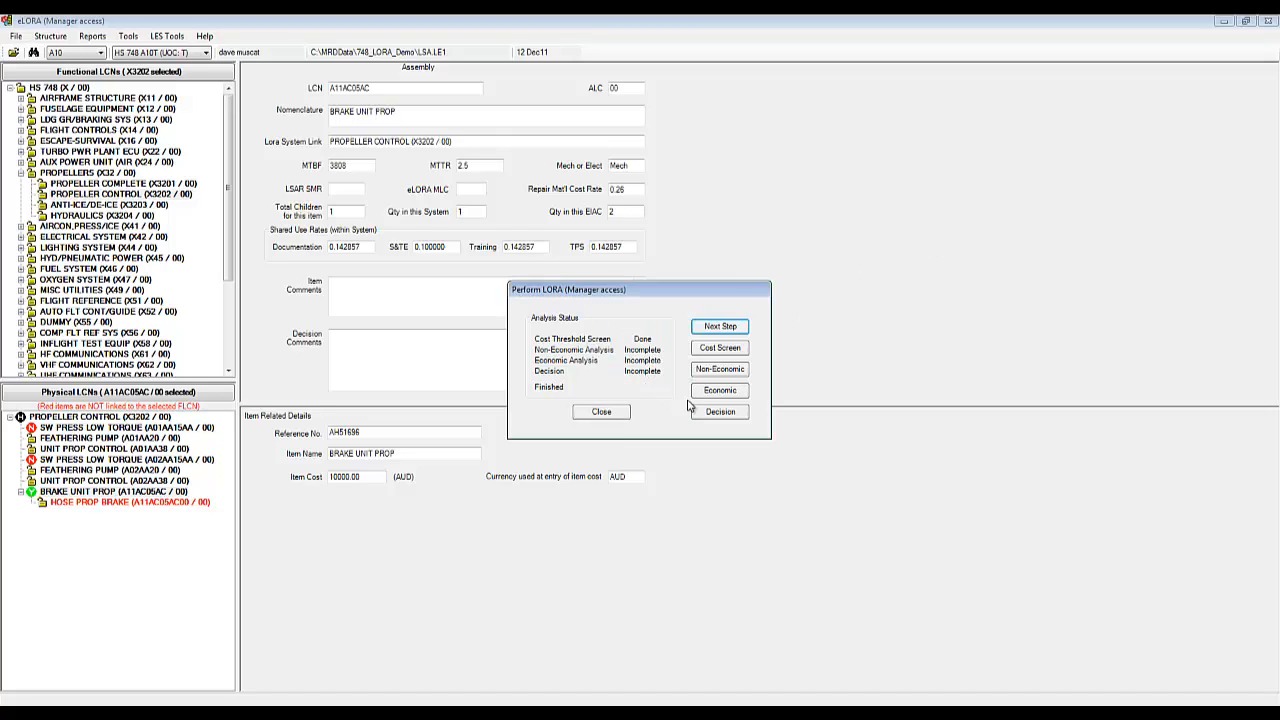
pyautogui.click(606, 416)
pyautogui.rightClick(137, 449)
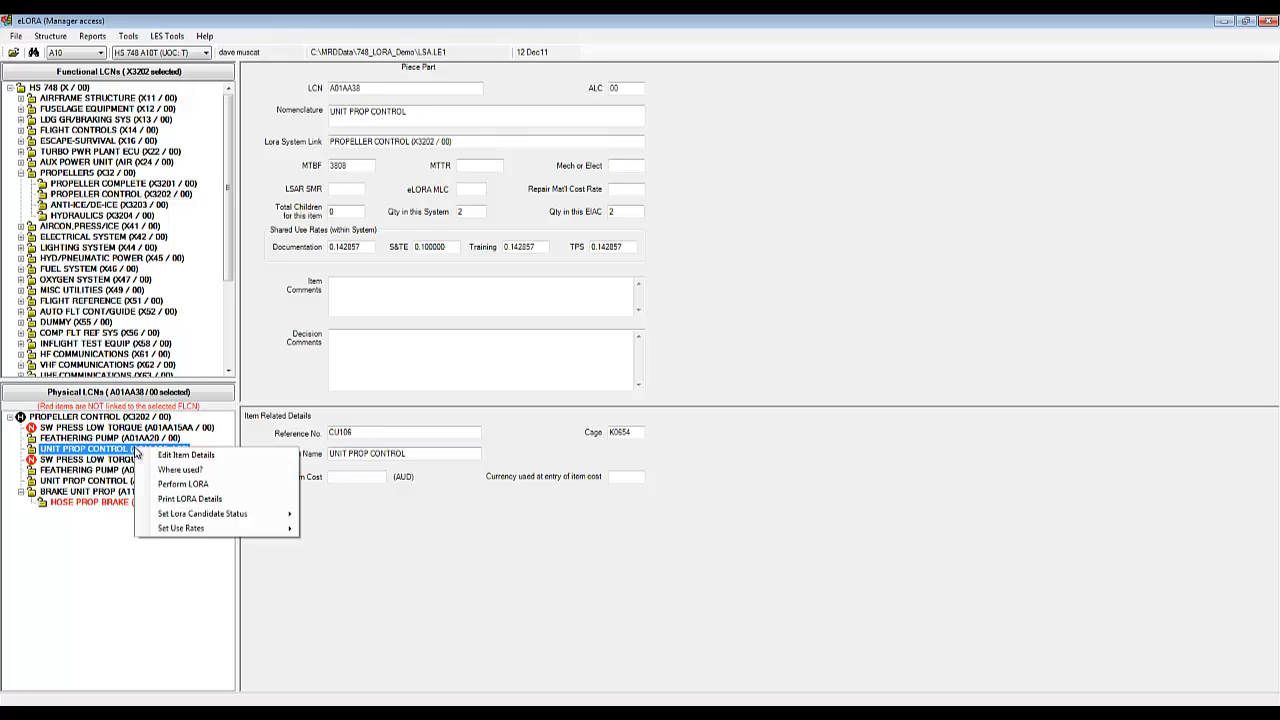
pyautogui.click(183, 484)
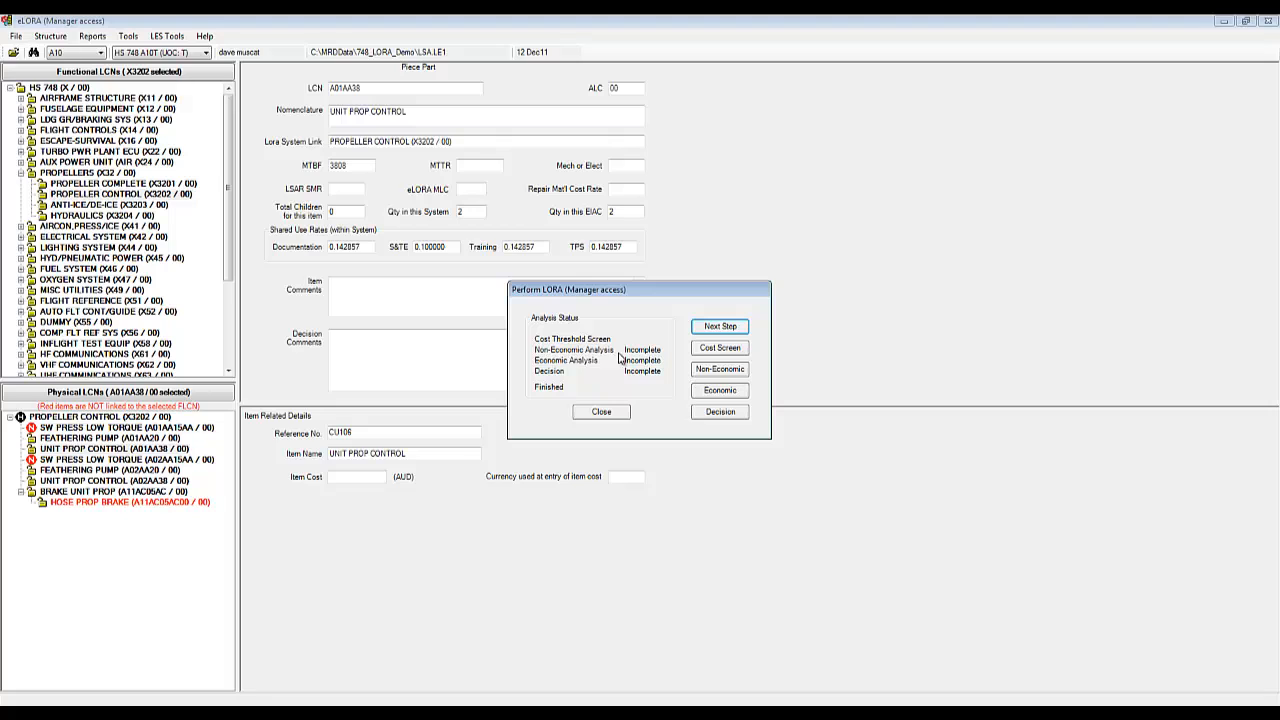
pyautogui.click(720, 369)
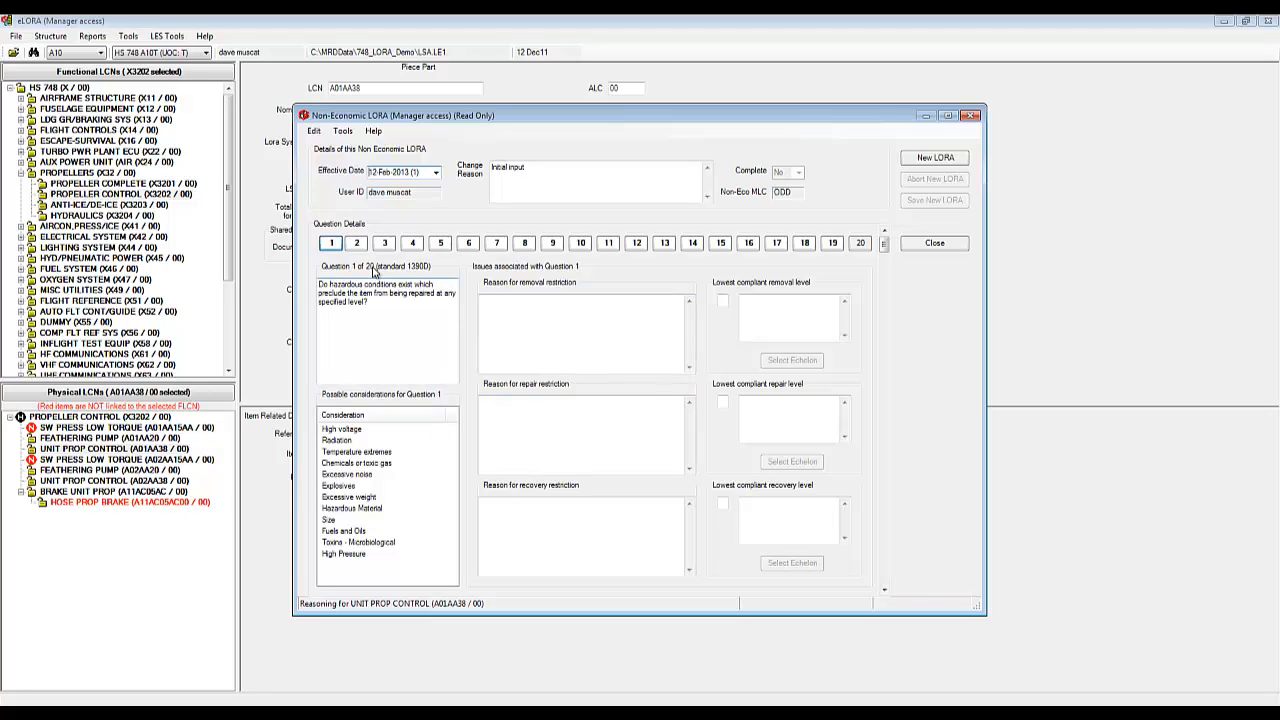
# Step: Review Questions 2 and 1 and look at the consideration options menu without choosing
pyautogui.click(357, 244)
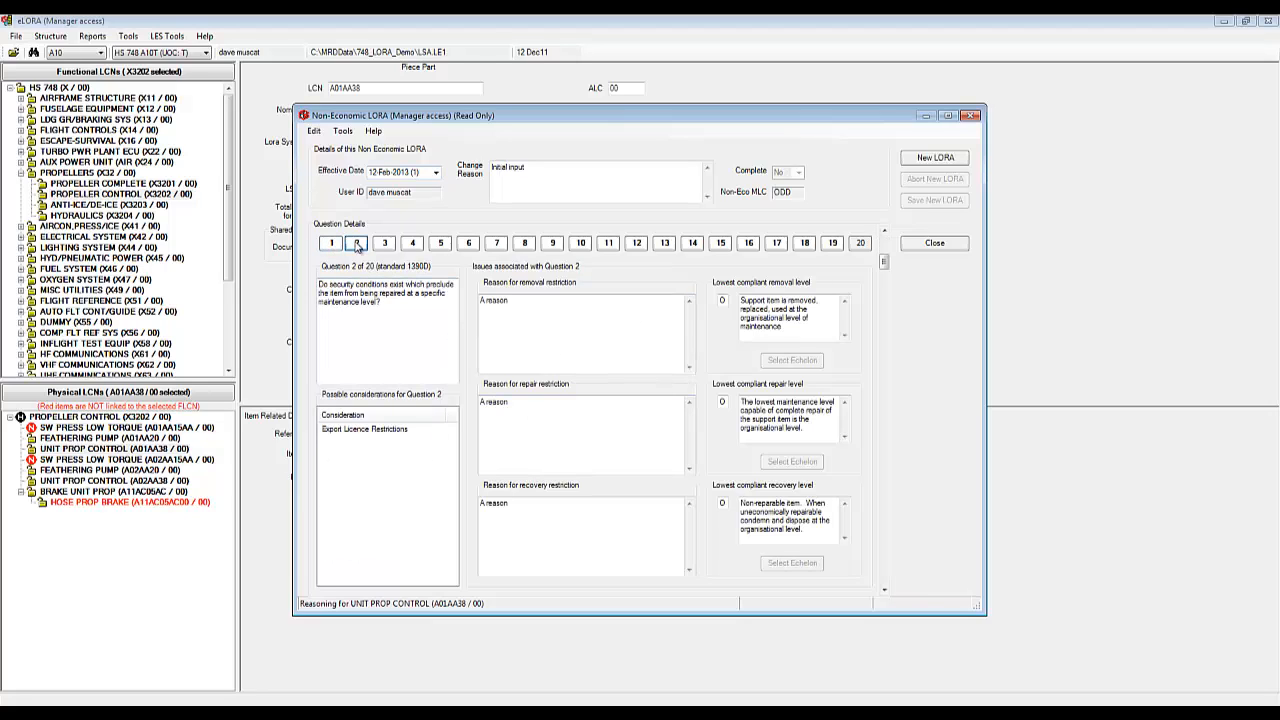
pyautogui.click(331, 244)
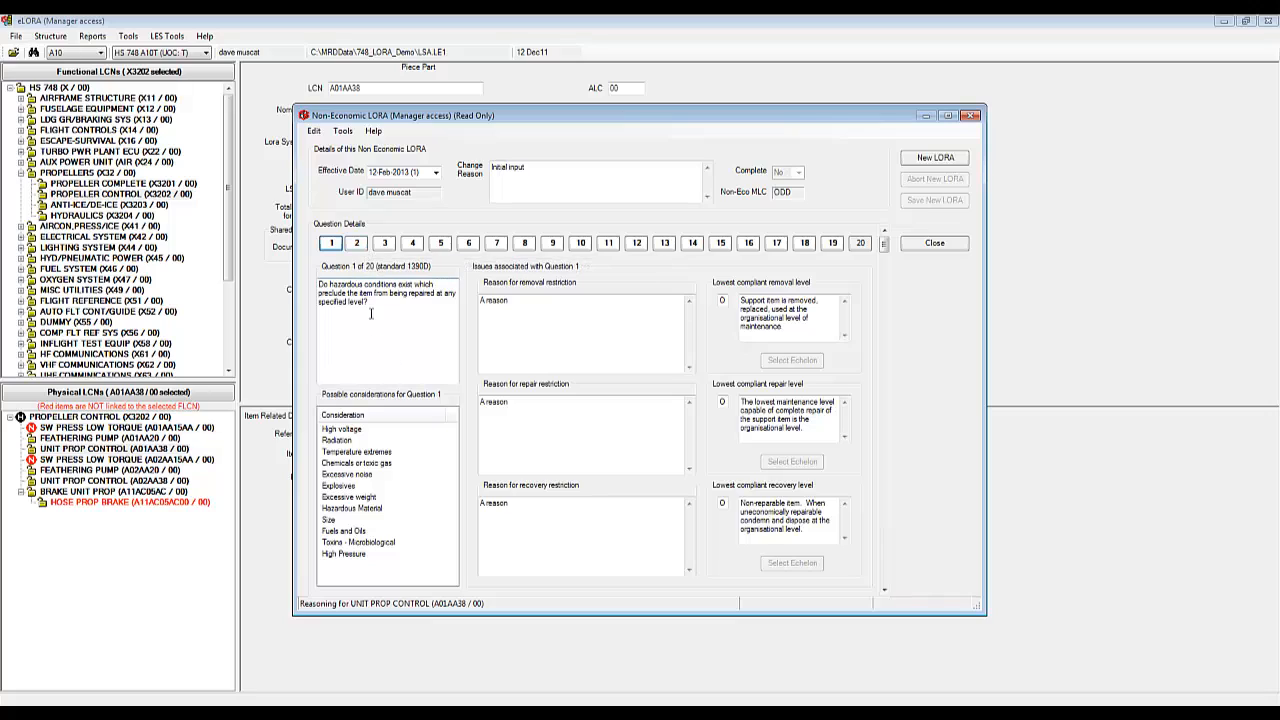
pyautogui.click(340, 131)
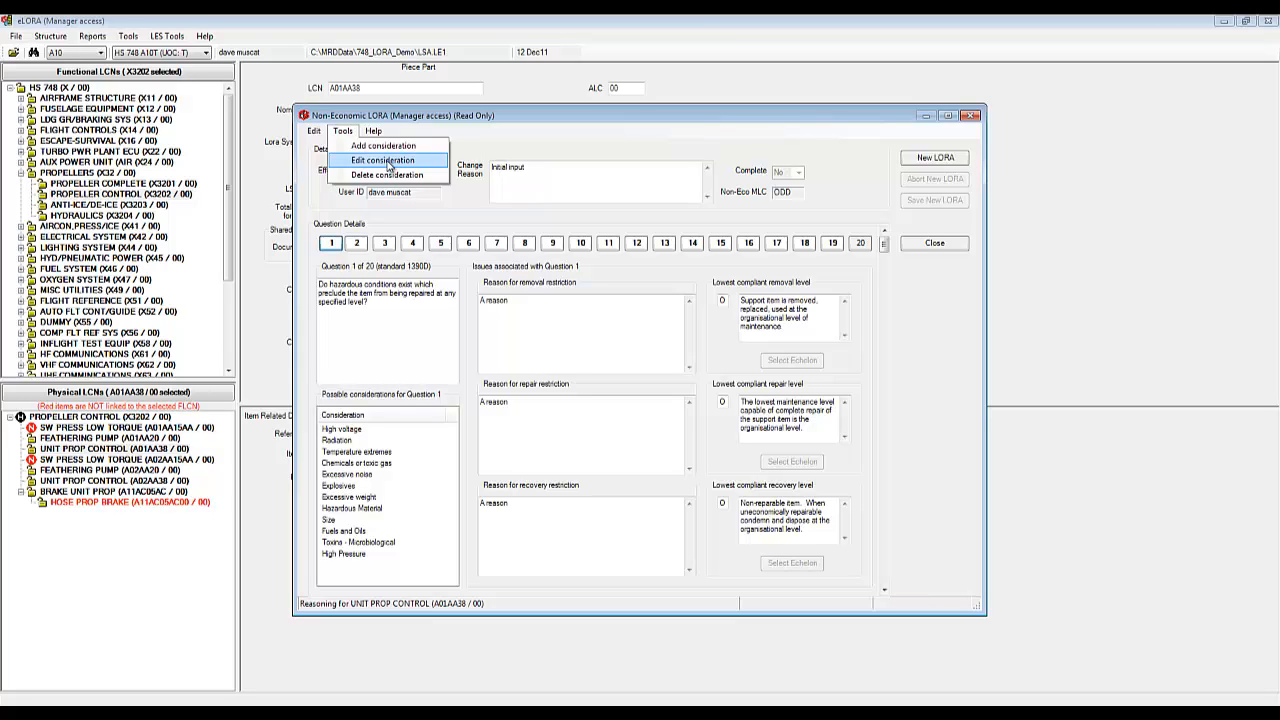
pyautogui.click(490, 300)
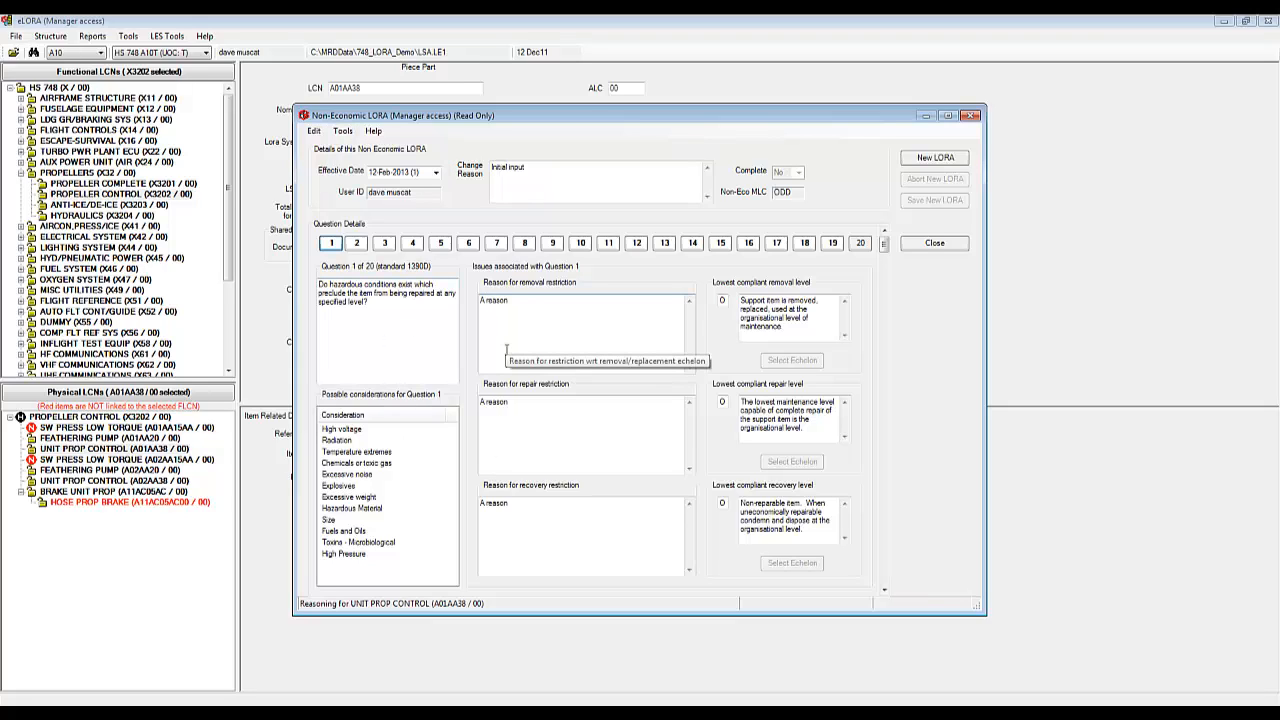
# Step: Review Questions 2 through 4, then jump to Question 20's removal restriction reason field
pyautogui.click(356, 243)
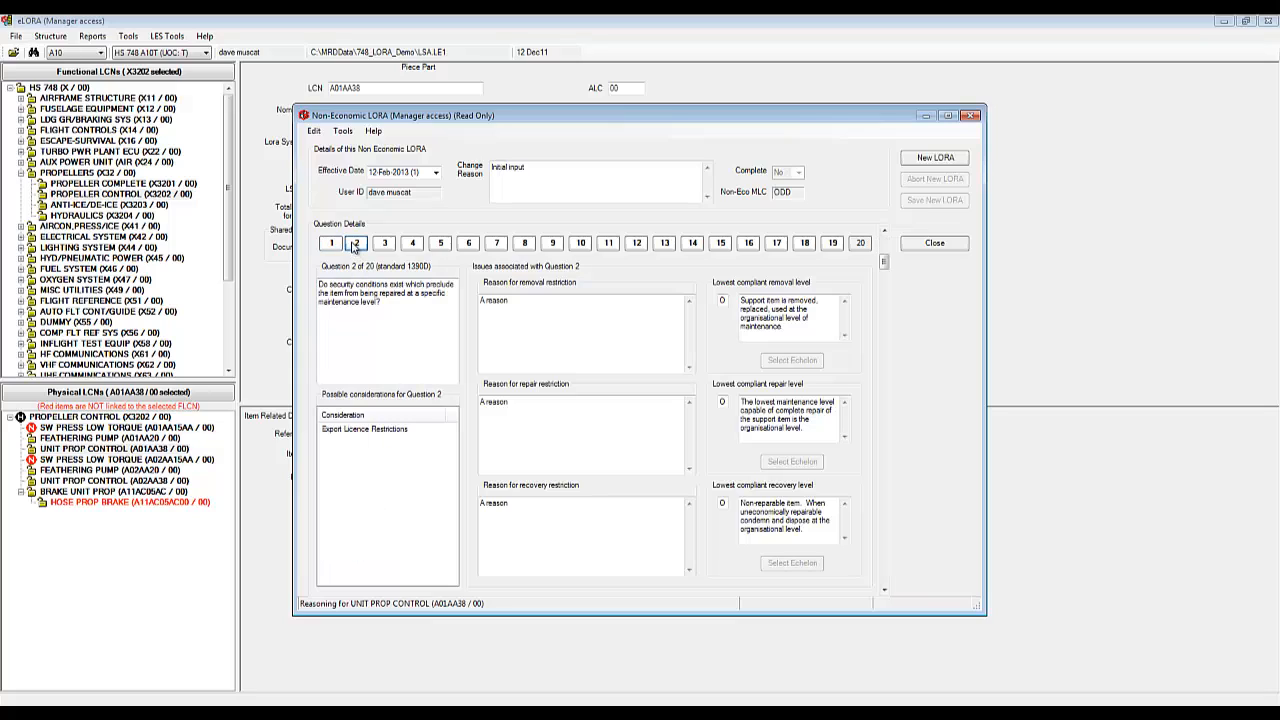
pyautogui.click(384, 243)
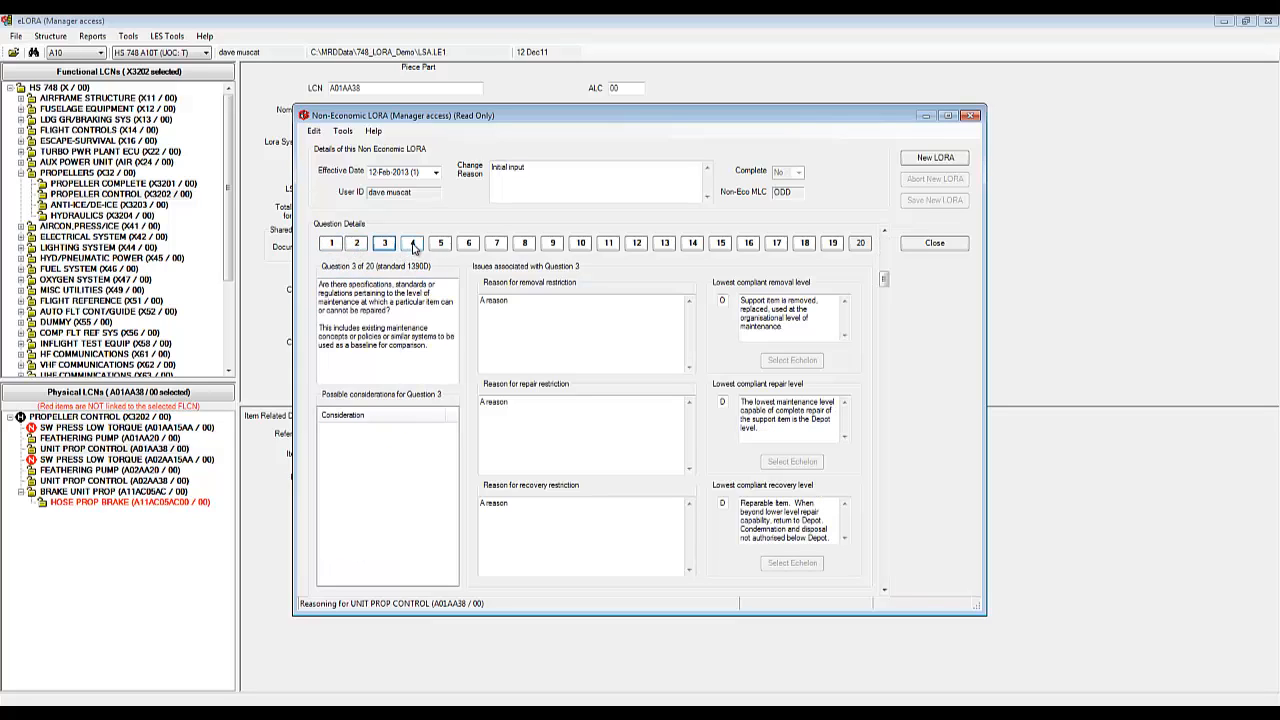
pyautogui.click(412, 243)
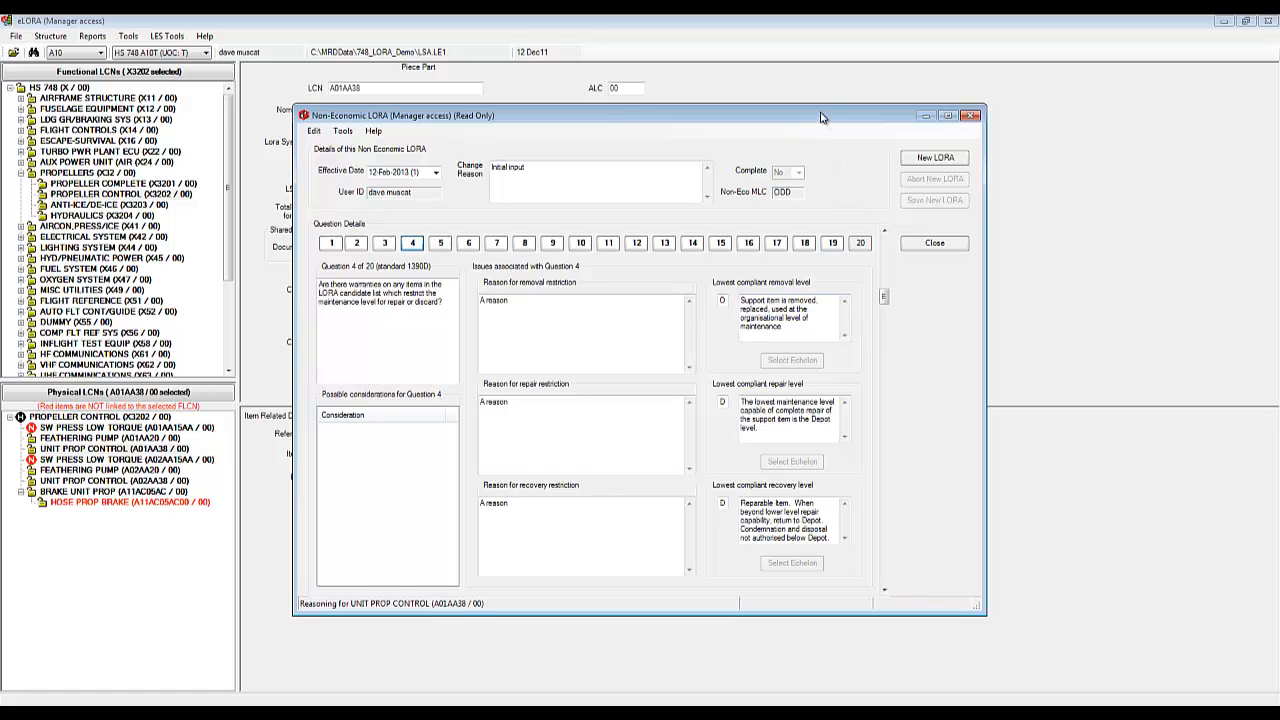
pyautogui.moveTo(821, 117); pyautogui.dragTo(818, 130)
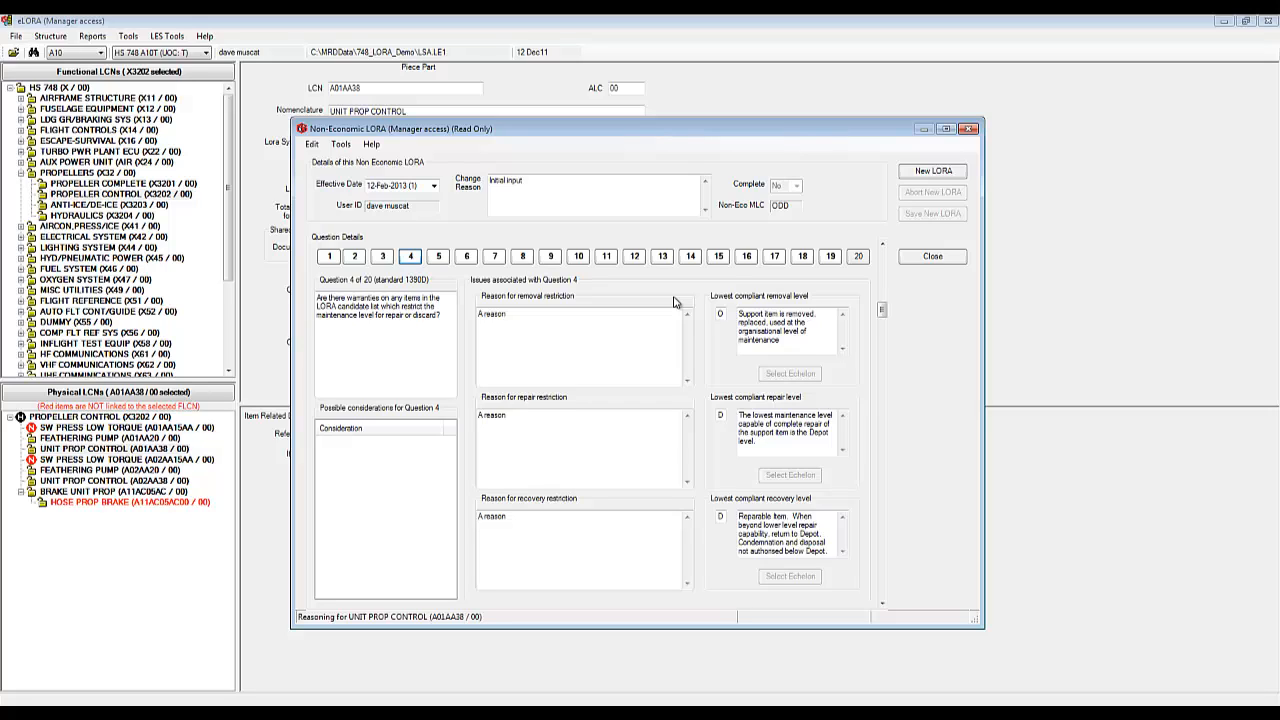
pyautogui.click(863, 260)
pyautogui.click(534, 338)
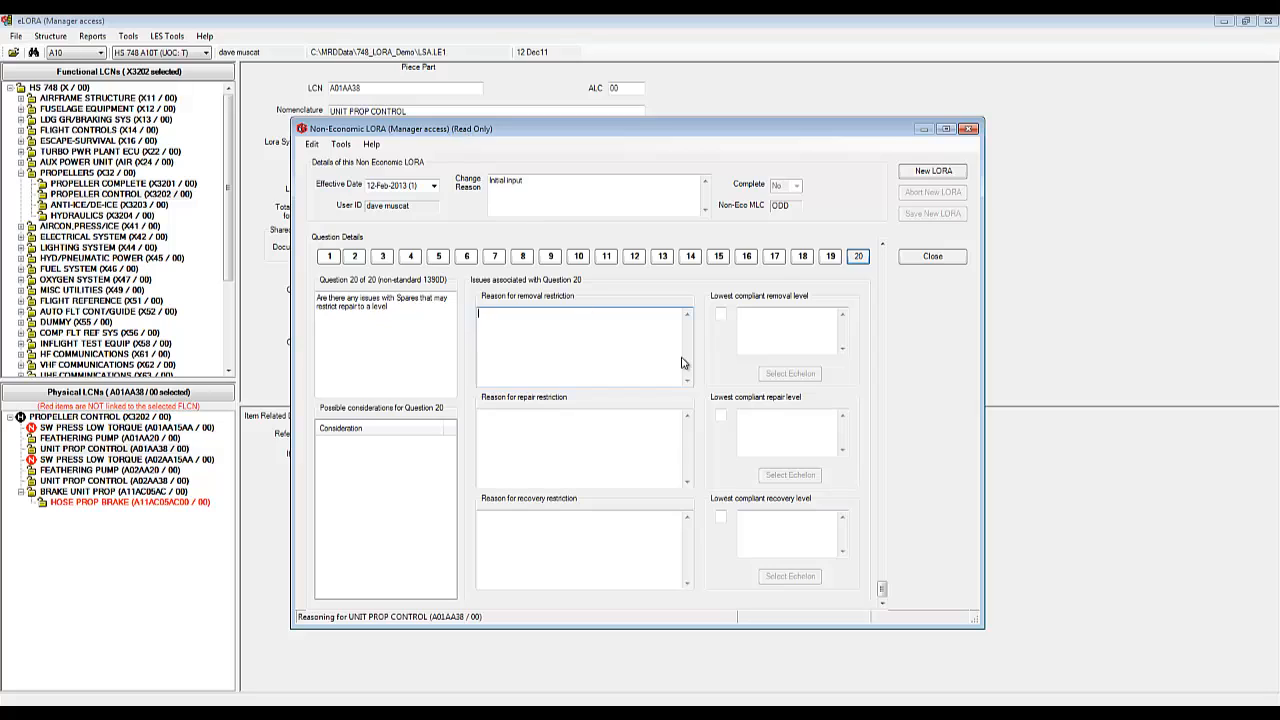
# Step: Create a new LORA that retains the reasoning, replacing the change reason 'Initial input' with 'Continuing analysis'
pyautogui.click(940, 176)
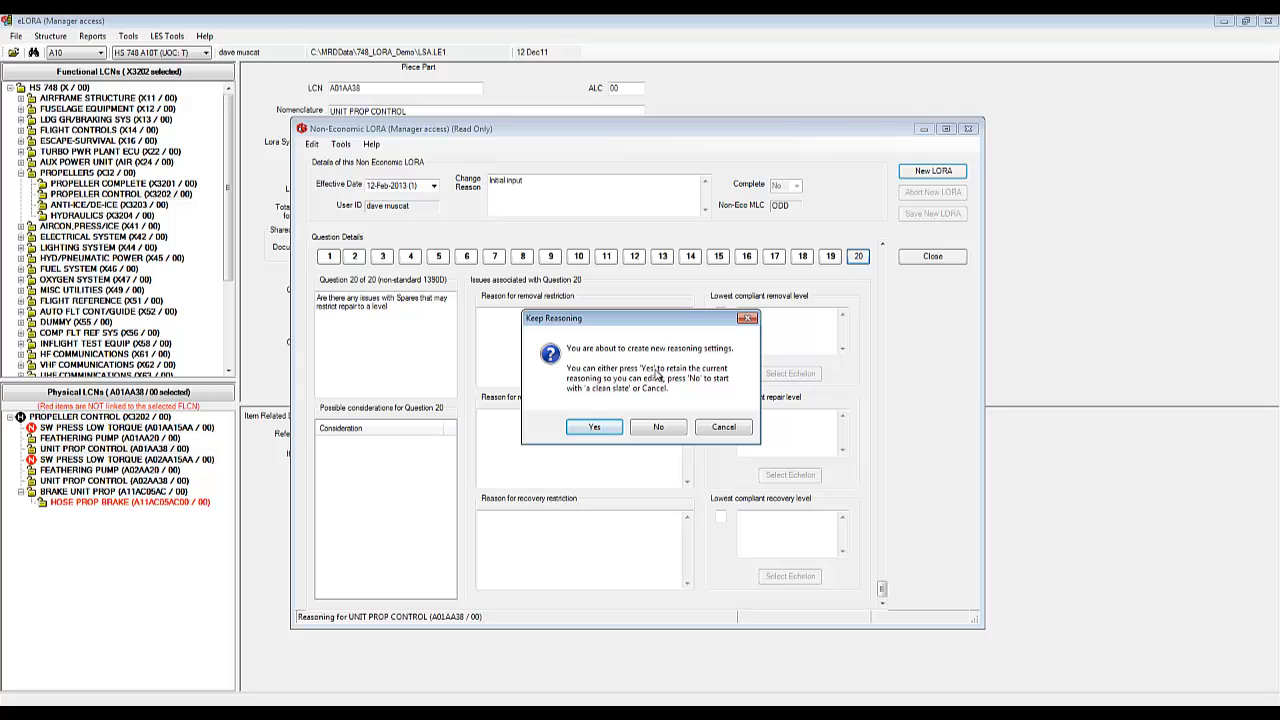
pyautogui.click(596, 427)
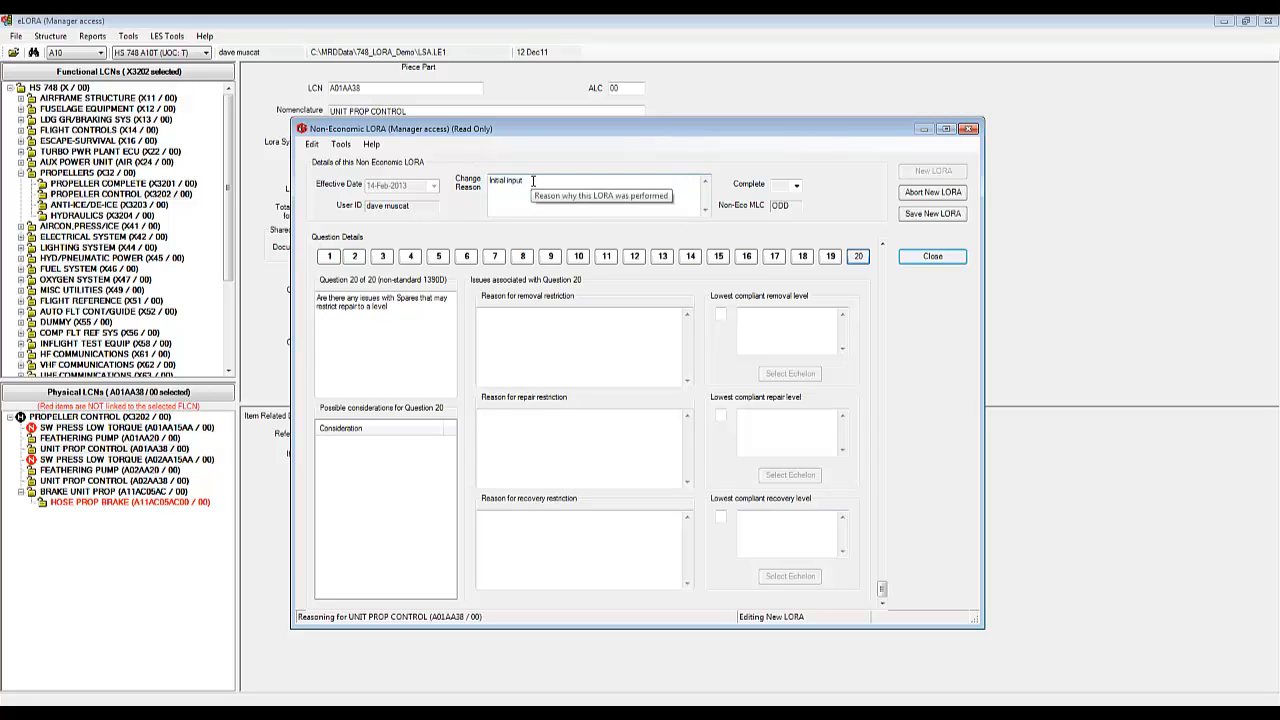
pyautogui.moveTo(533, 181); pyautogui.dragTo(480, 184)
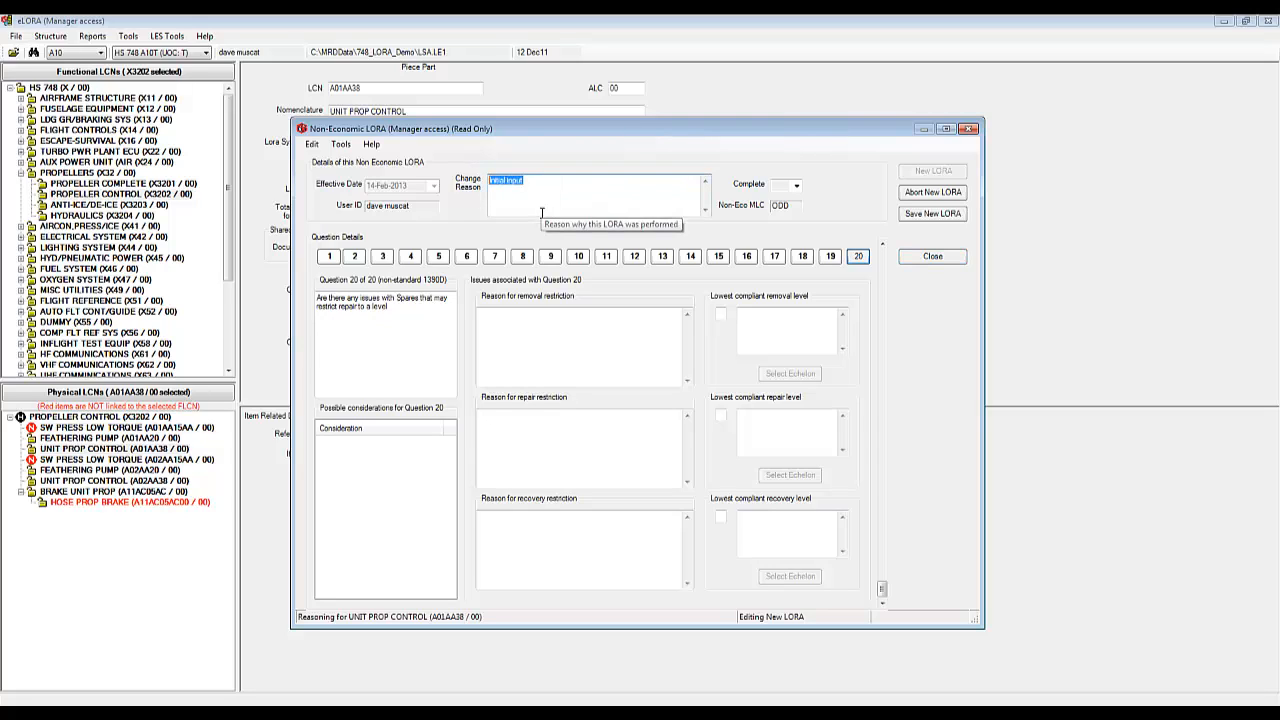
pyautogui.write('Continuing analysis')
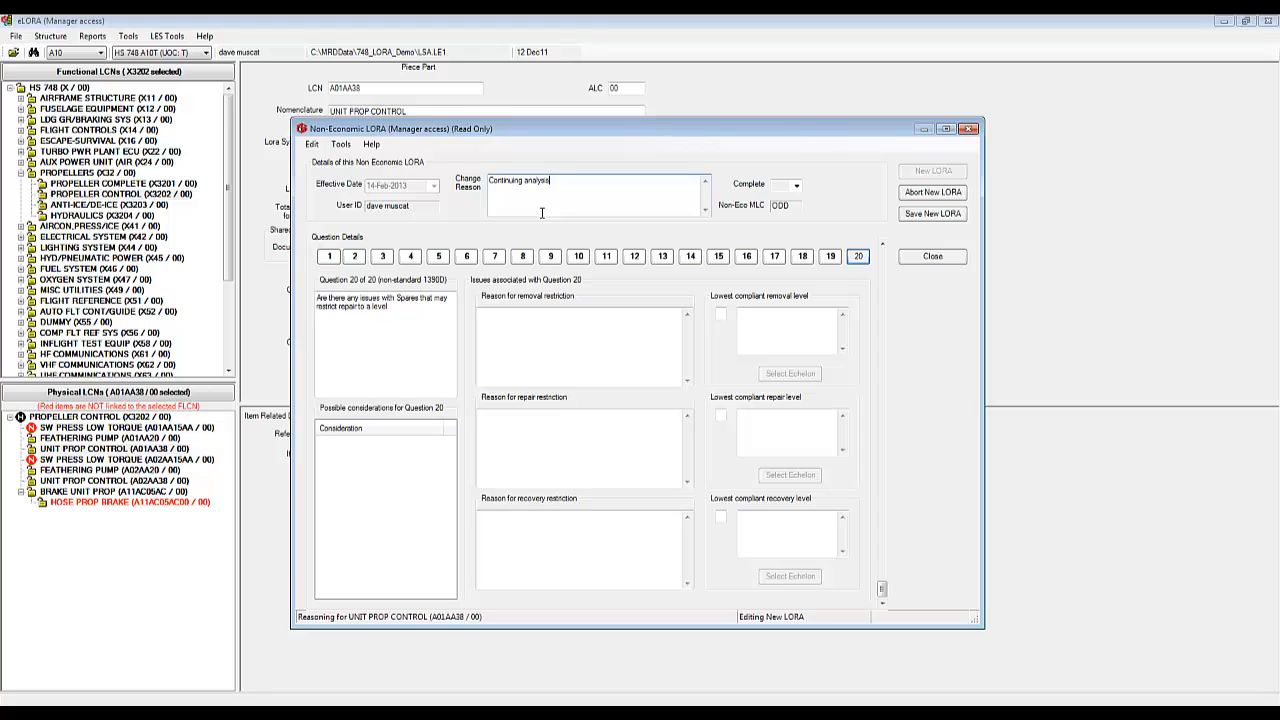
pyautogui.click(830, 258)
# Step: On Question 20, answer No for the removal, repair and recovery restriction reasons
pyautogui.click(858, 257)
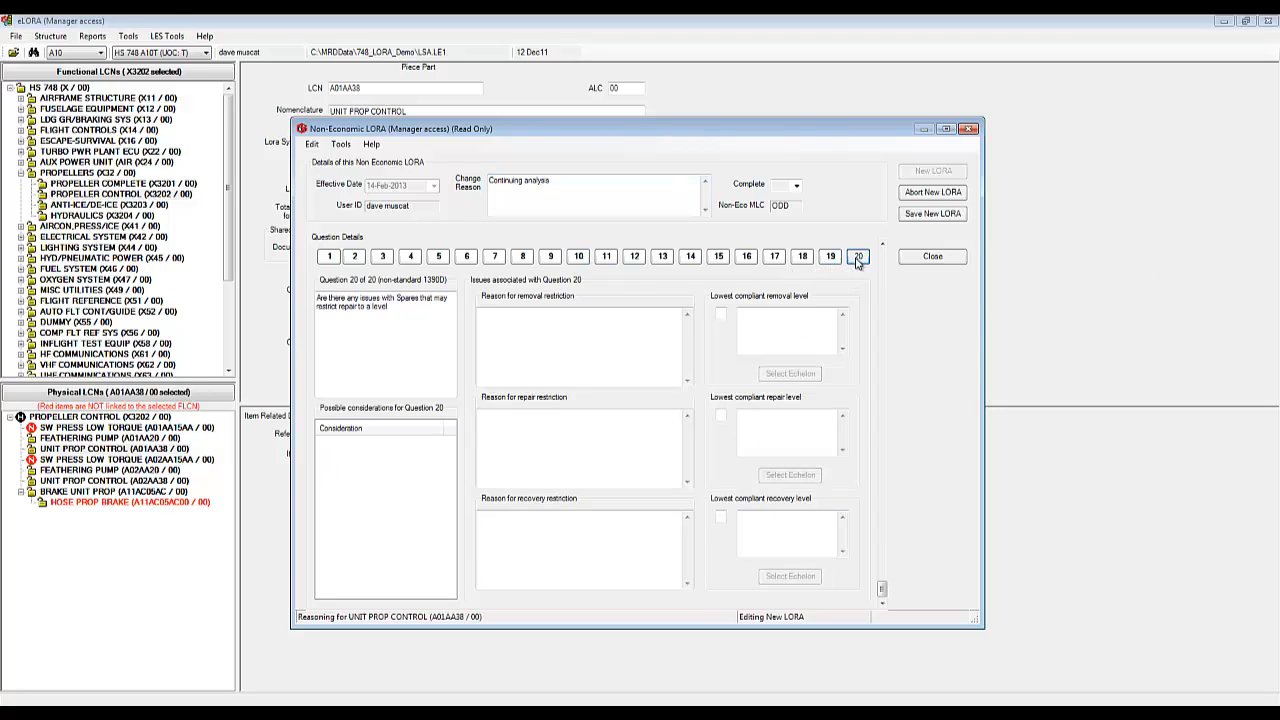
pyautogui.click(538, 333)
pyautogui.write('cv')
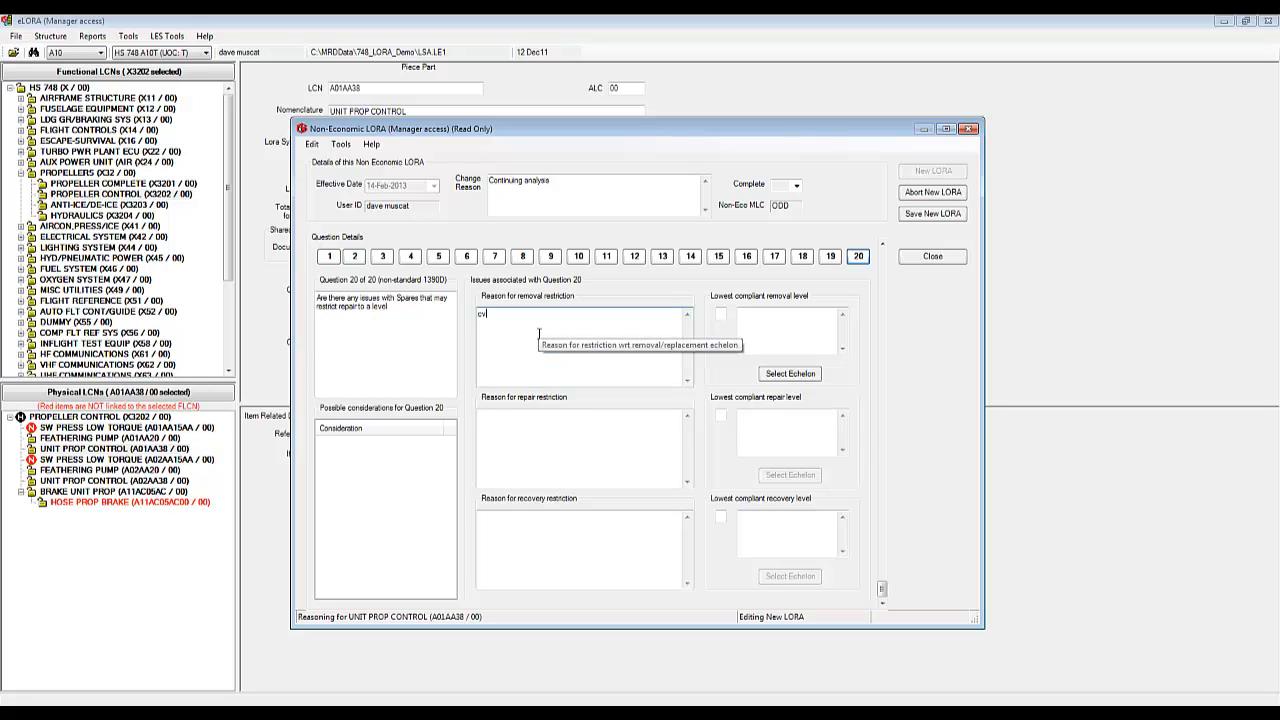
pyautogui.press('BackSpace')
pyautogui.press('BackSpace')
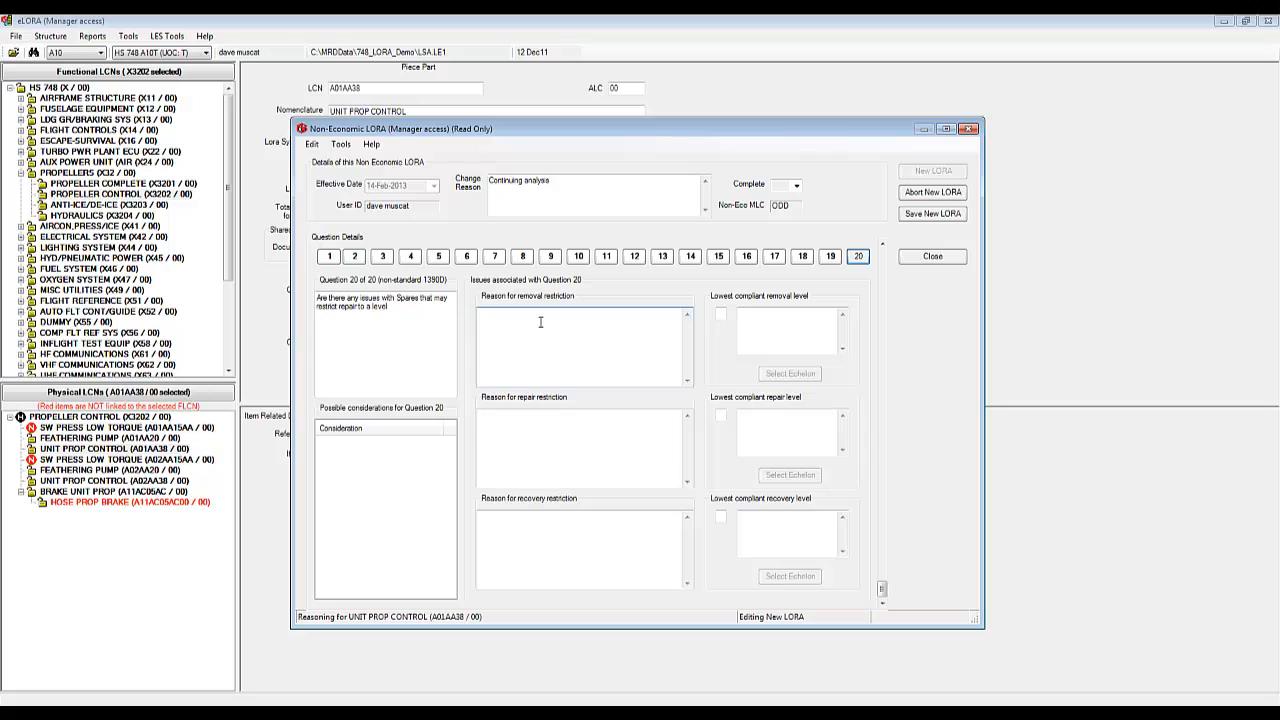
pyautogui.write('No')
pyautogui.click(558, 423)
pyautogui.write('No')
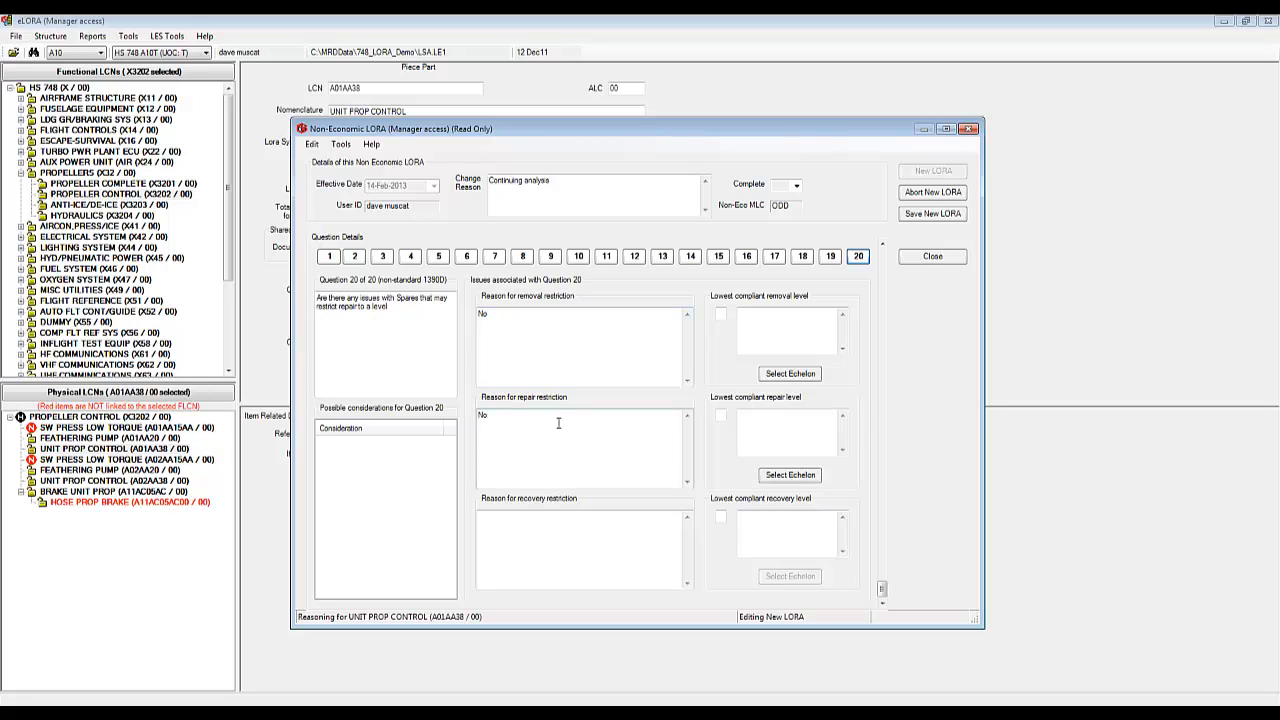
pyautogui.click(547, 530)
pyautogui.write('No')
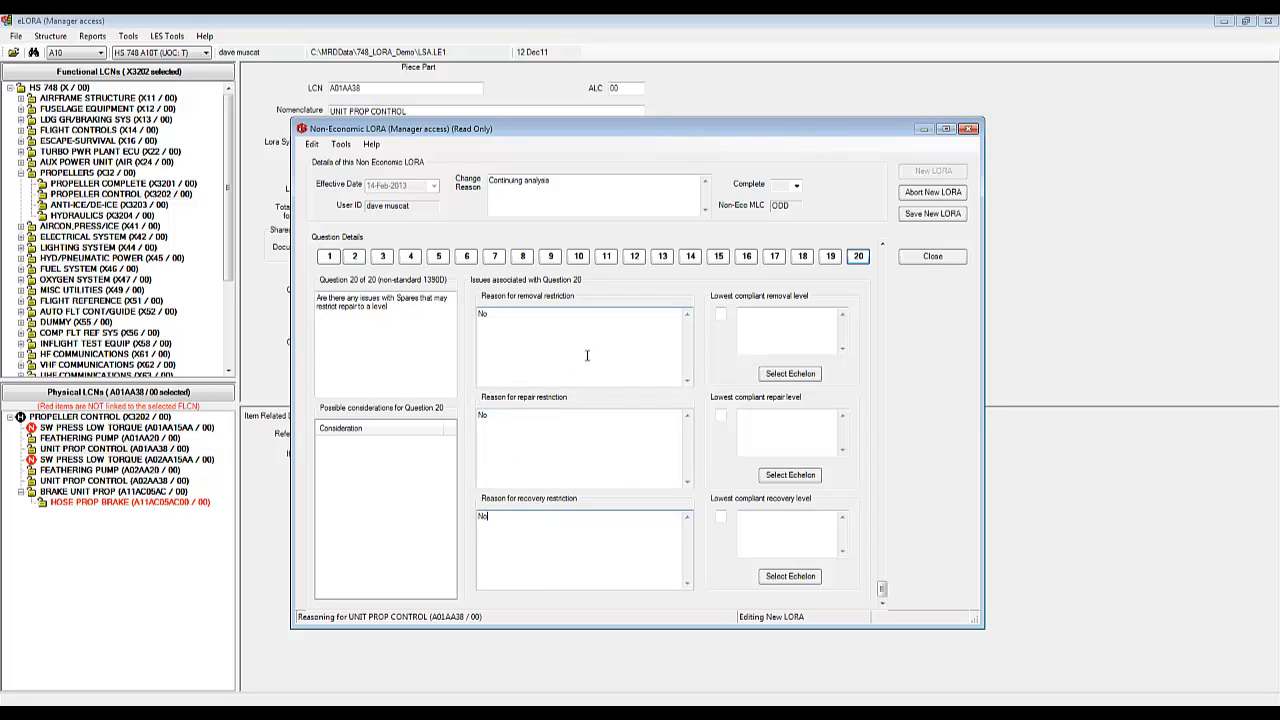
pyautogui.click(517, 423)
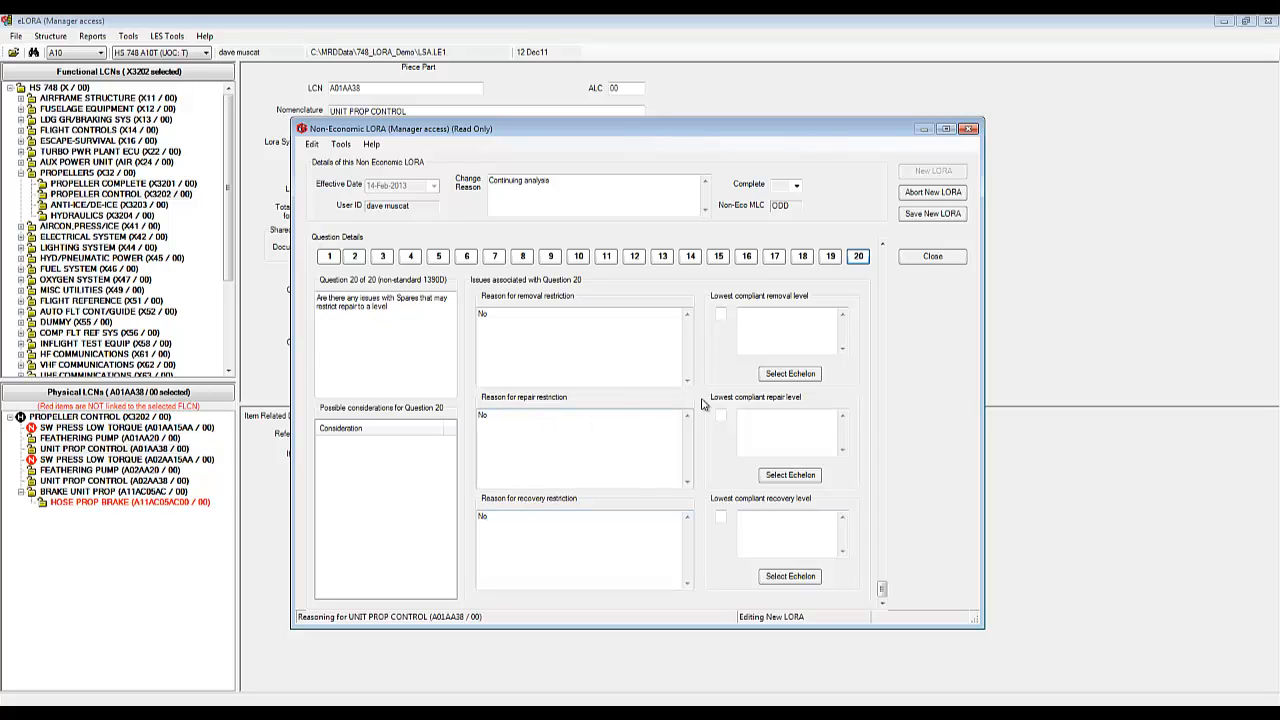
# Step: Enter level O as the lowest compliant removal, repair and recovery level, then check Question 12
pyautogui.click(721, 312)
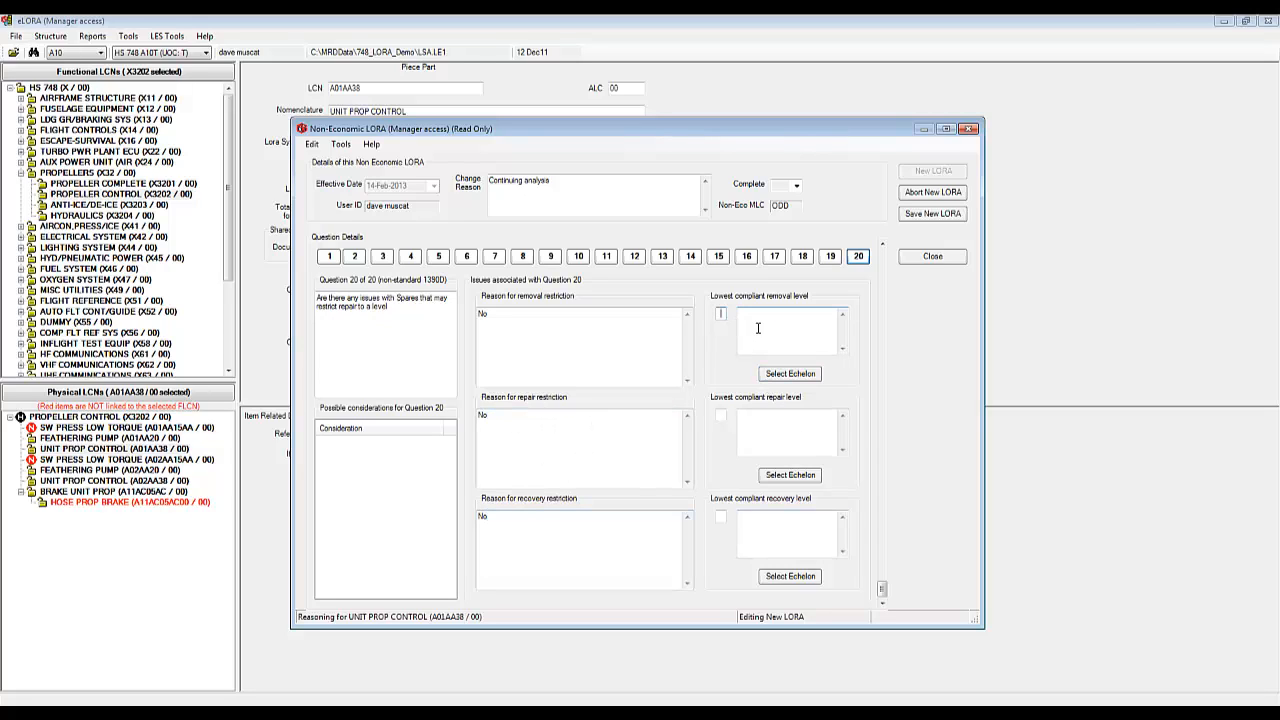
pyautogui.write('0')
pyautogui.click(721, 415)
pyautogui.write('0')
pyautogui.click(721, 516)
pyautogui.write('0')
pyautogui.click(636, 258)
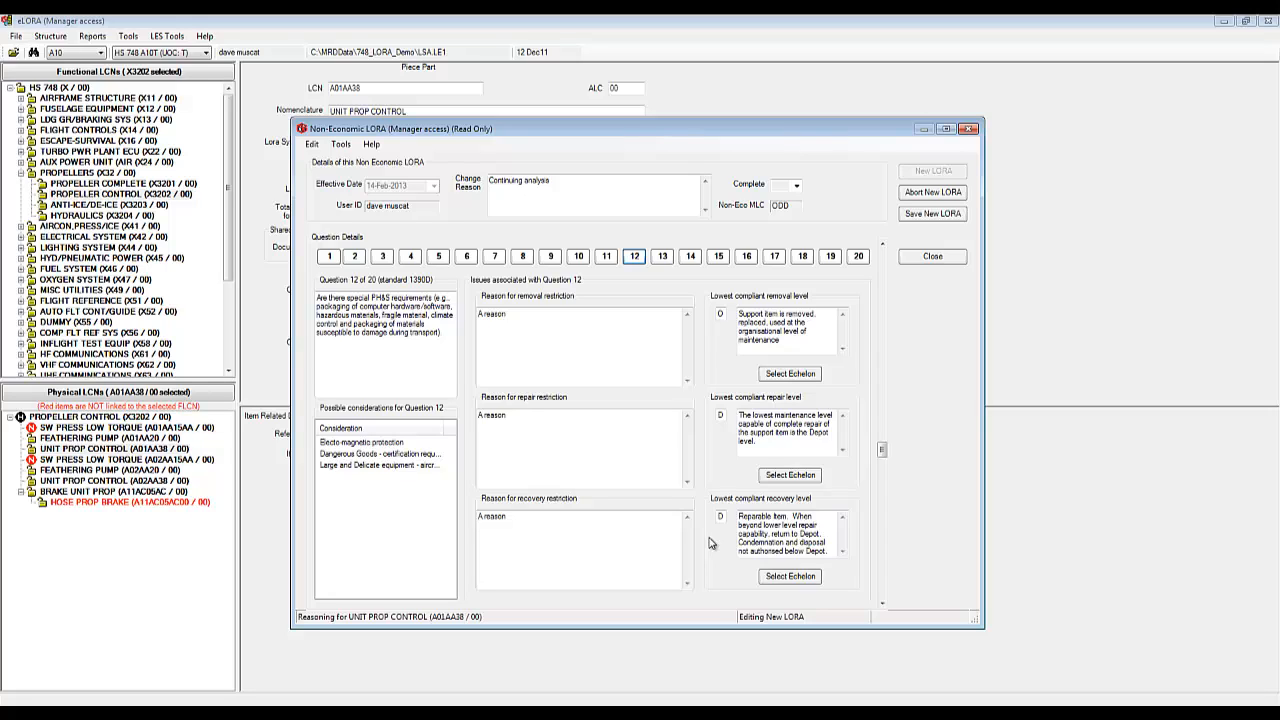
pyautogui.click(858, 258)
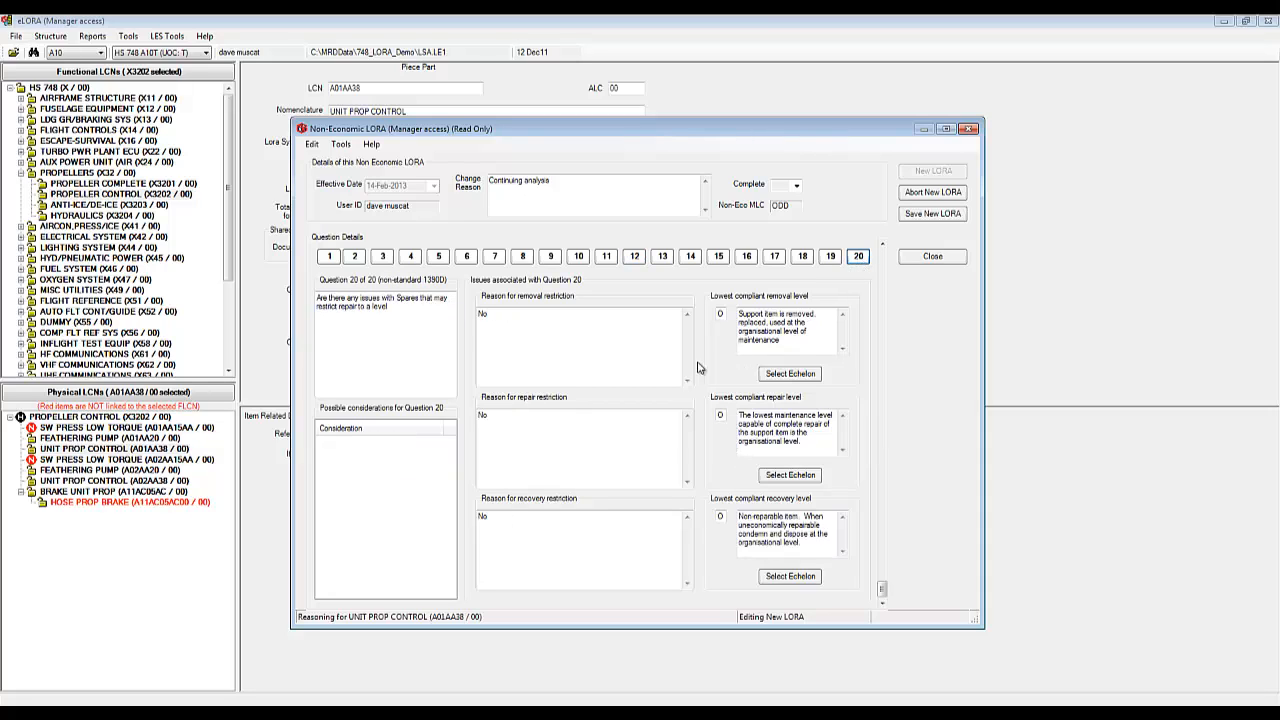
pyautogui.click(634, 258)
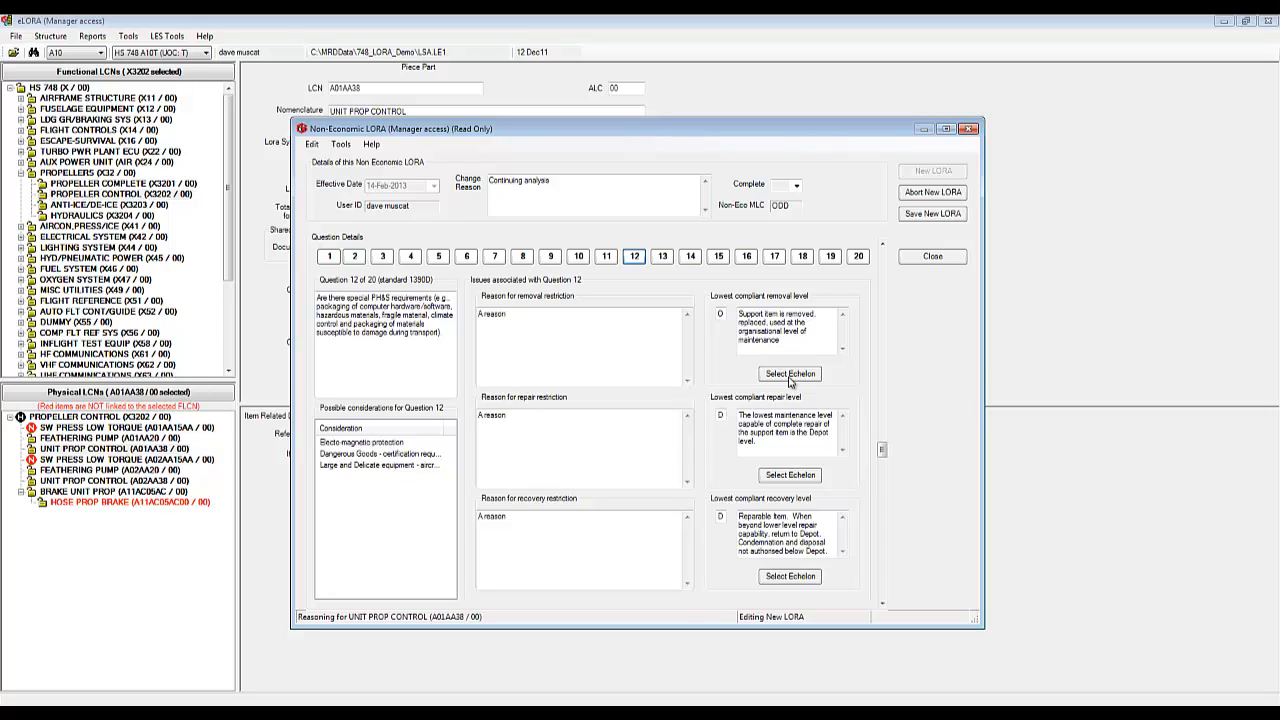
# Step: Save the new LORA as complete and copy its reasoning to the PROPELLER CONTROL occurrence
pyautogui.click(934, 214)
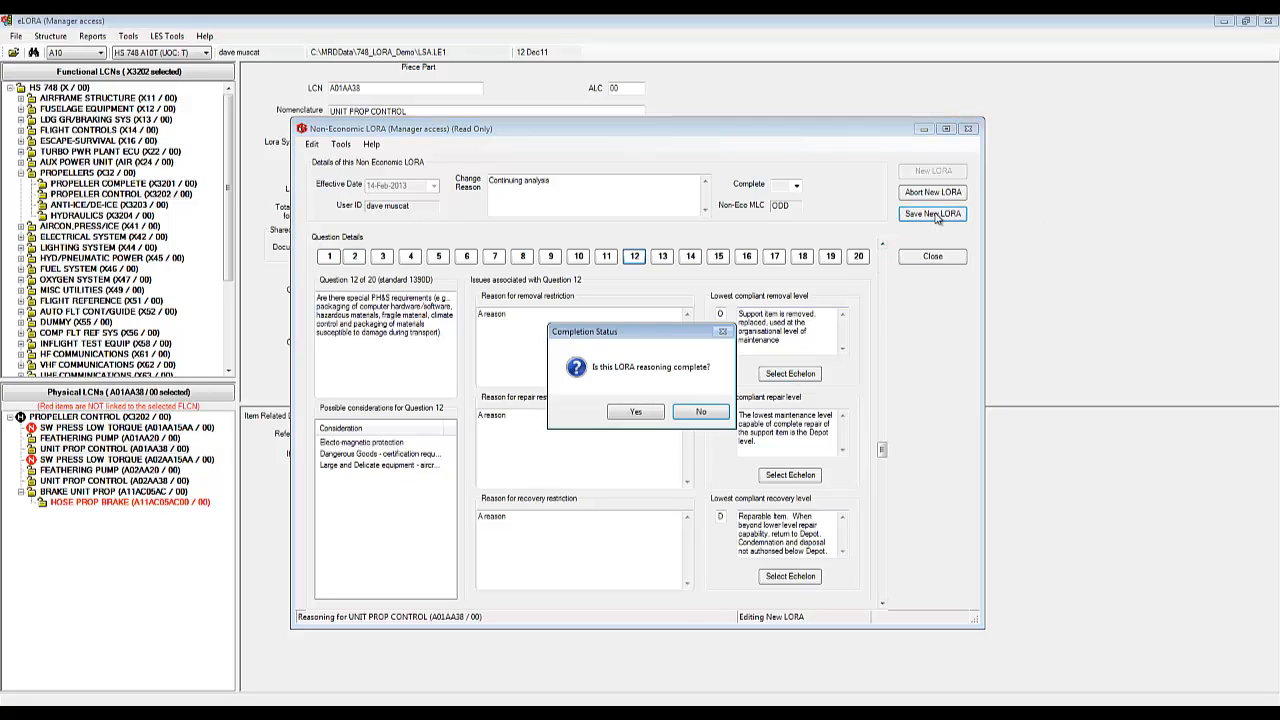
pyautogui.click(645, 414)
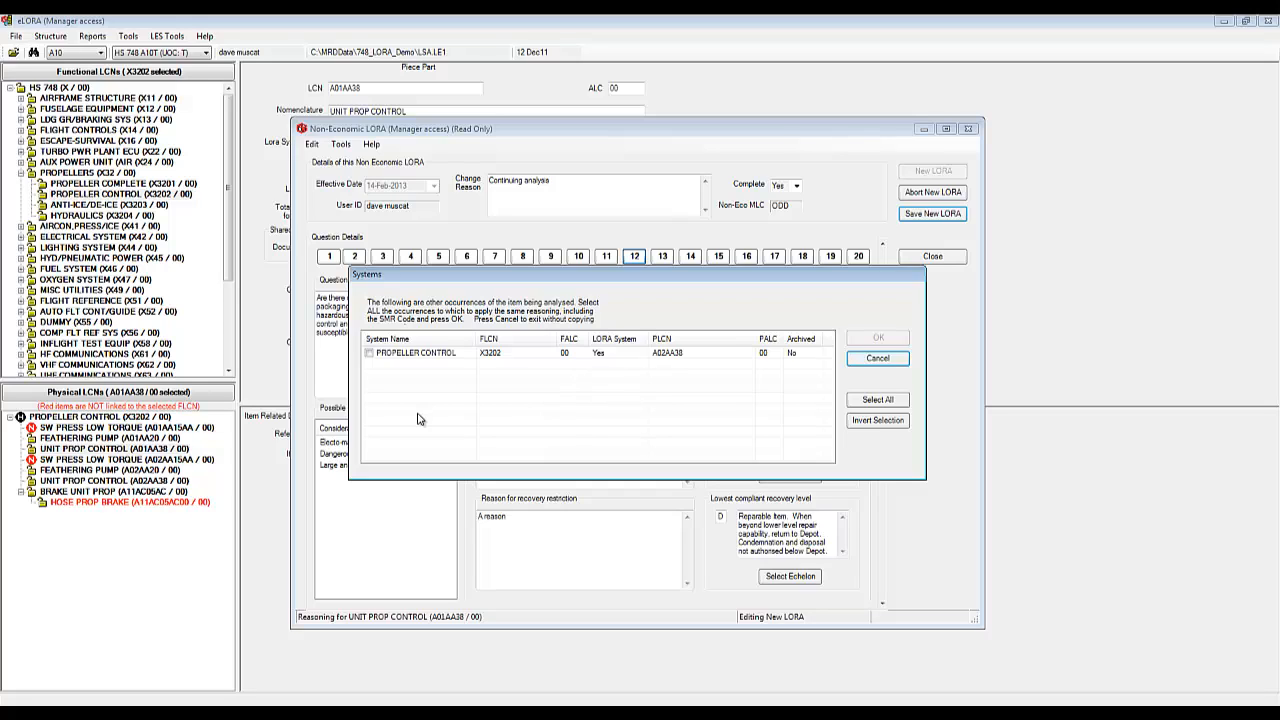
pyautogui.click(369, 353)
pyautogui.click(895, 342)
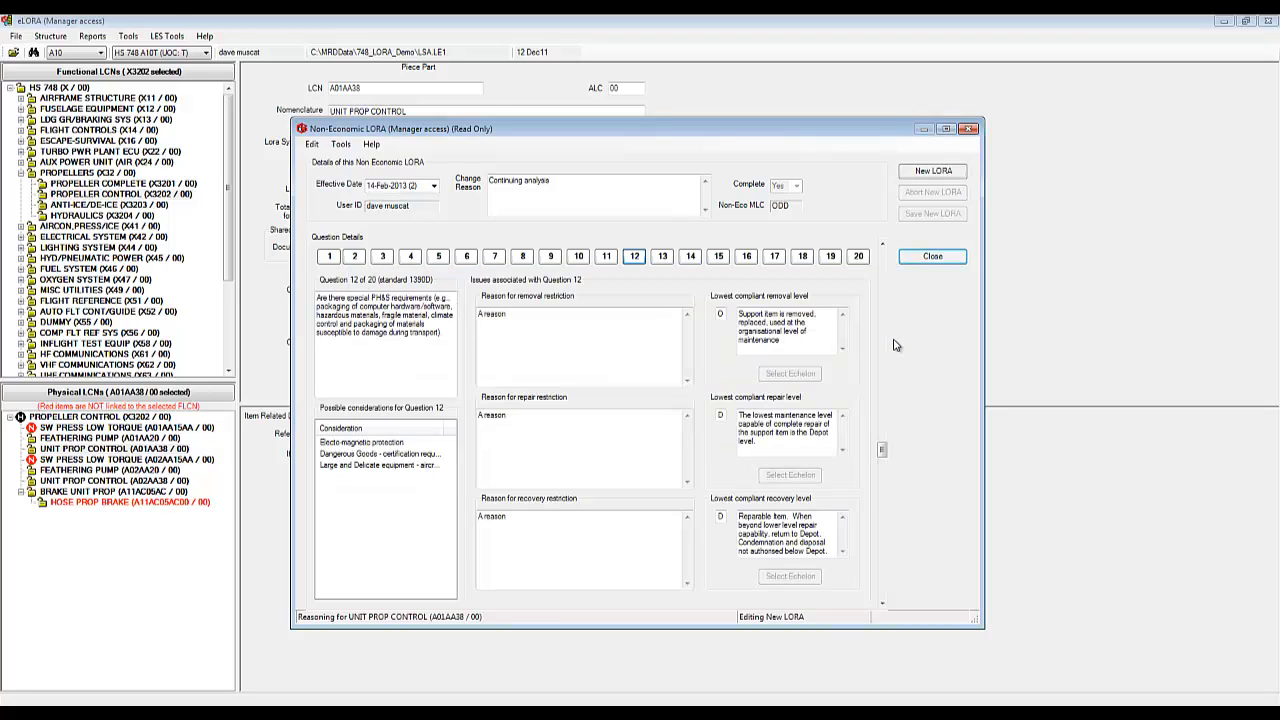
# Step: Compare the 12-Feb-2013 and 14-Feb-2013 records, then close the Non-Economic LORA window
pyautogui.click(434, 187)
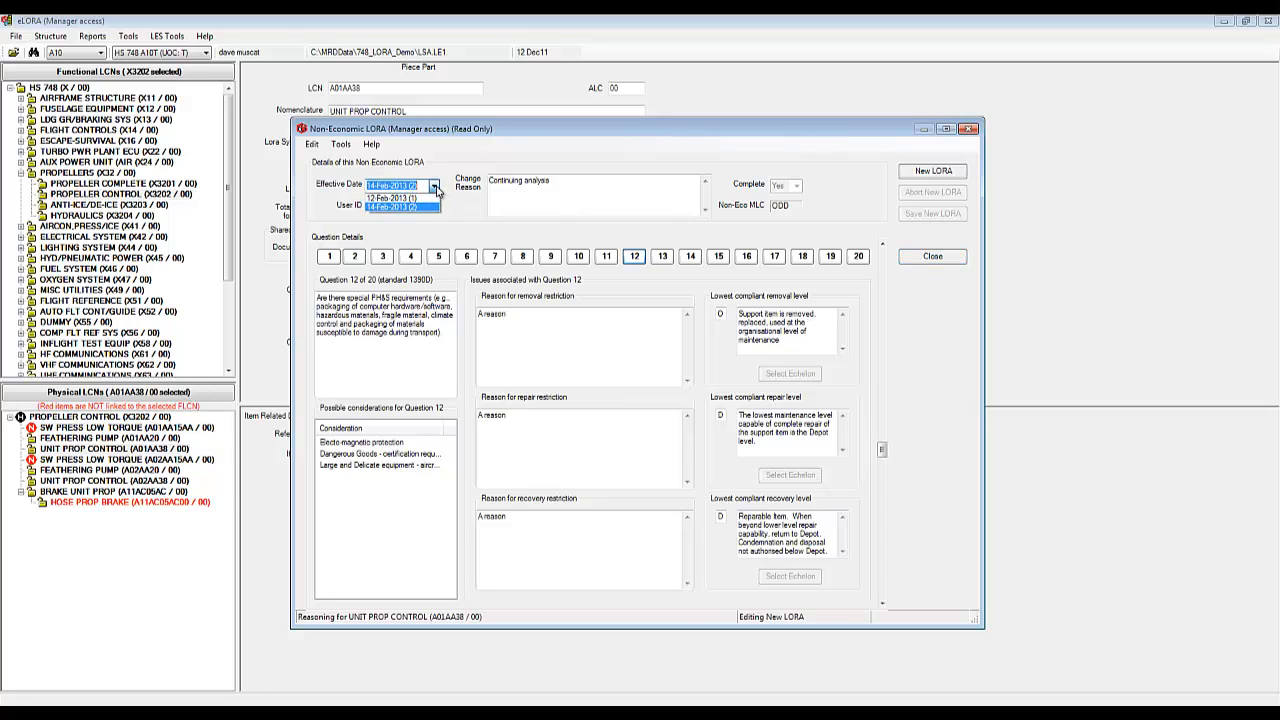
pyautogui.click(425, 199)
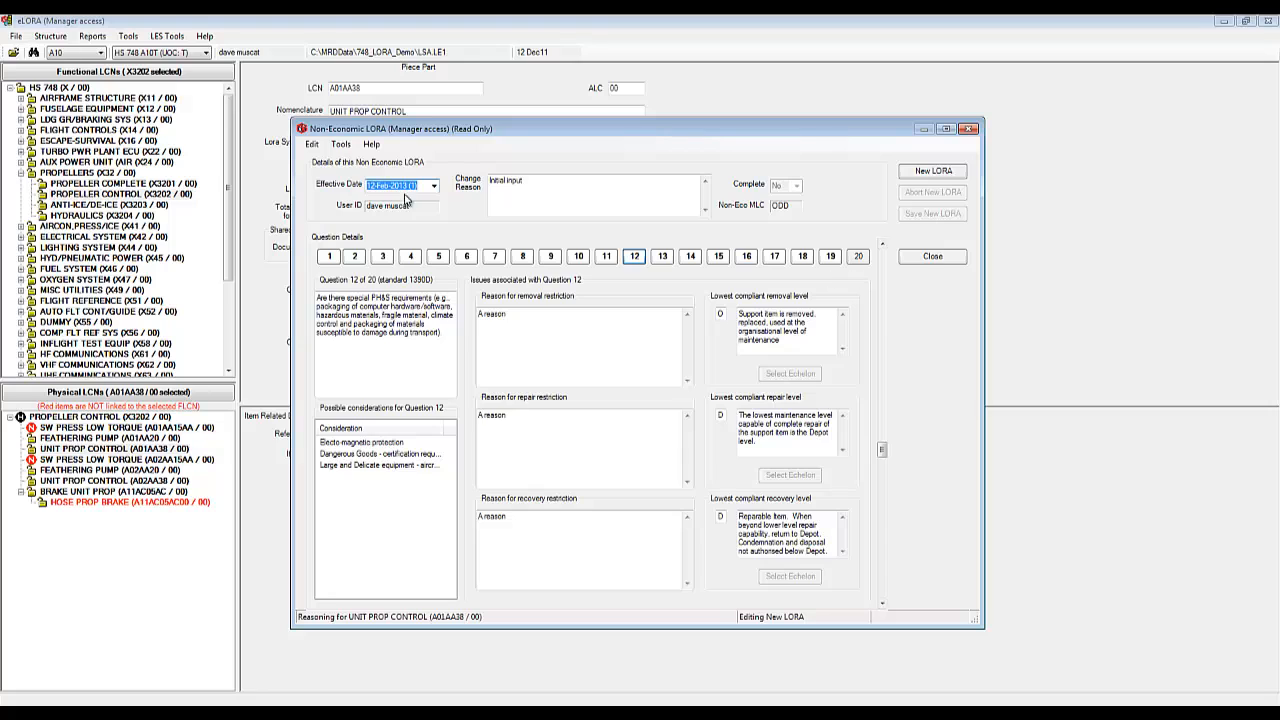
pyautogui.click(434, 186)
pyautogui.click(405, 208)
pyautogui.click(931, 258)
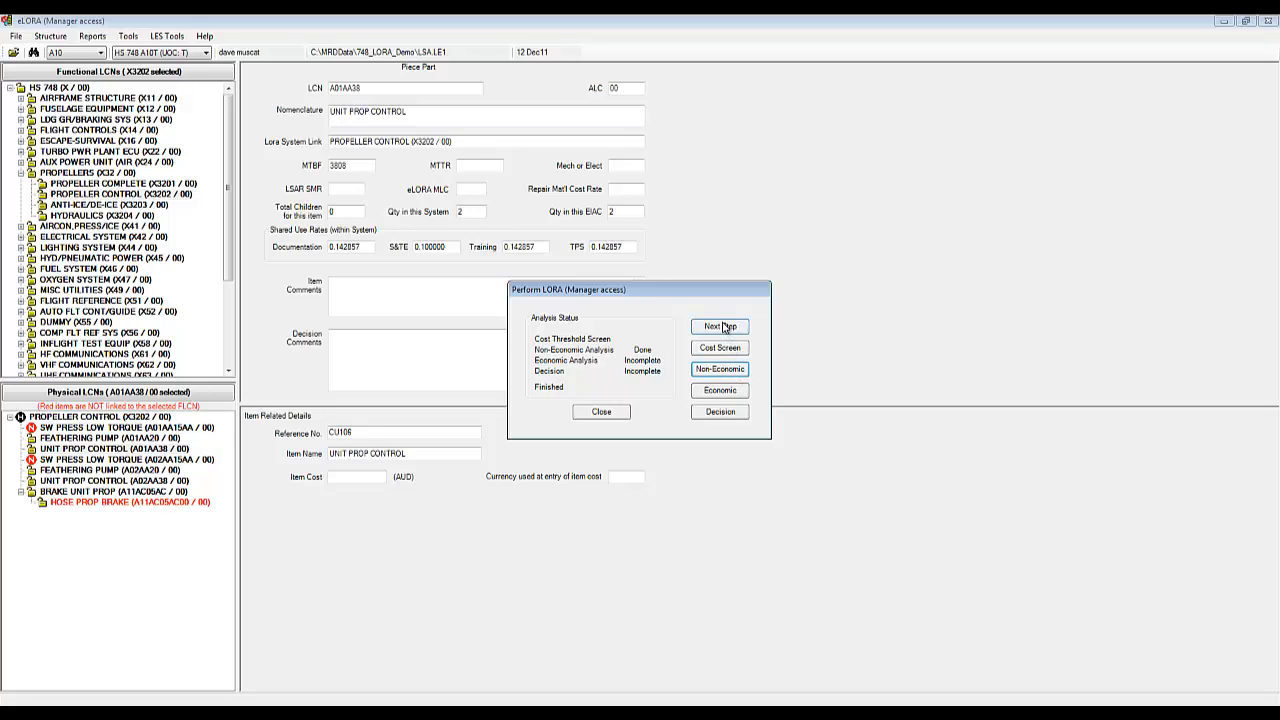
# Step: Start an Economic LORA, accepting the no-data warning and the common-value supplementary details, and show documentation costs
pyautogui.click(722, 391)
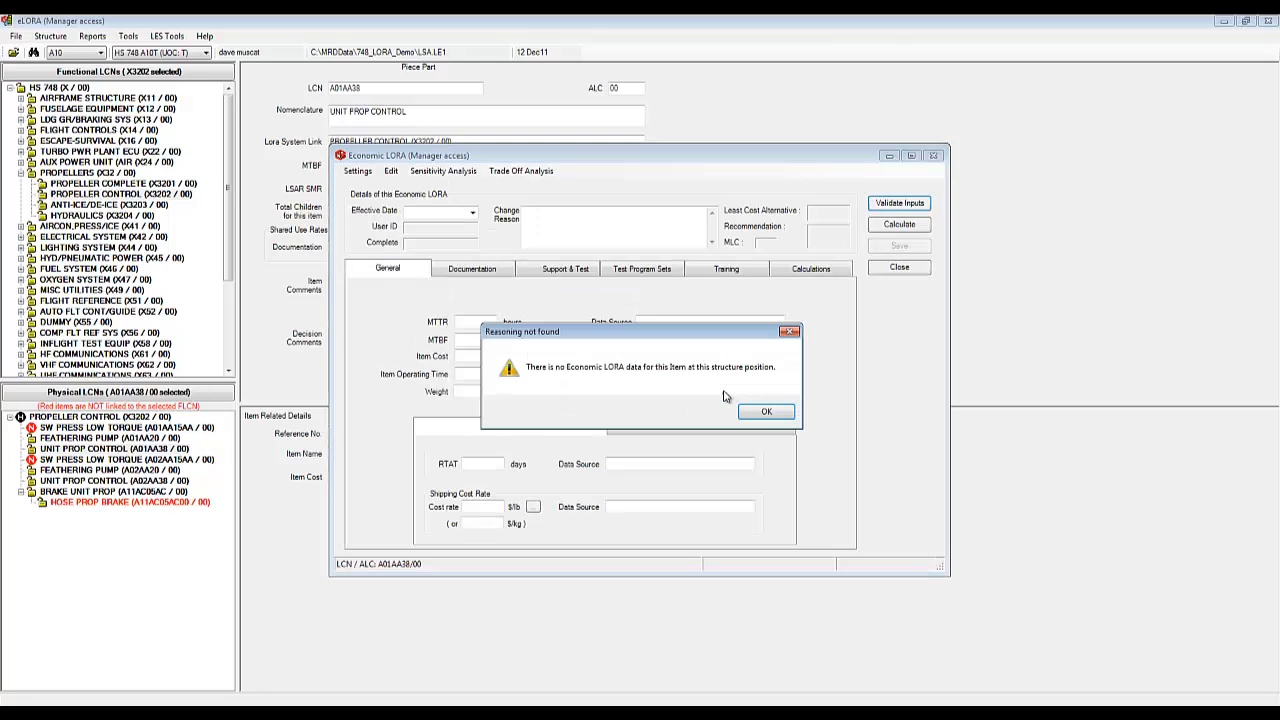
pyautogui.click(772, 417)
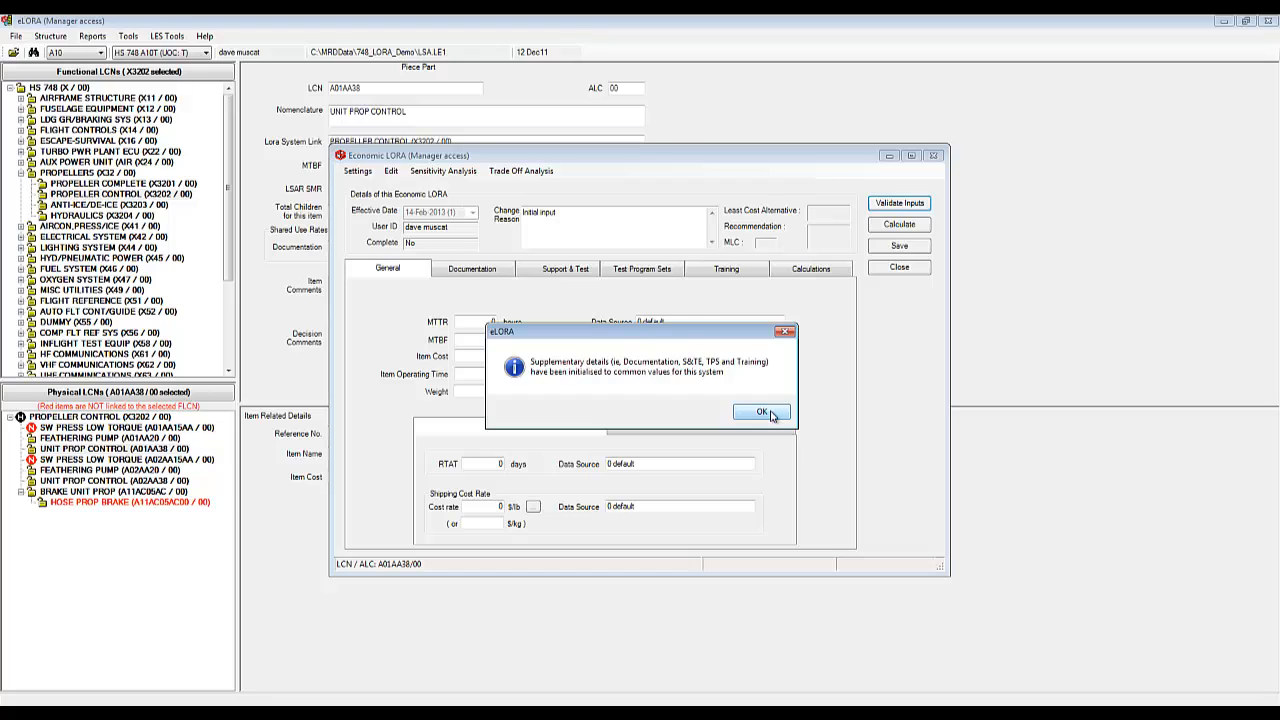
pyautogui.click(762, 413)
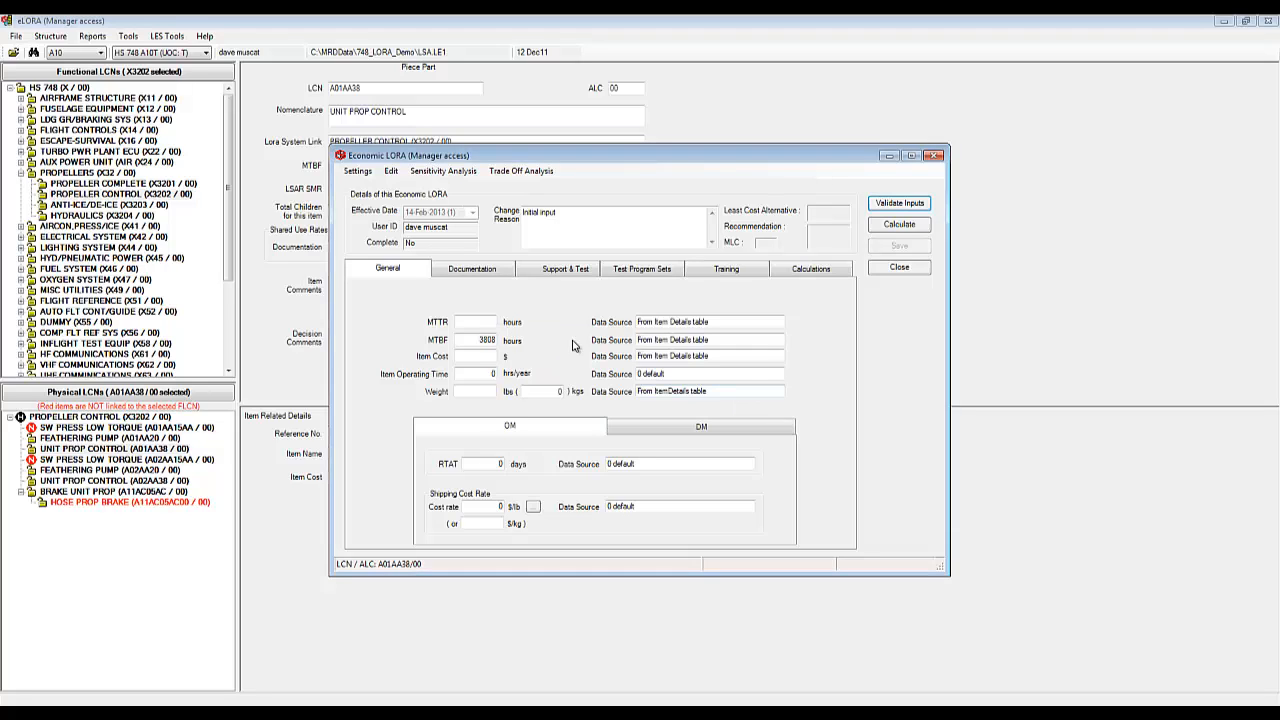
pyautogui.click(490, 272)
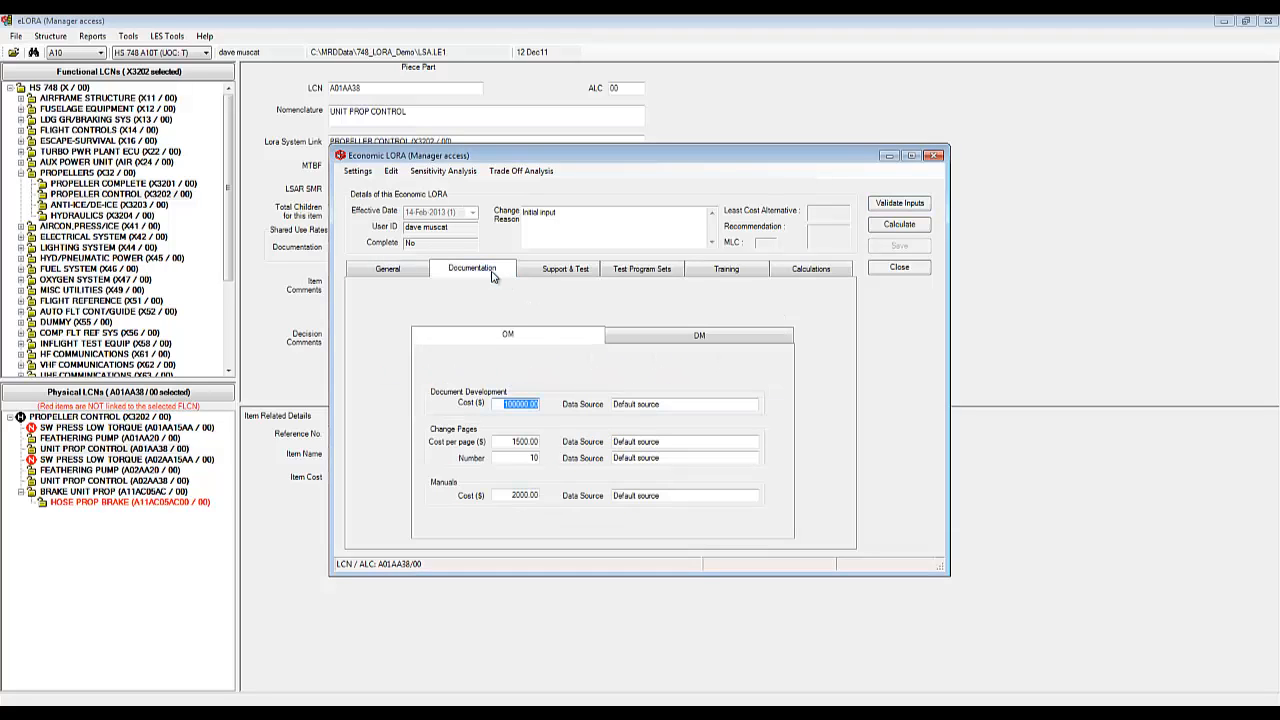
# Step: Review the default OM/DM documentation, support and test, test program set and training costs, then return to General
pyautogui.click(670, 342)
pyautogui.click(575, 345)
pyautogui.click(566, 278)
pyautogui.click(656, 340)
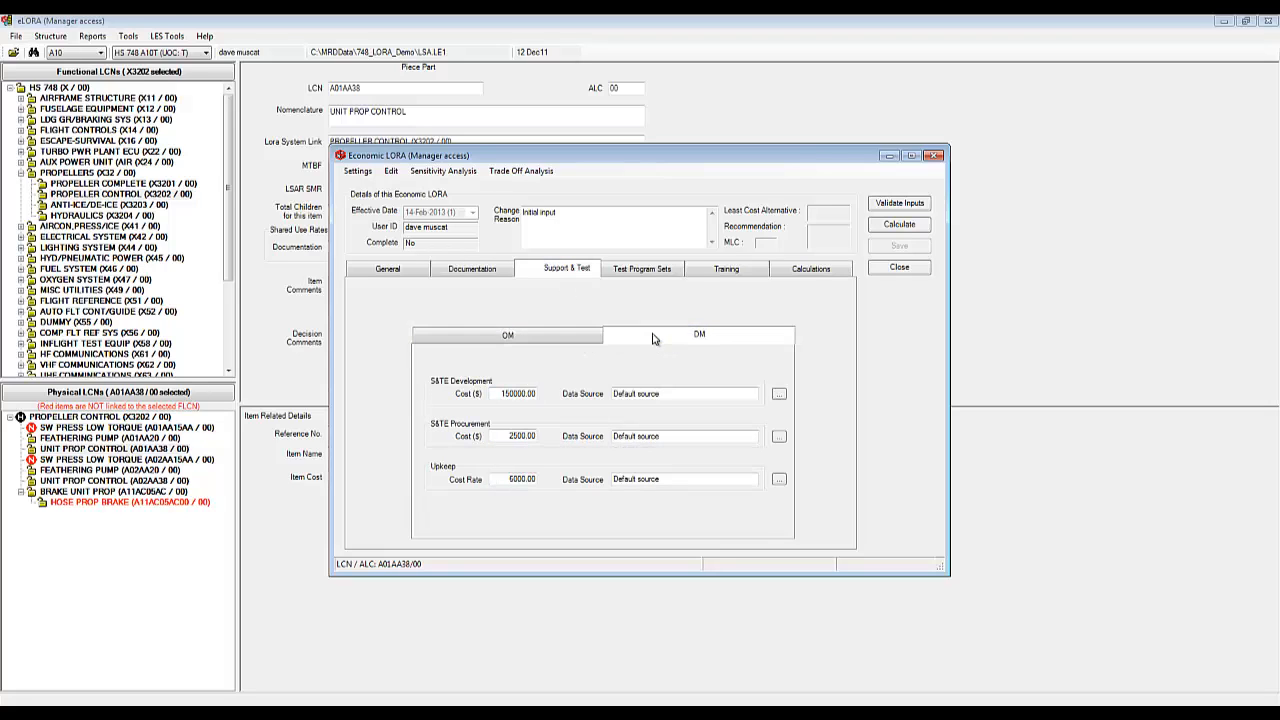
pyautogui.click(595, 337)
pyautogui.click(645, 283)
pyautogui.click(726, 279)
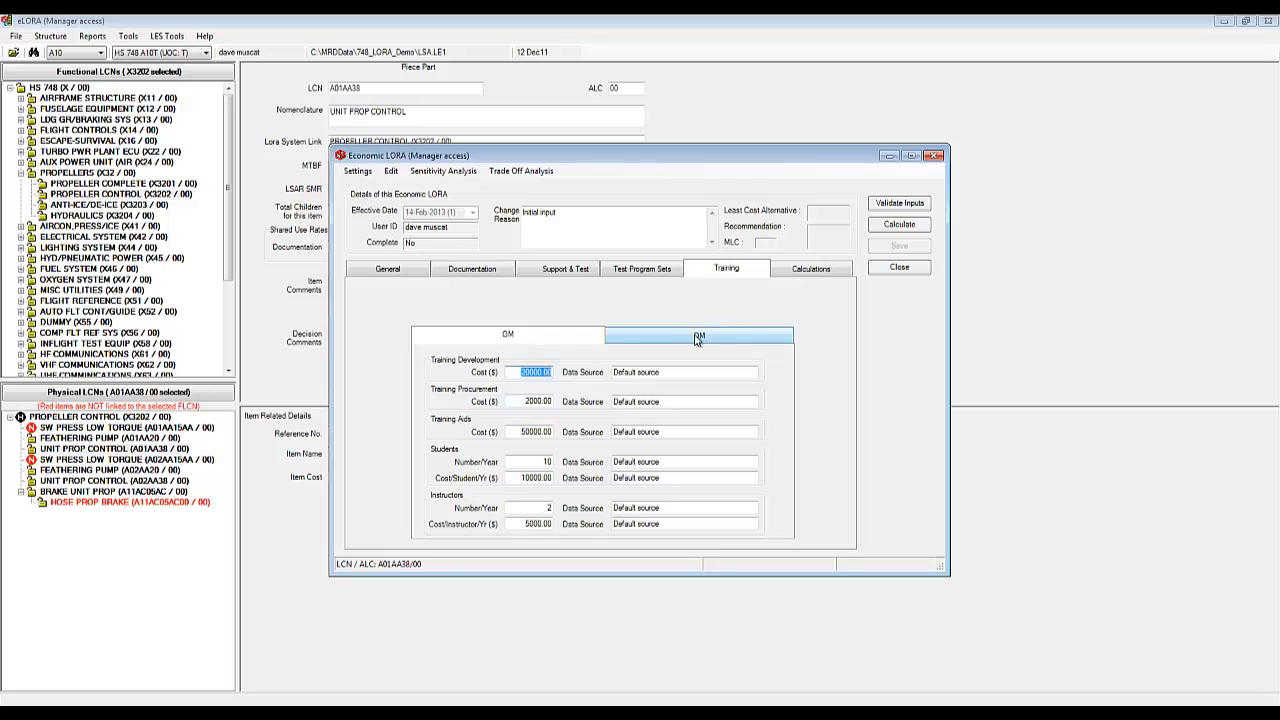
pyautogui.click(412, 279)
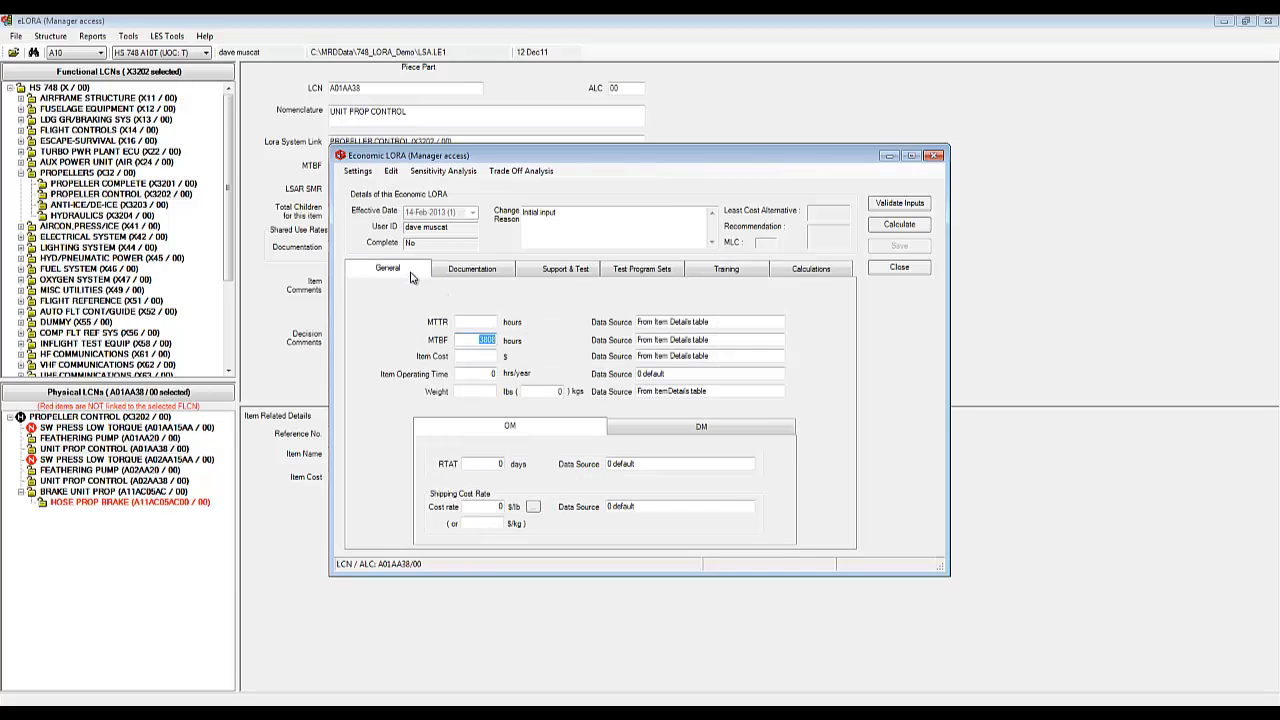
# Step: Enter the MTTR, item cost 25000, operating time 400 hrs/year and weight 5 lbs
pyautogui.click(480, 324)
pyautogui.write('2.0')
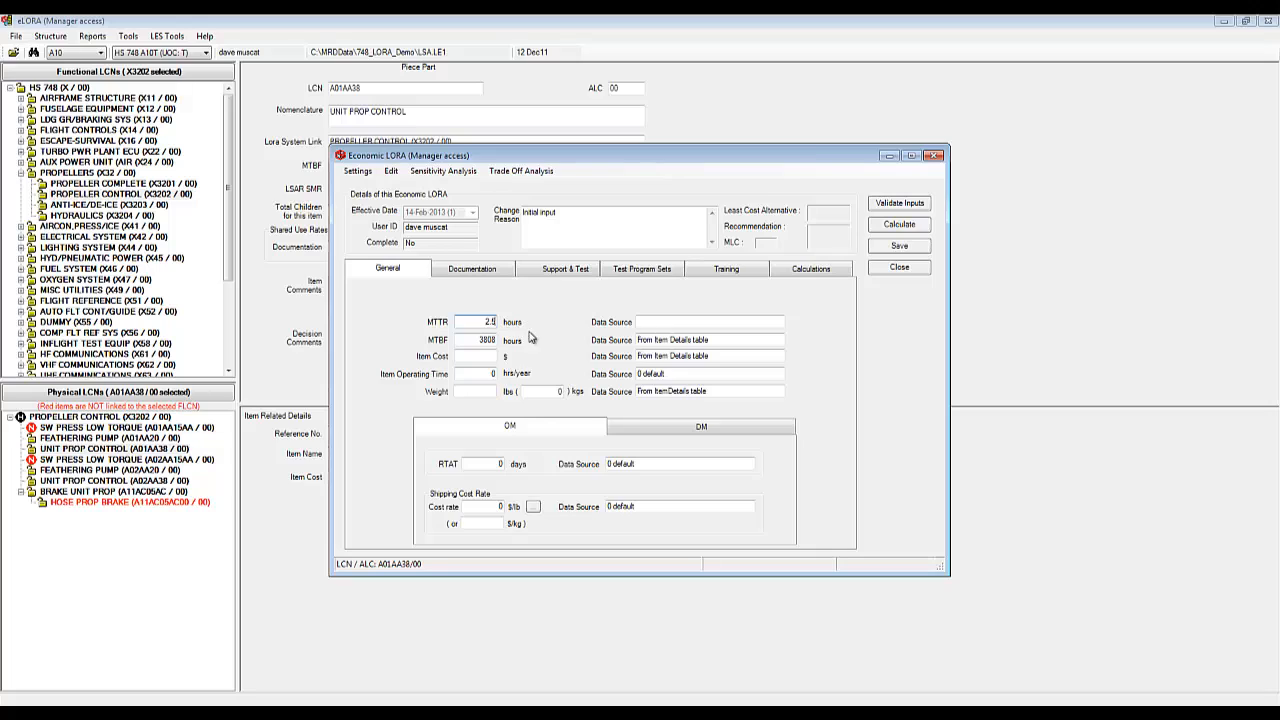
pyautogui.press('Tab')
pyautogui.write('25000')
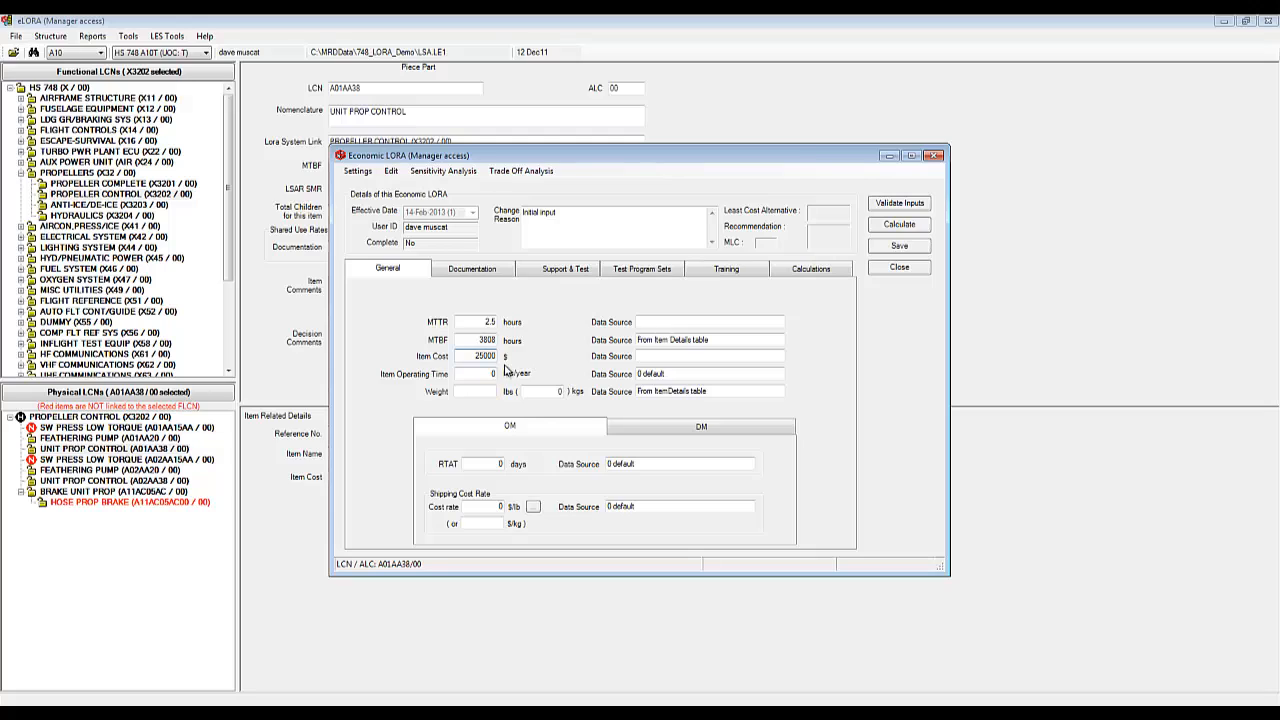
pyautogui.press('Tab')
pyautogui.write('400')
pyautogui.click(476, 392)
pyautogui.write('5')
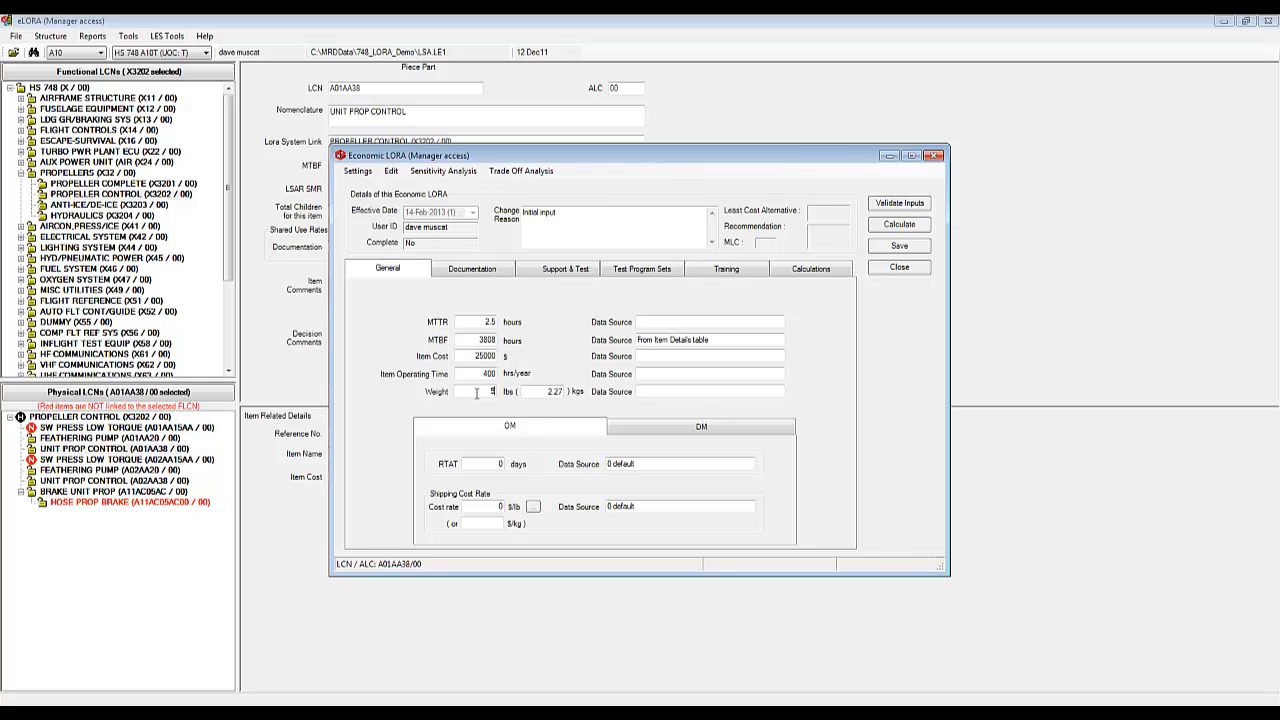
# Step: Copy the MTBF source 'From Item Details table' into the MTTR, item cost, operating time and weight sources
pyautogui.moveTo(712, 340); pyautogui.dragTo(636, 340)
pyautogui.rightClick(660, 341)
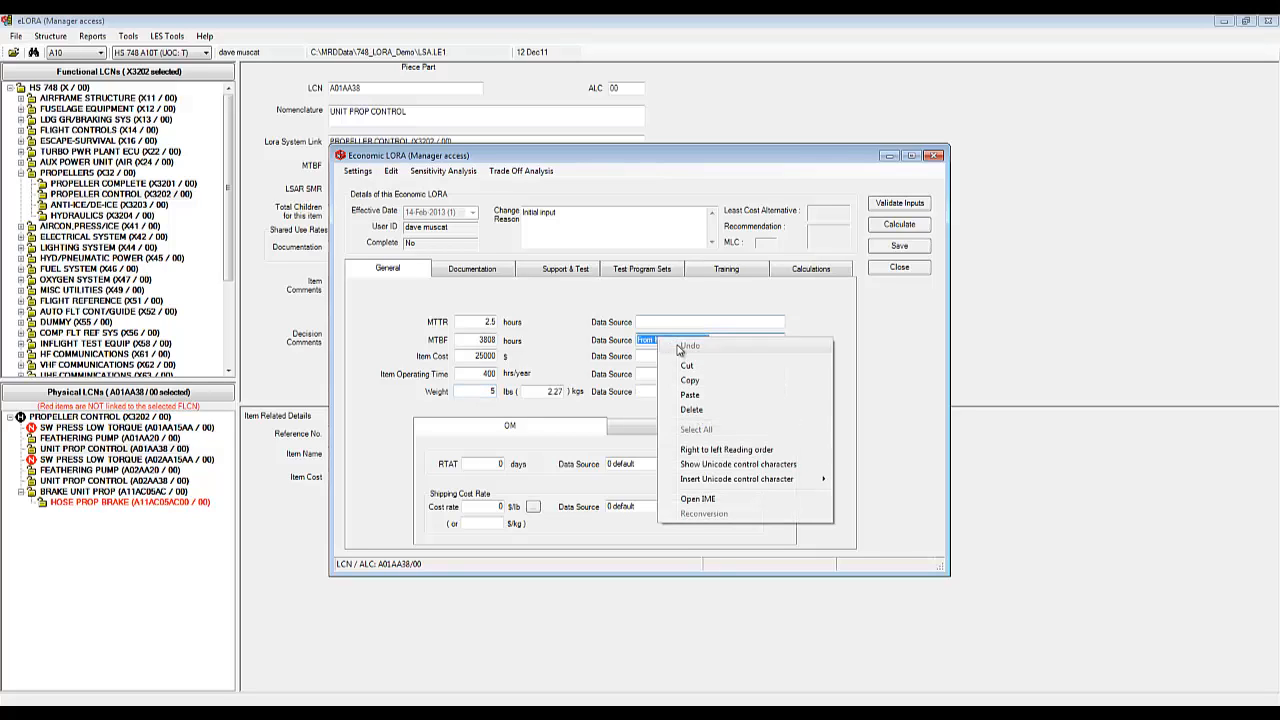
pyautogui.click(700, 380)
pyautogui.click(666, 320)
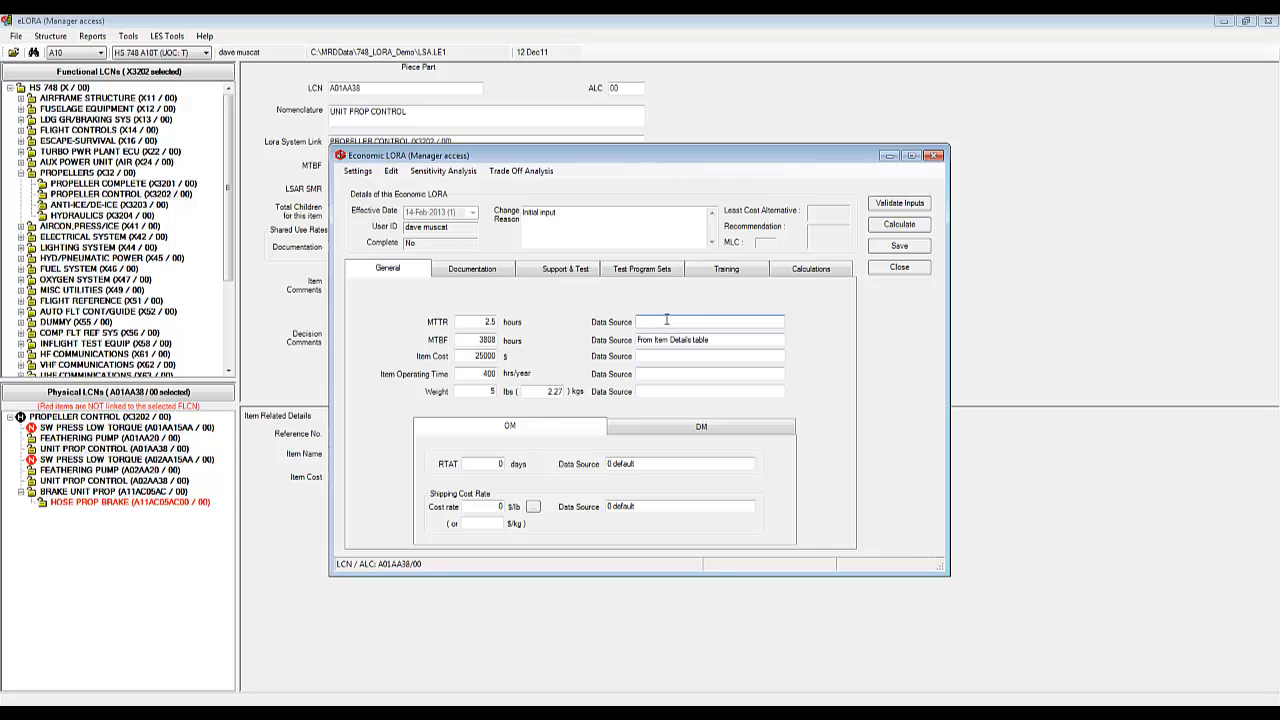
pyautogui.hotkey('ctrl', 'v')
pyautogui.click(678, 356)
pyautogui.hotkey('ctrl', 'v')
pyautogui.click(681, 374)
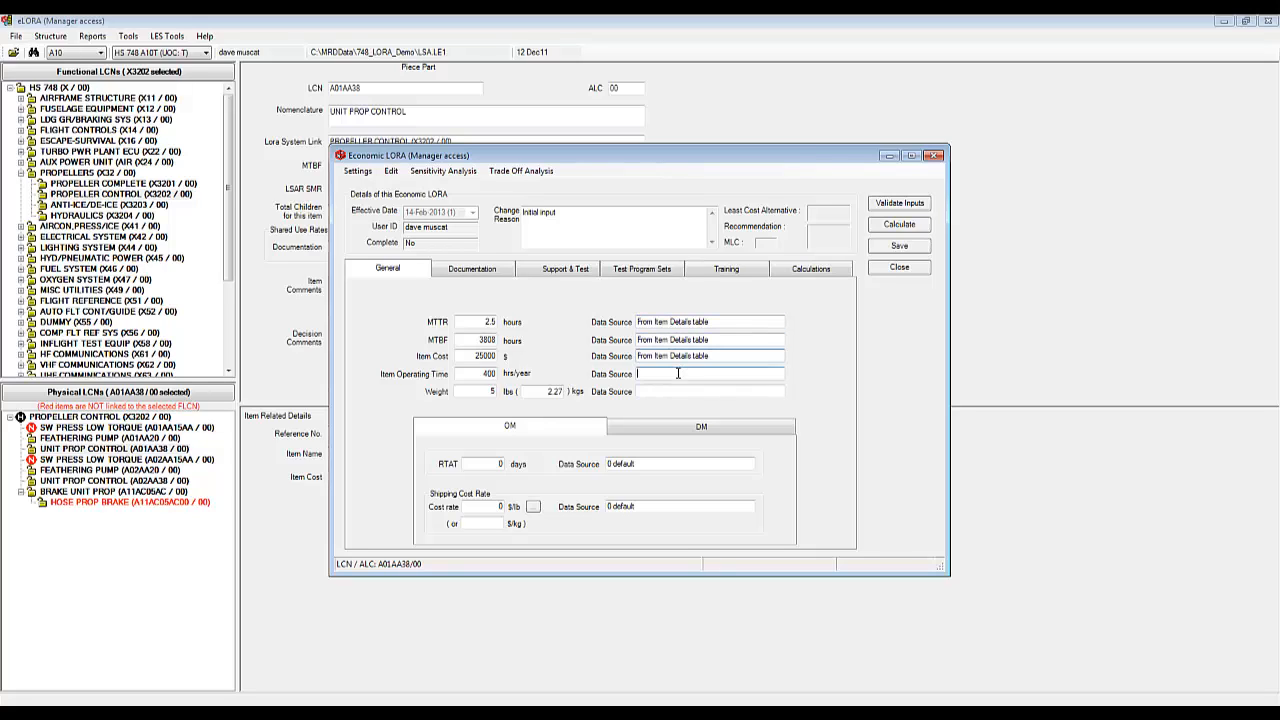
pyautogui.hotkey('ctrl', 'v')
pyautogui.click(686, 390)
pyautogui.hotkey('ctrl', 'v')
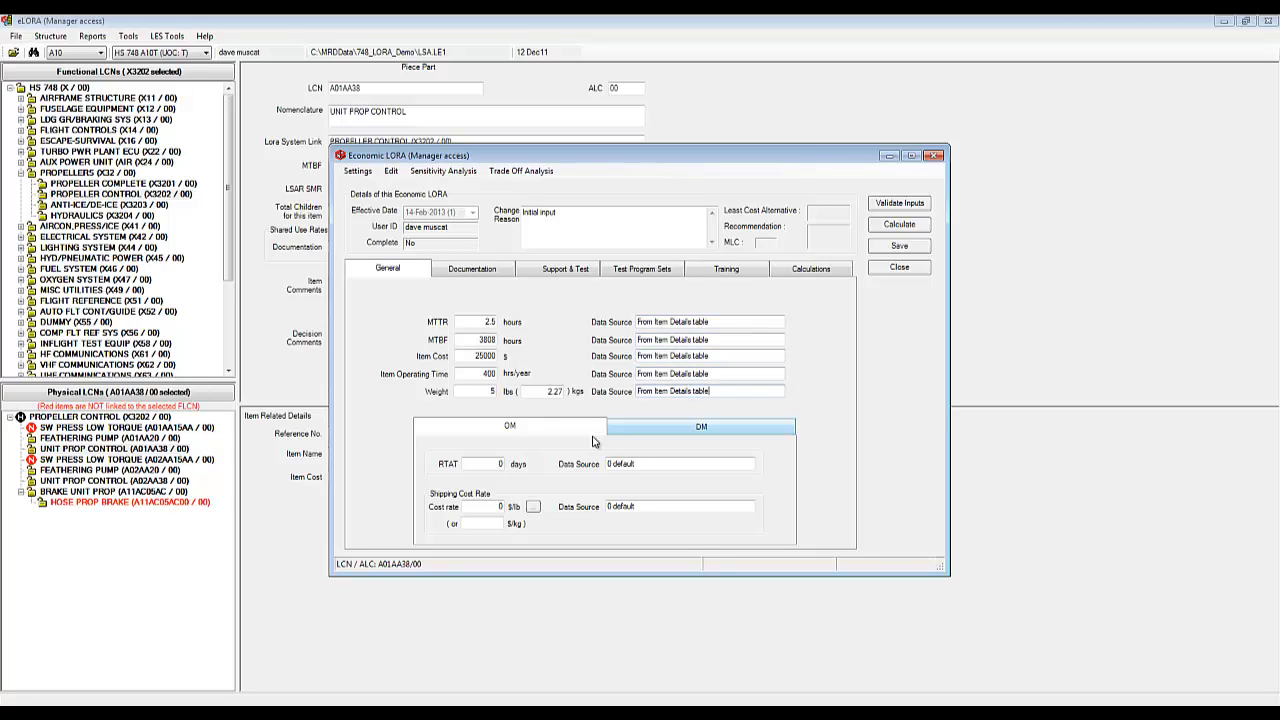
# Step: Set OM RTAT to 10 days and OM shipping cost rate to 15 $/lb, citing the Item Details table
pyautogui.doubleClick(500, 464)
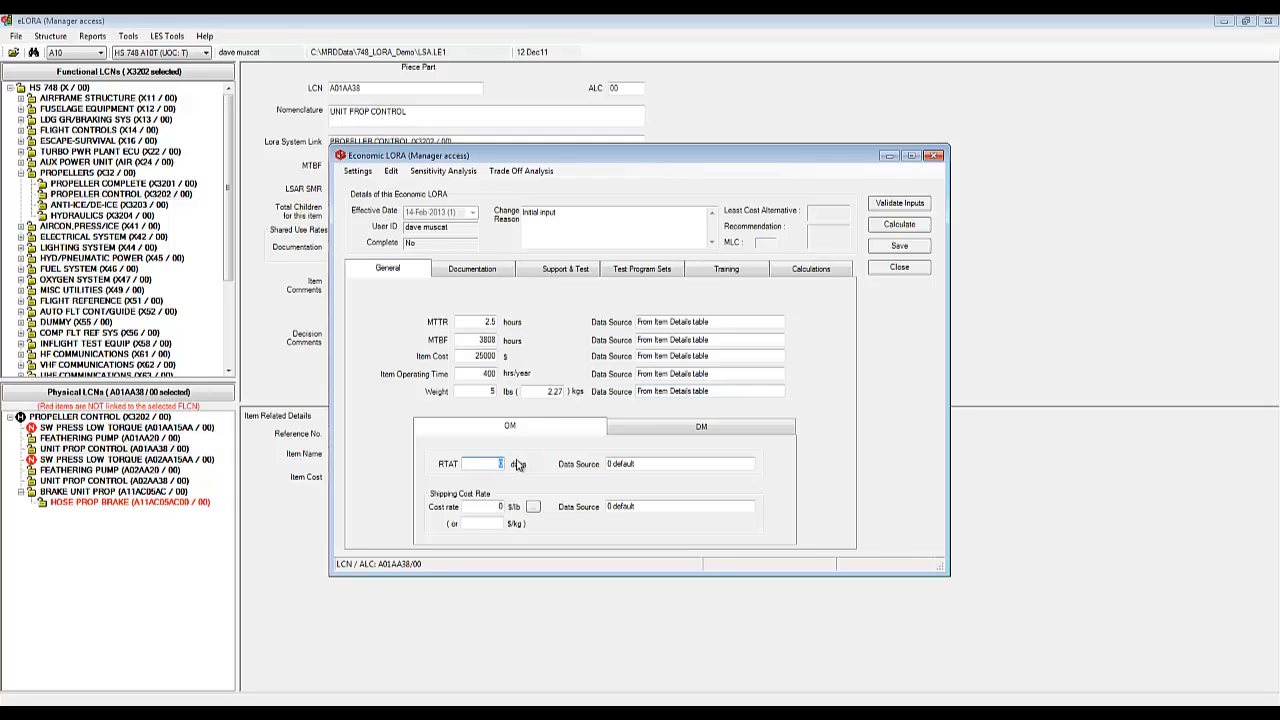
pyautogui.write('10')
pyautogui.click(632, 463)
pyautogui.hotkey('ctrl', 'v')
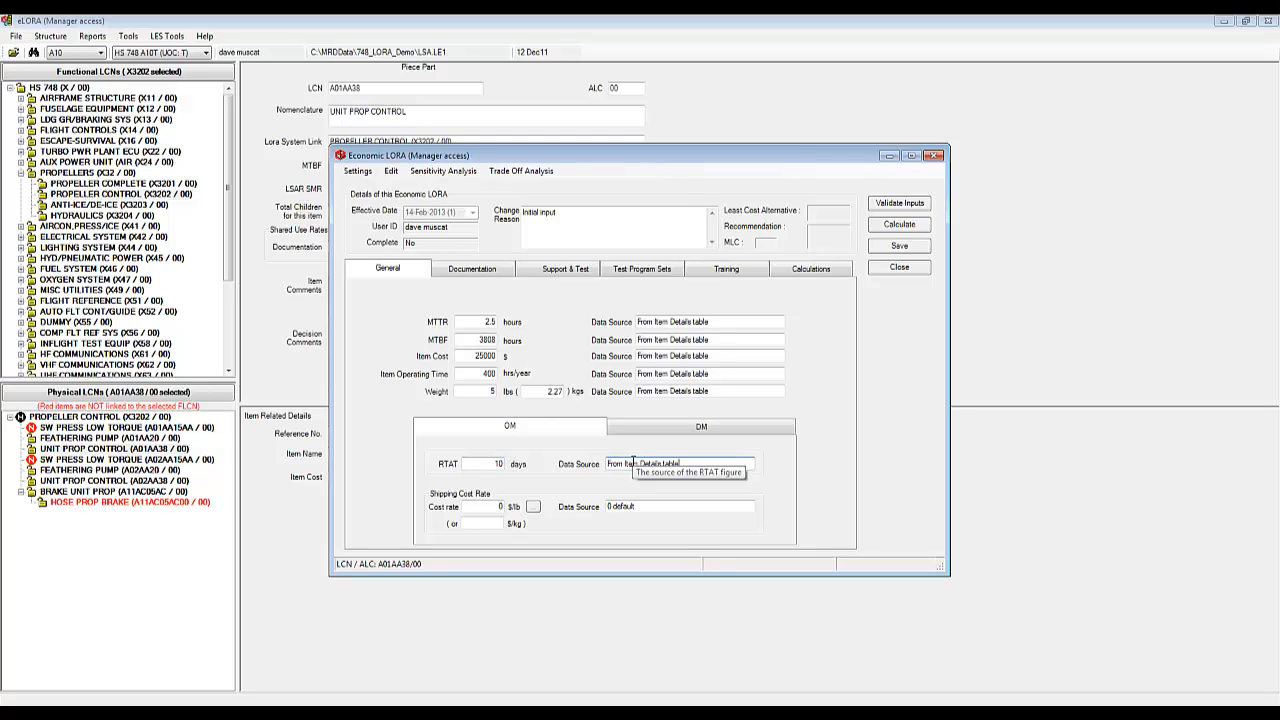
pyautogui.doubleClick(500, 507)
pyautogui.write('15')
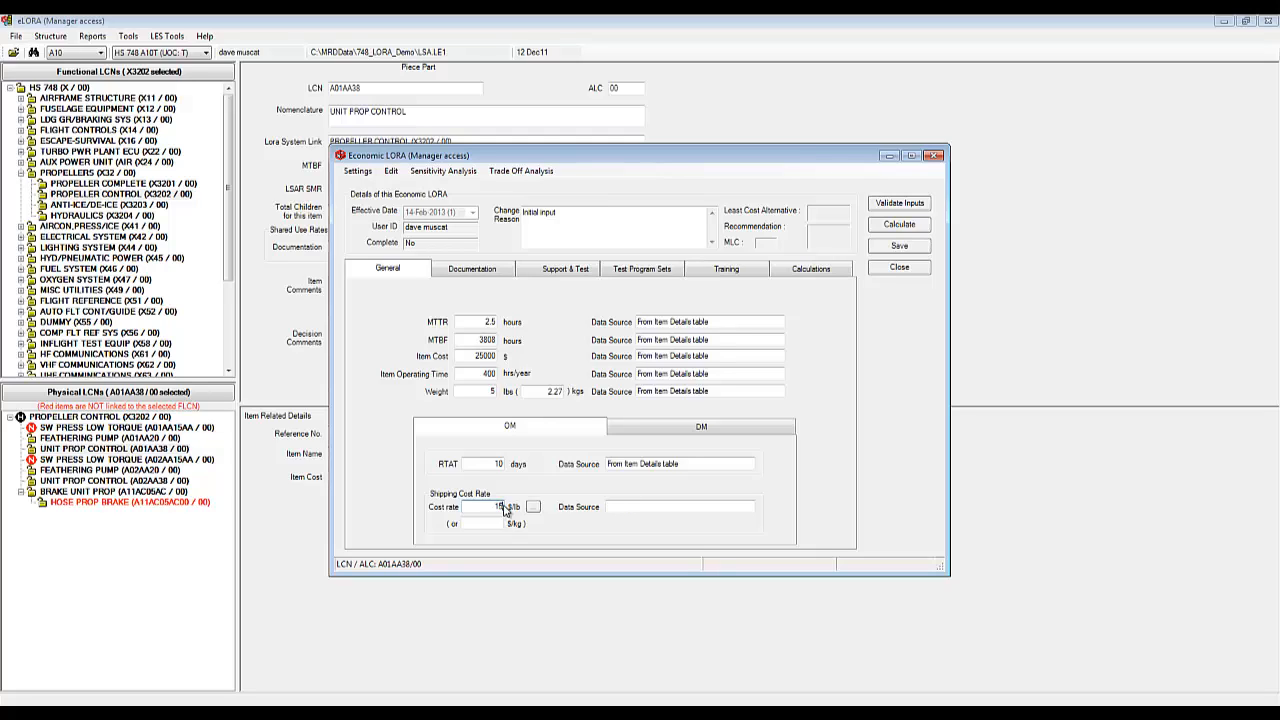
pyautogui.click(620, 505)
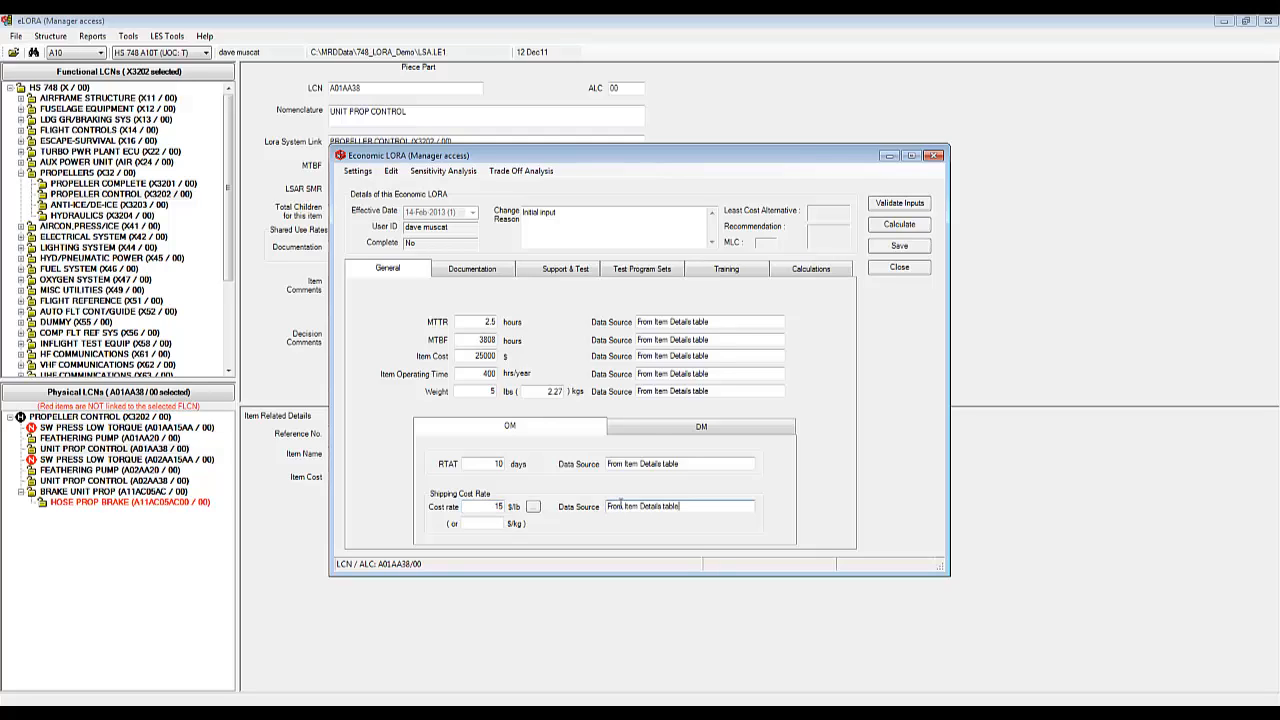
# Step: Set DM RTAT to 90 days and DM shipping cost rate to 15 $/lb with their data sources
pyautogui.click(650, 430)
pyautogui.click(487, 463)
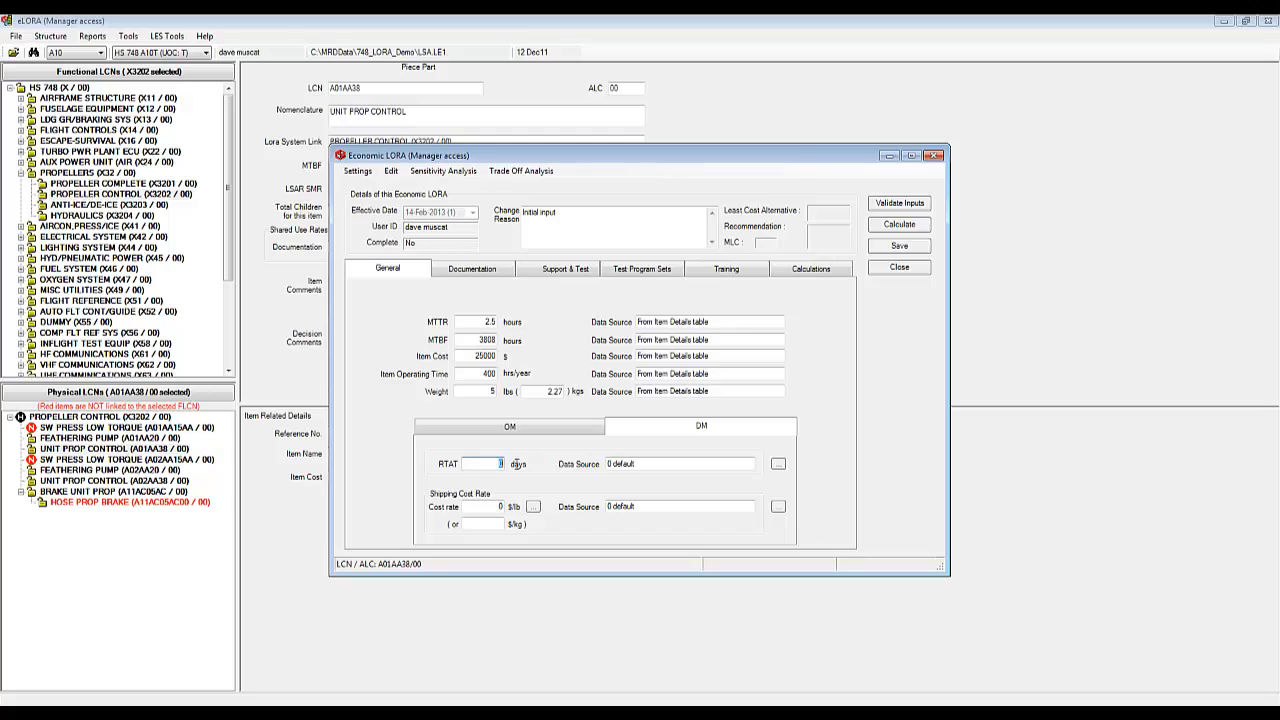
pyautogui.write('90')
pyautogui.press('Tab')
pyautogui.click(497, 507)
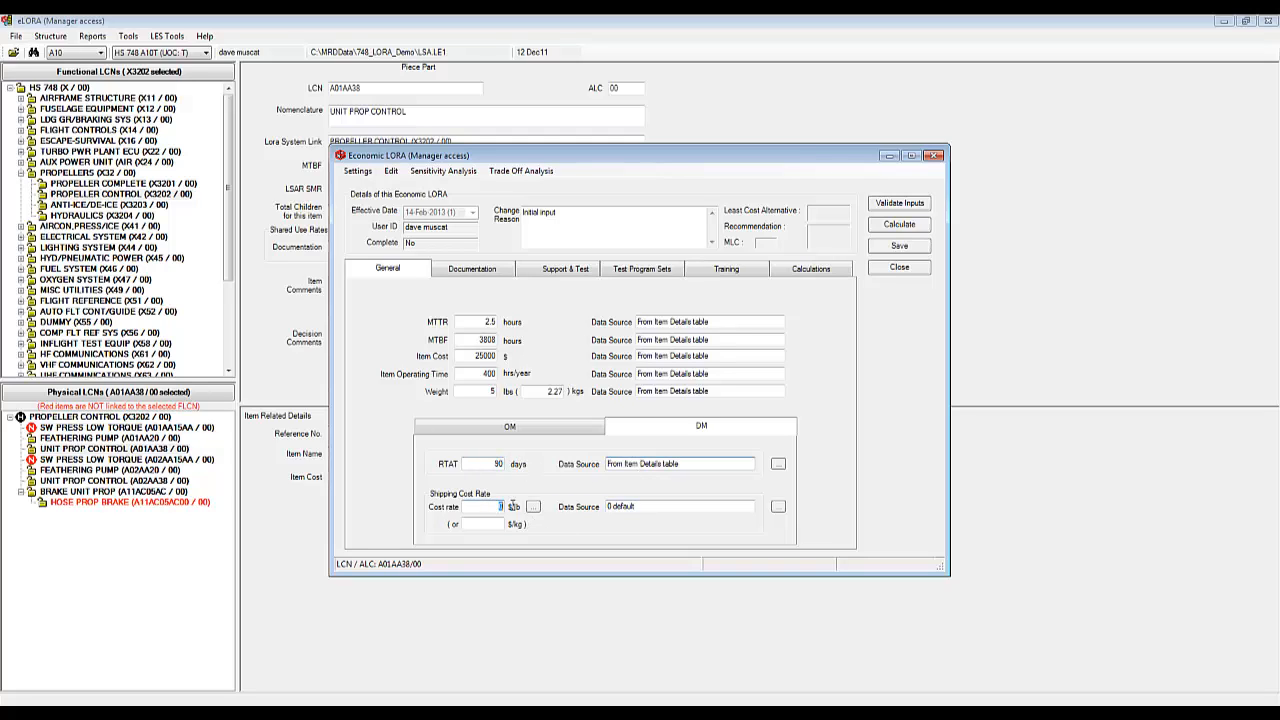
pyautogui.write('15')
pyautogui.press('Tab')
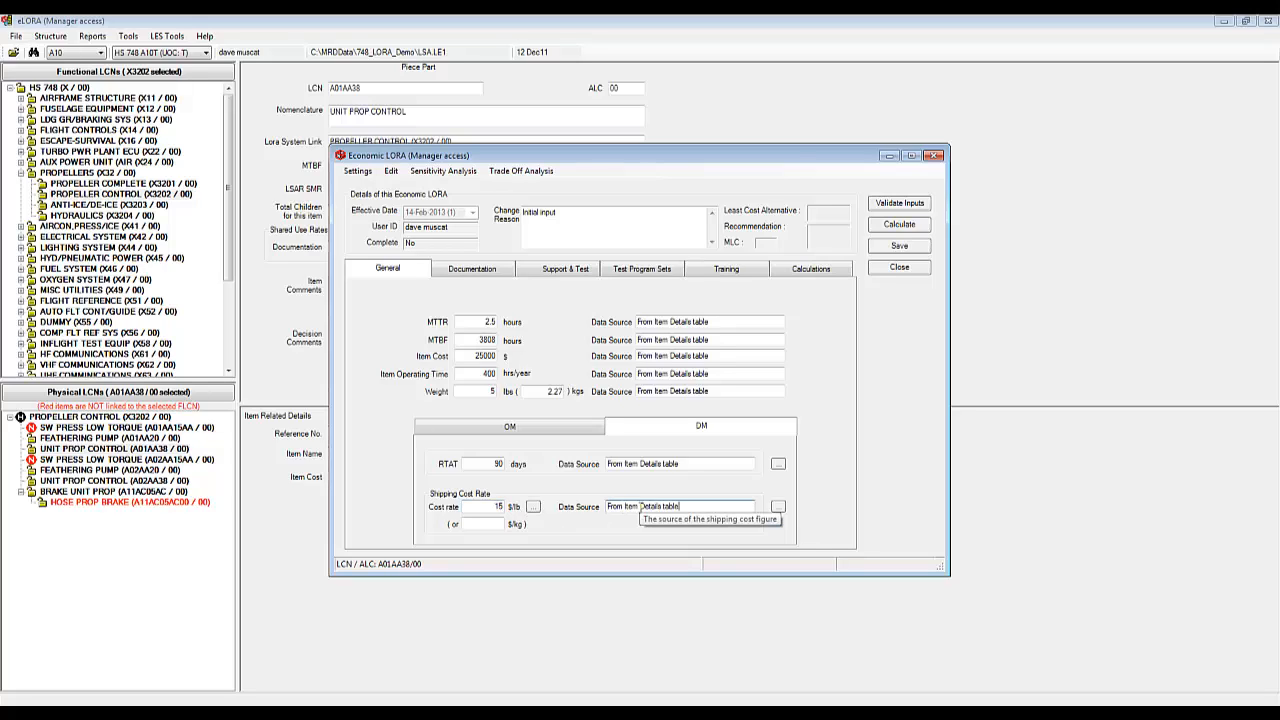
pyautogui.click(493, 274)
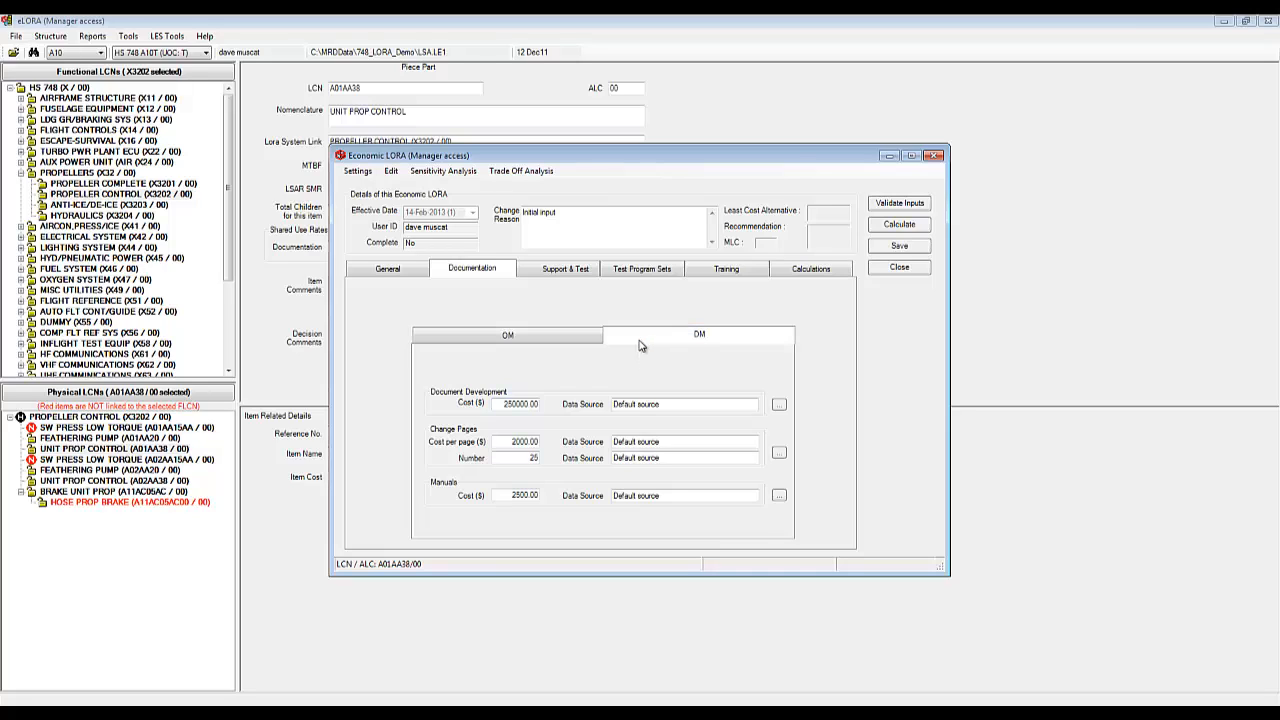
# Step: Lower the Support & Test upkeep cost rate to 0.10 for OM and 0.20 for DM
pyautogui.click(575, 272)
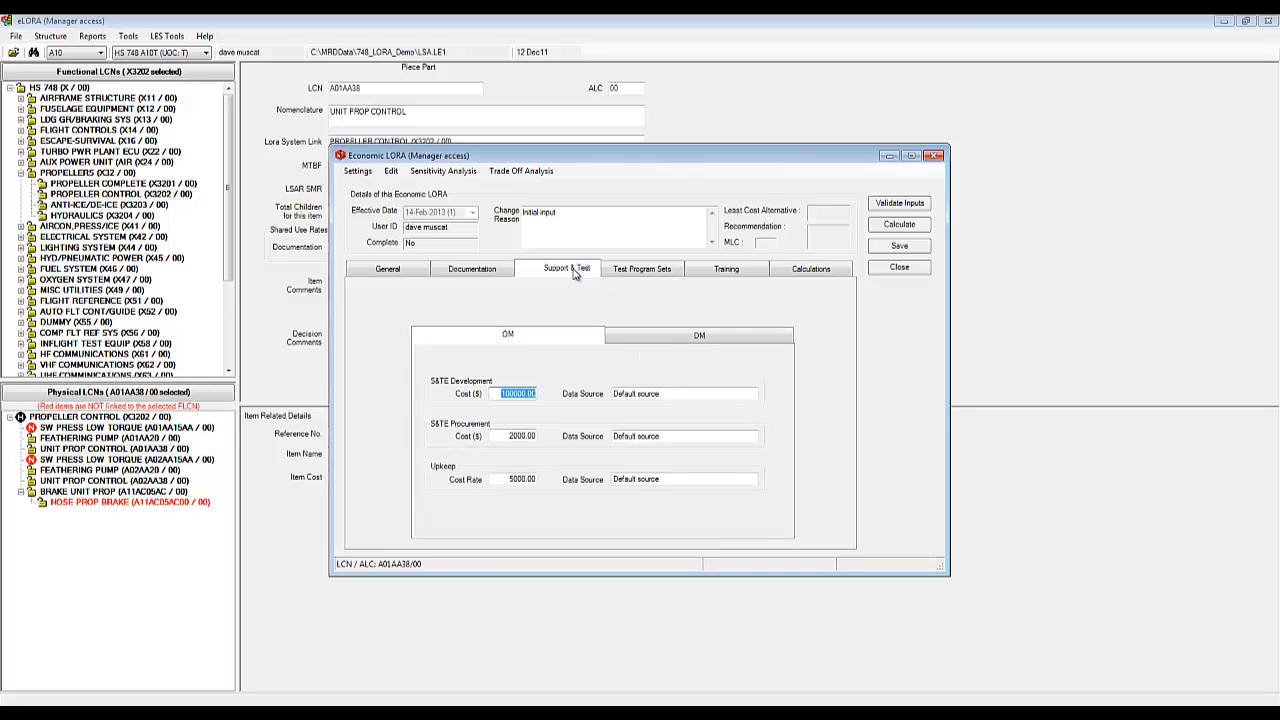
pyautogui.click(505, 479)
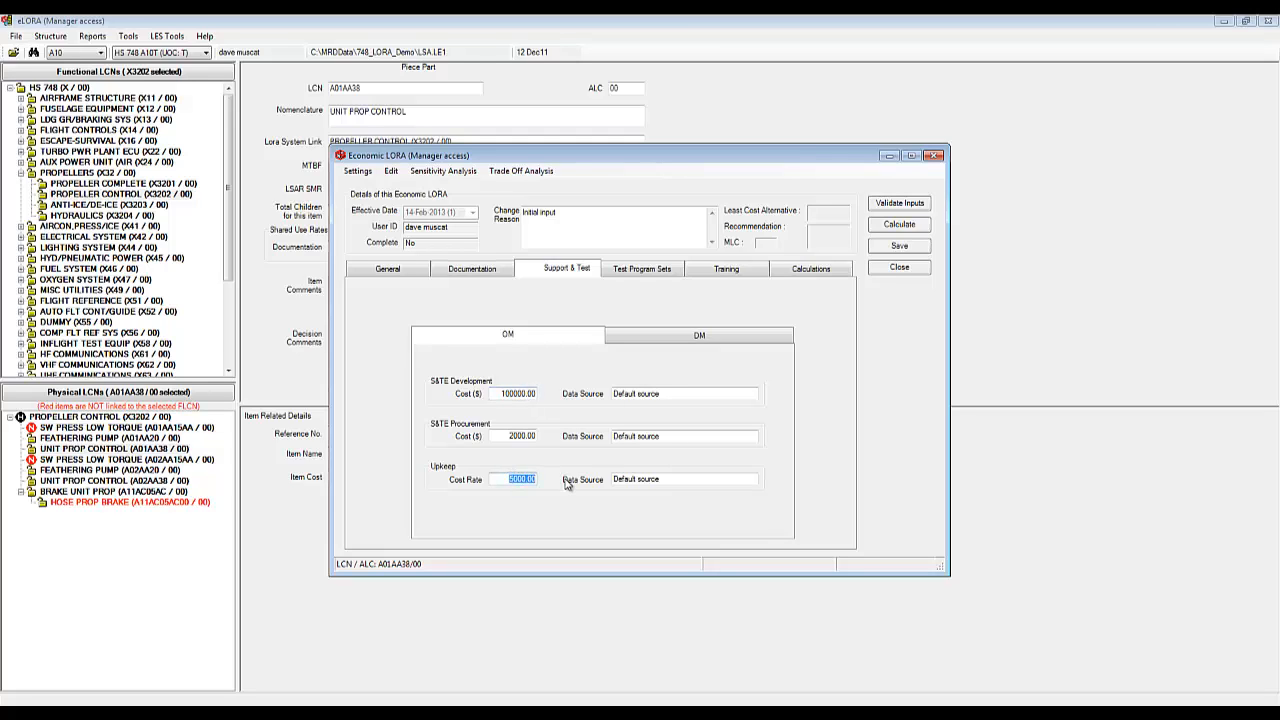
pyautogui.press('BackSpace')
pyautogui.write('.1')
pyautogui.click(670, 479)
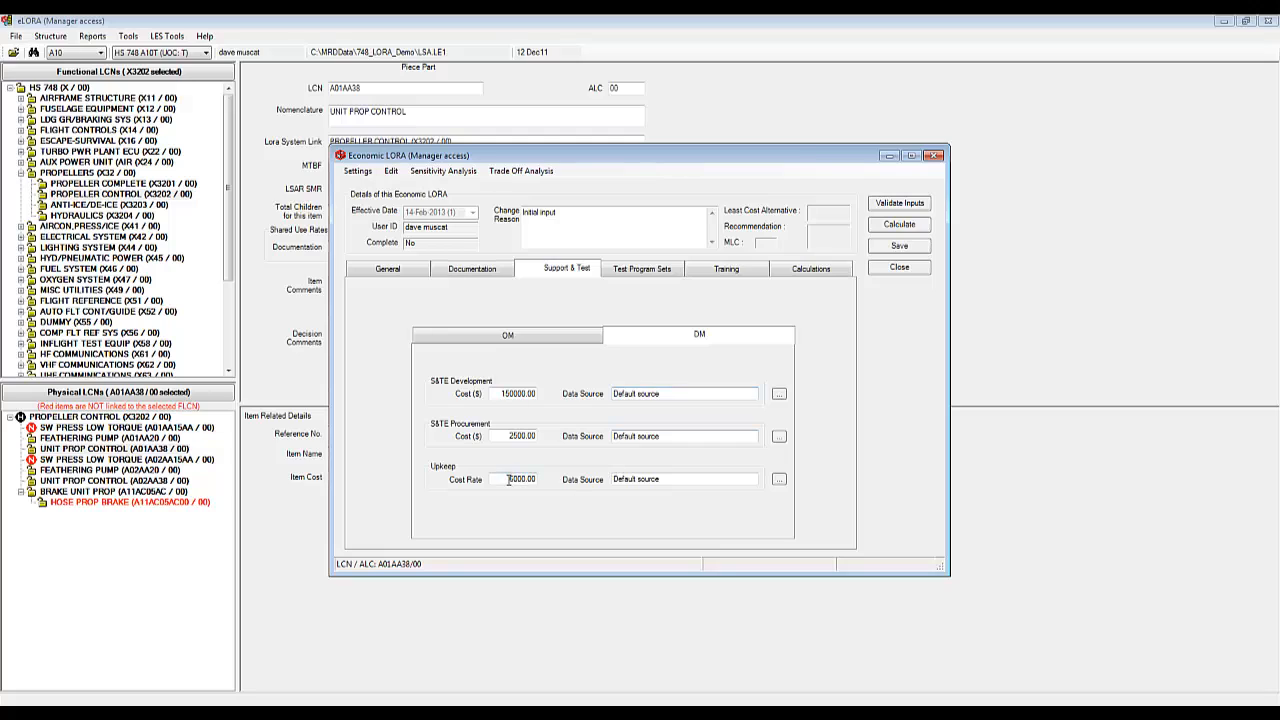
pyautogui.moveTo(510, 479); pyautogui.dragTo(557, 481)
pyautogui.write('20')
pyautogui.press('BackSpace')
pyautogui.press('BackSpace')
pyautogui.click(615, 479)
# Step: Review the test program set and training costs, then bring up the Calculations page
pyautogui.click(666, 275)
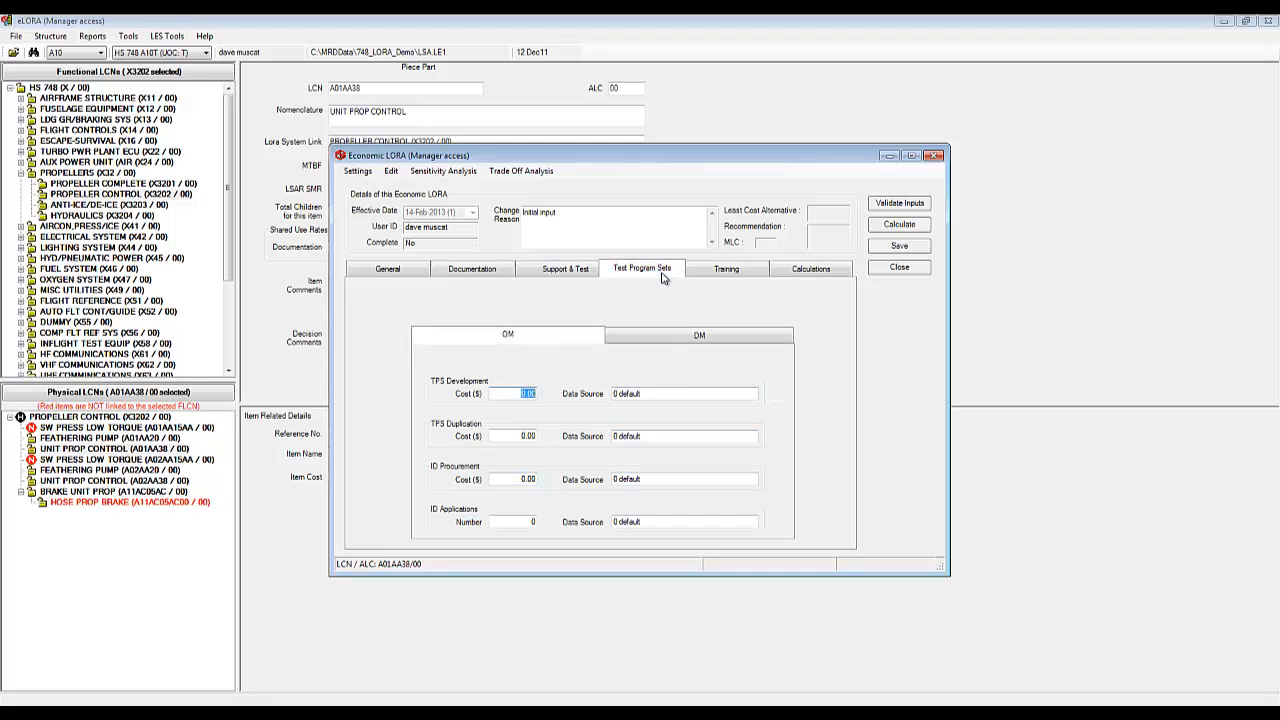
pyautogui.click(722, 279)
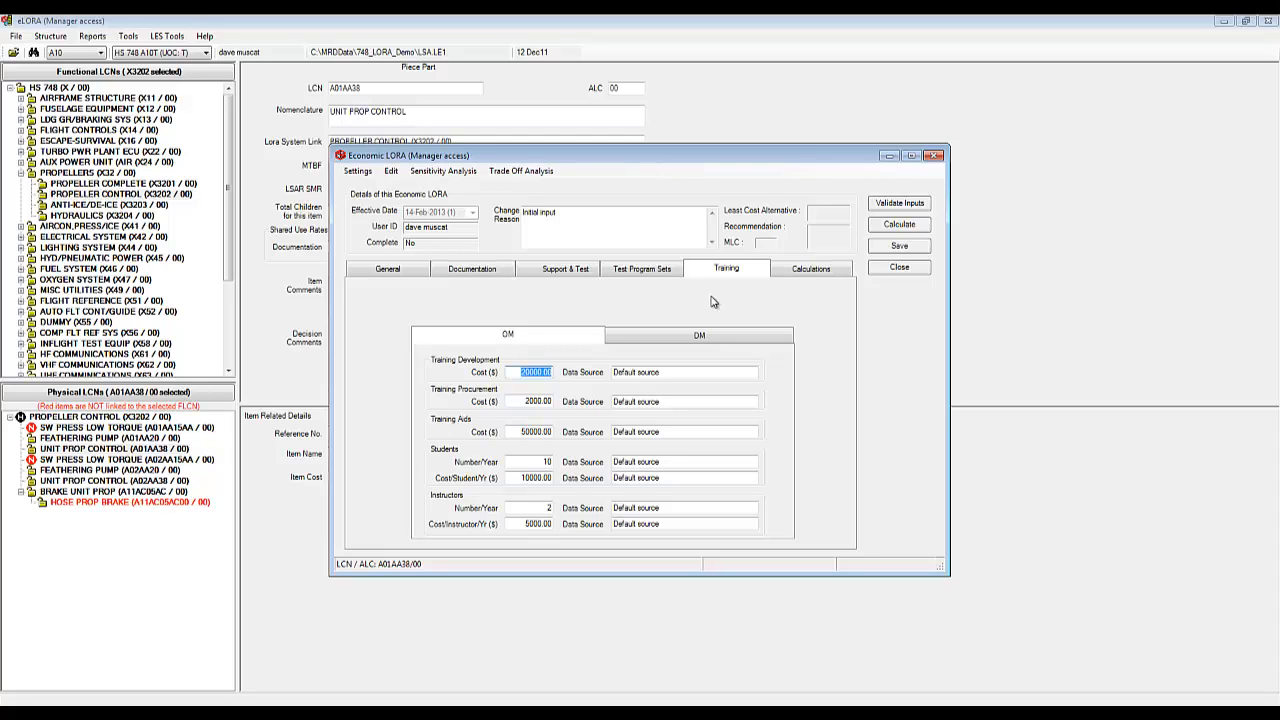
pyautogui.click(808, 271)
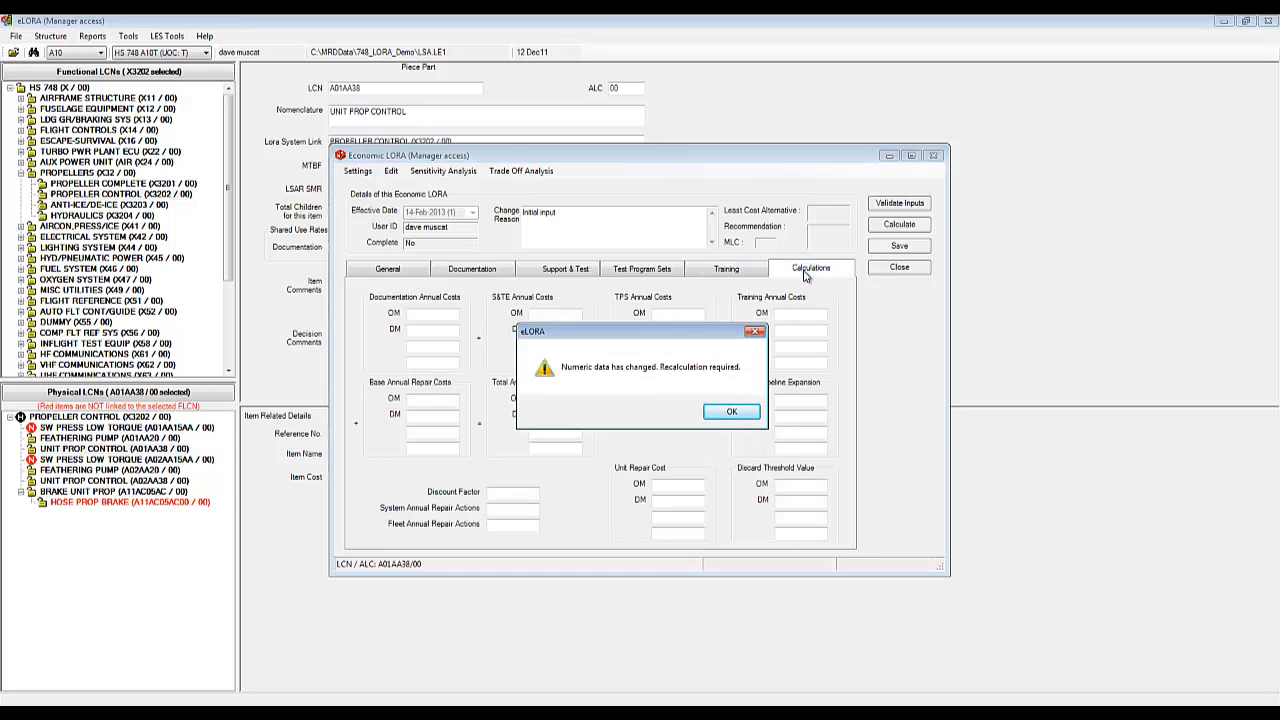
# Step: Recalculate the economic LORA: annual costs OM 48102.16 versus DM 42429.54, recommending DM-Level repair
pyautogui.click(729, 413)
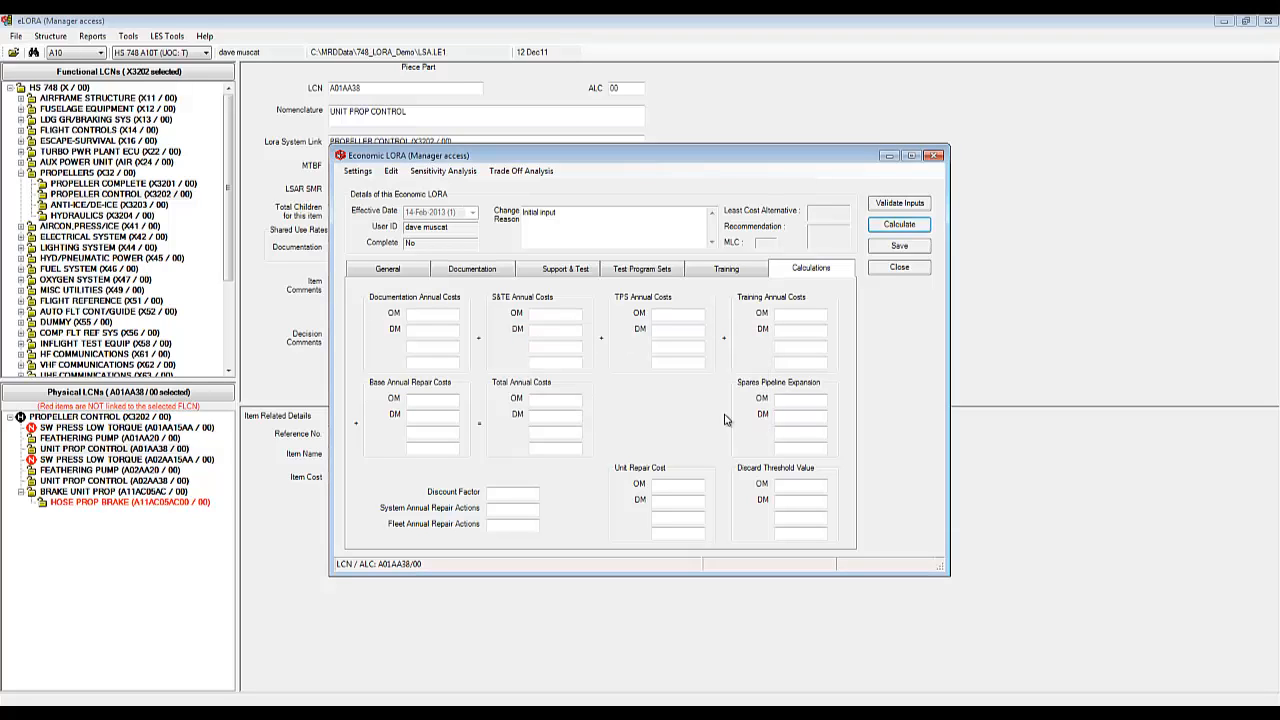
pyautogui.click(911, 229)
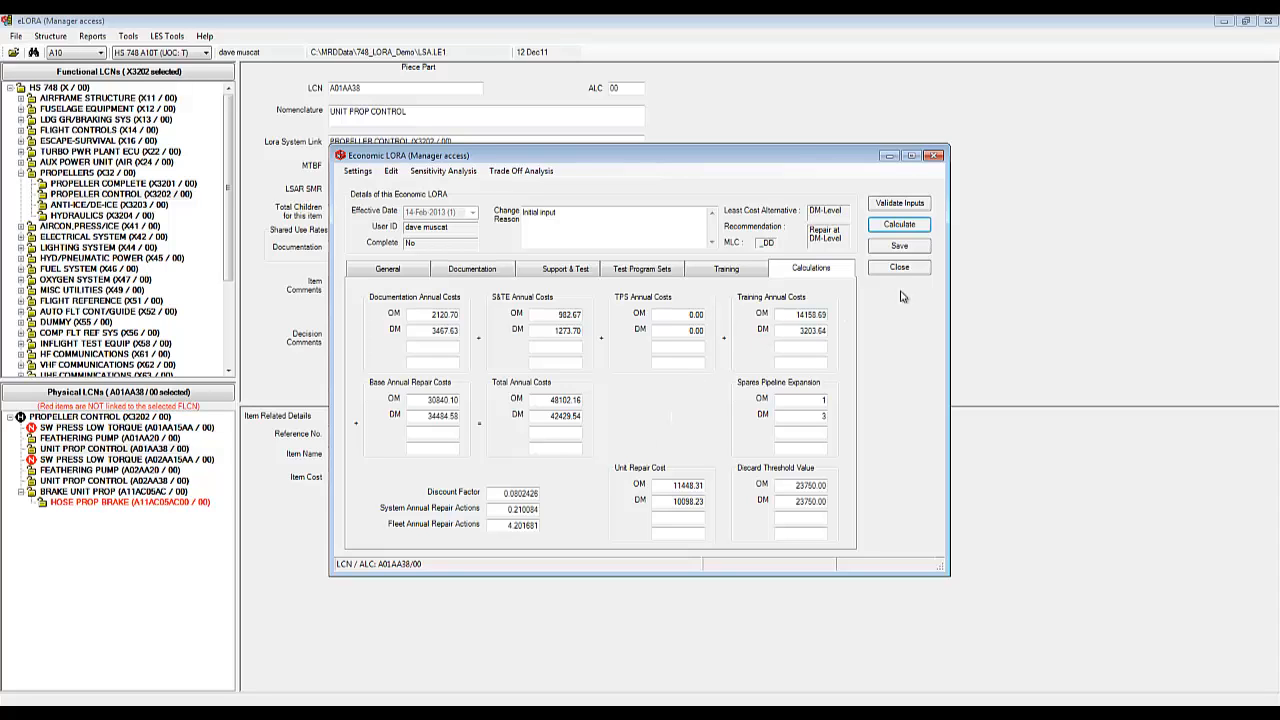
# Step: Save the UNIT PROP CONTROL economic LORA, confirming it complete and acknowledging the messages
pyautogui.click(900, 246)
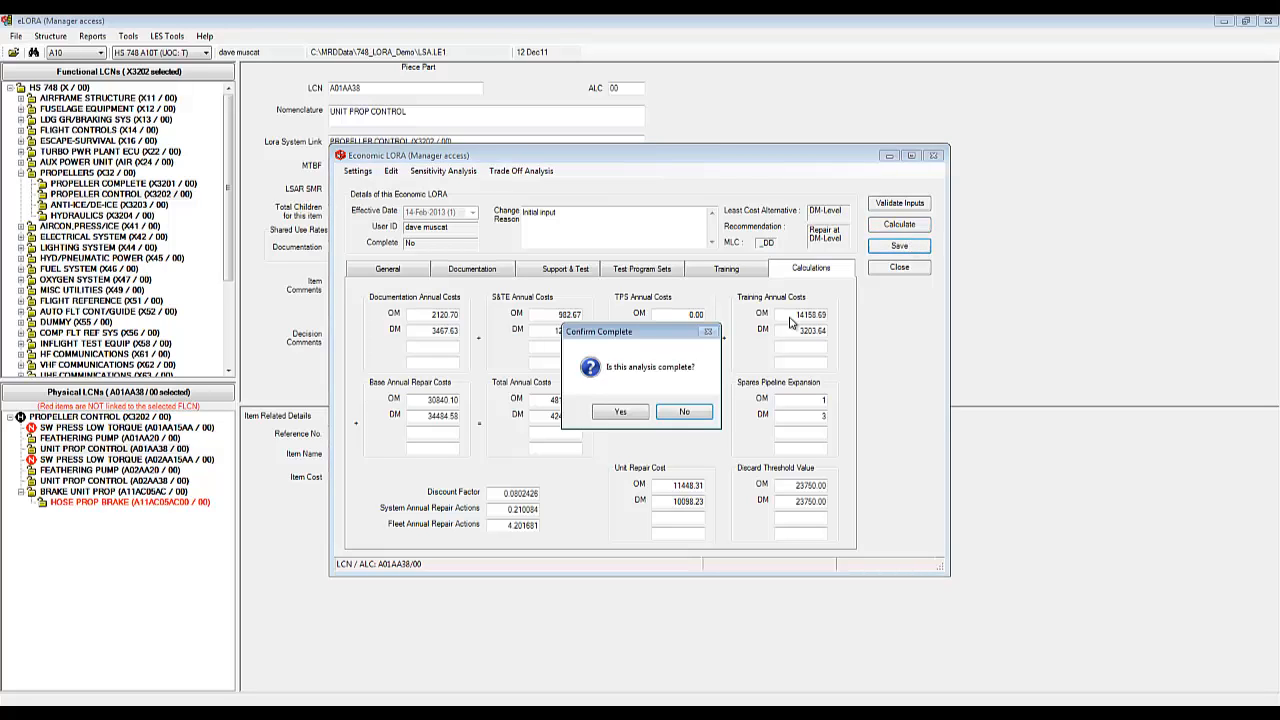
pyautogui.click(630, 416)
pyautogui.click(682, 412)
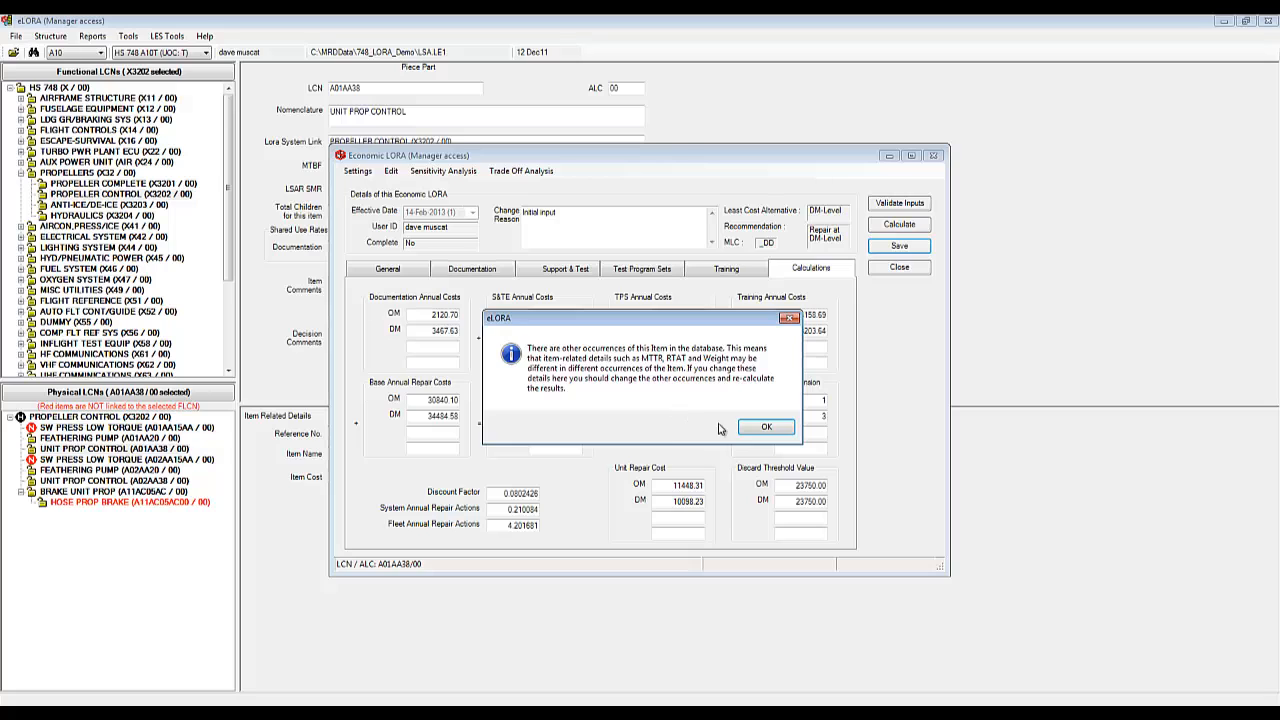
pyautogui.click(768, 430)
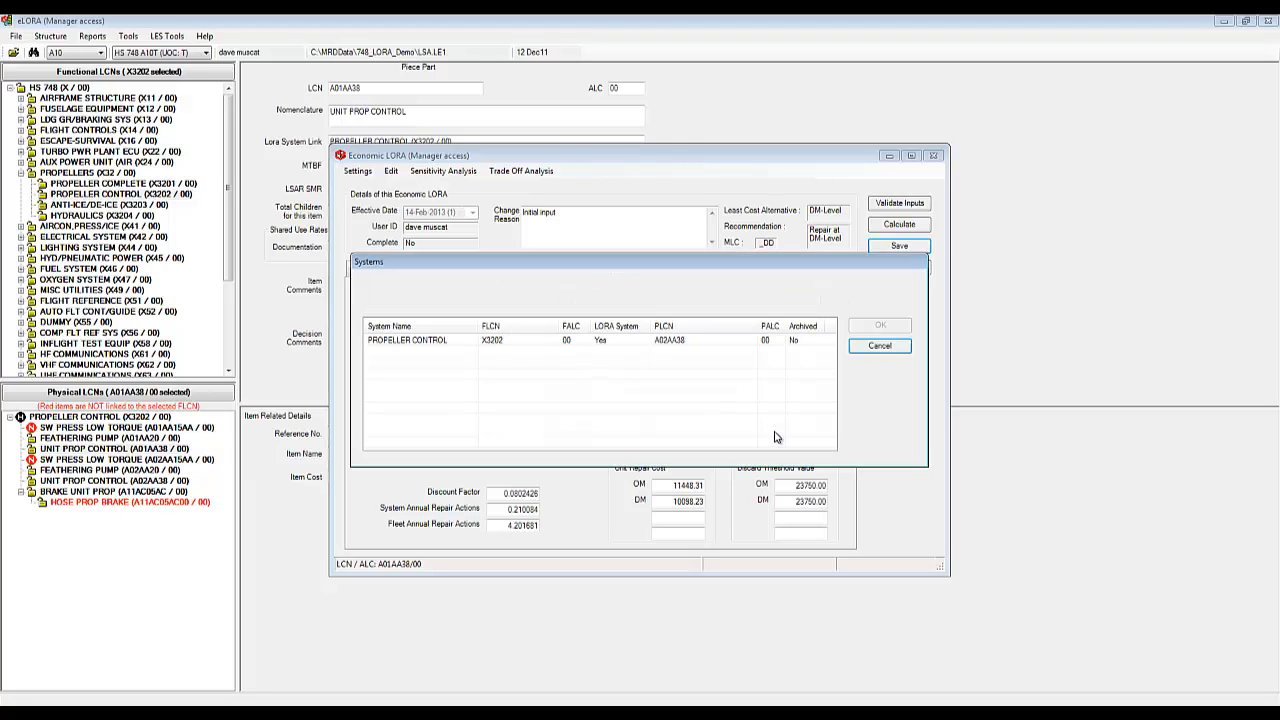
# Step: Close the Systems and Perform LORA windows and display the FEATHERING PUMP A01AA20 record
pyautogui.click(880, 346)
pyautogui.click(903, 267)
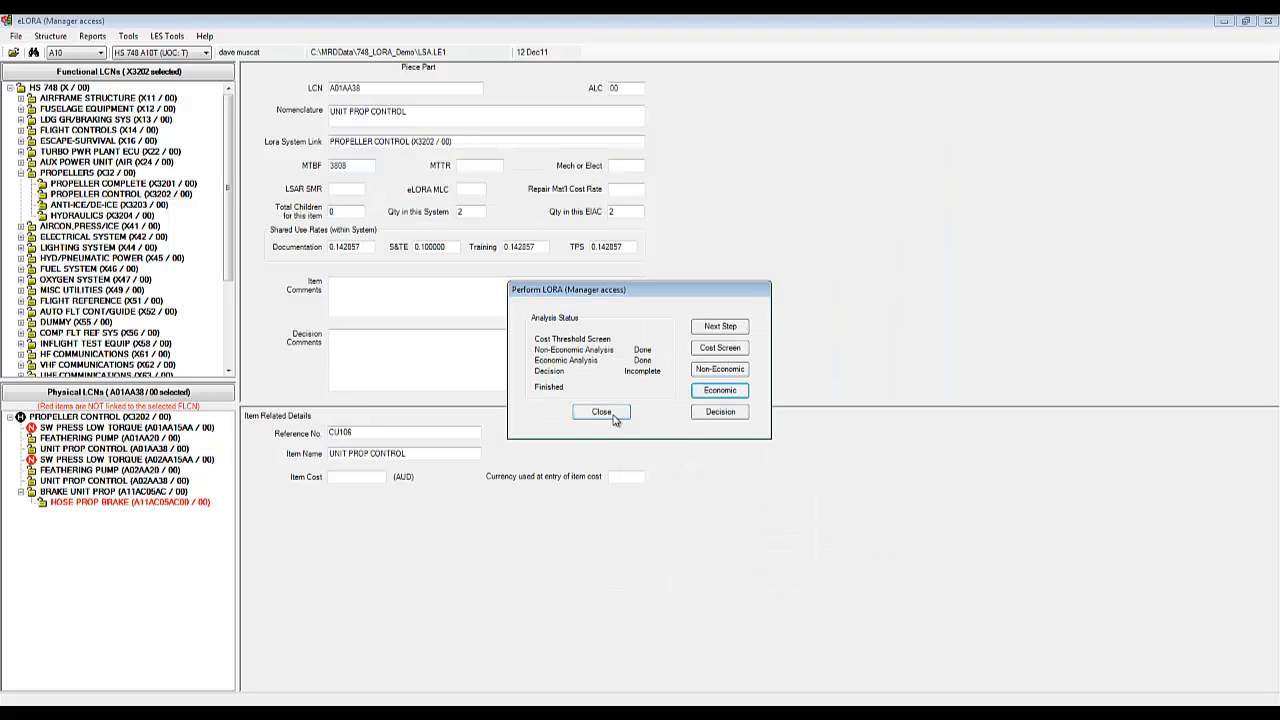
pyautogui.click(614, 418)
pyautogui.click(97, 441)
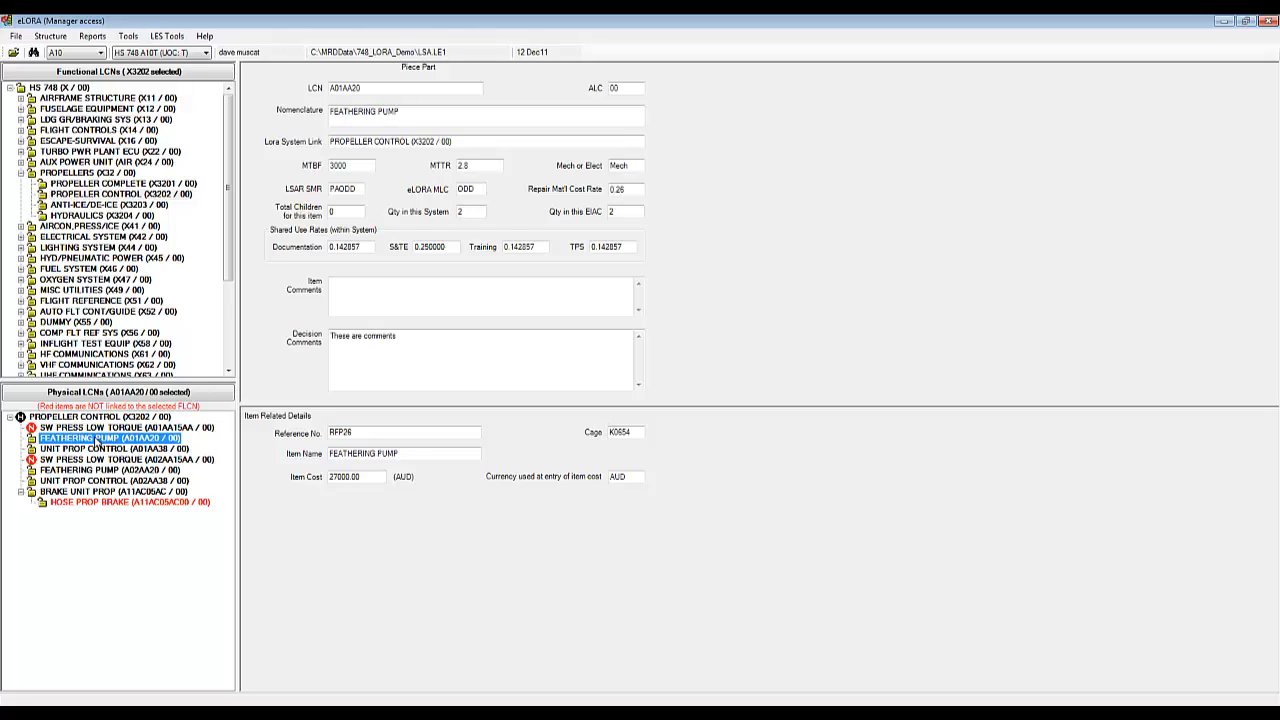
# Step: Start Perform LORA for FEATHERING PUMP and confirm re-running its Economic Analysis step
pyautogui.rightClick(97, 441)
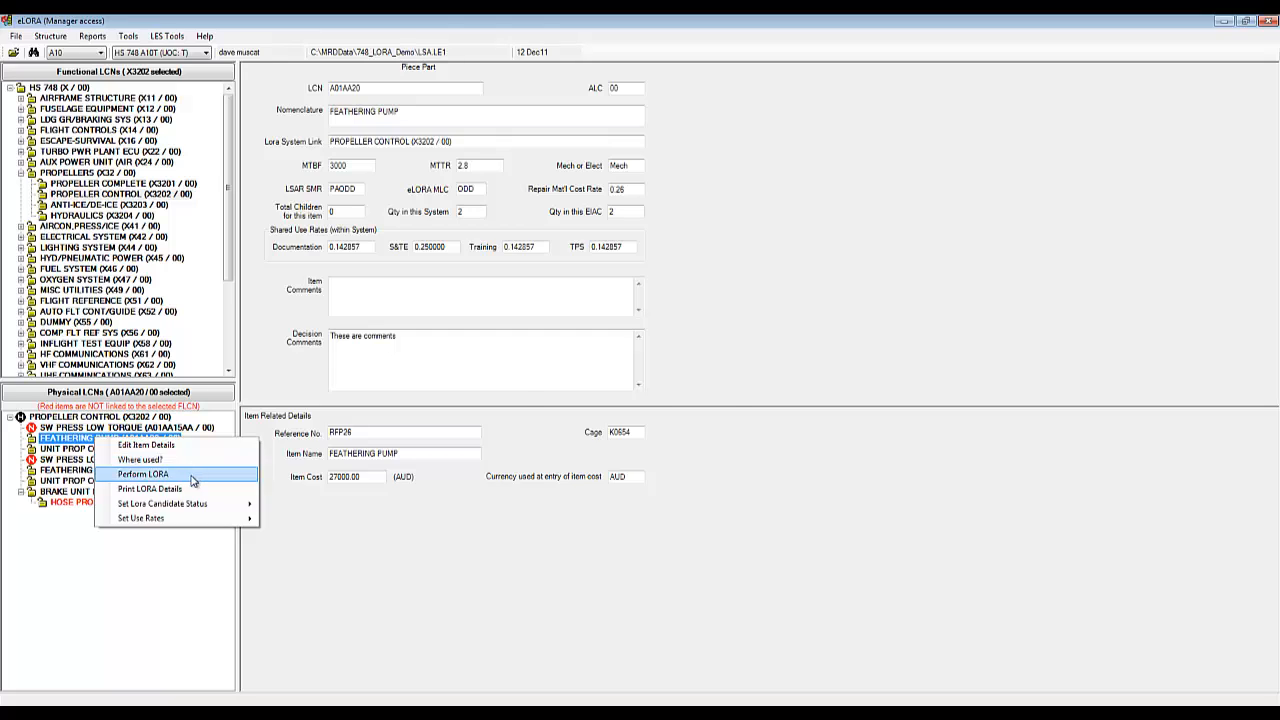
pyautogui.click(194, 474)
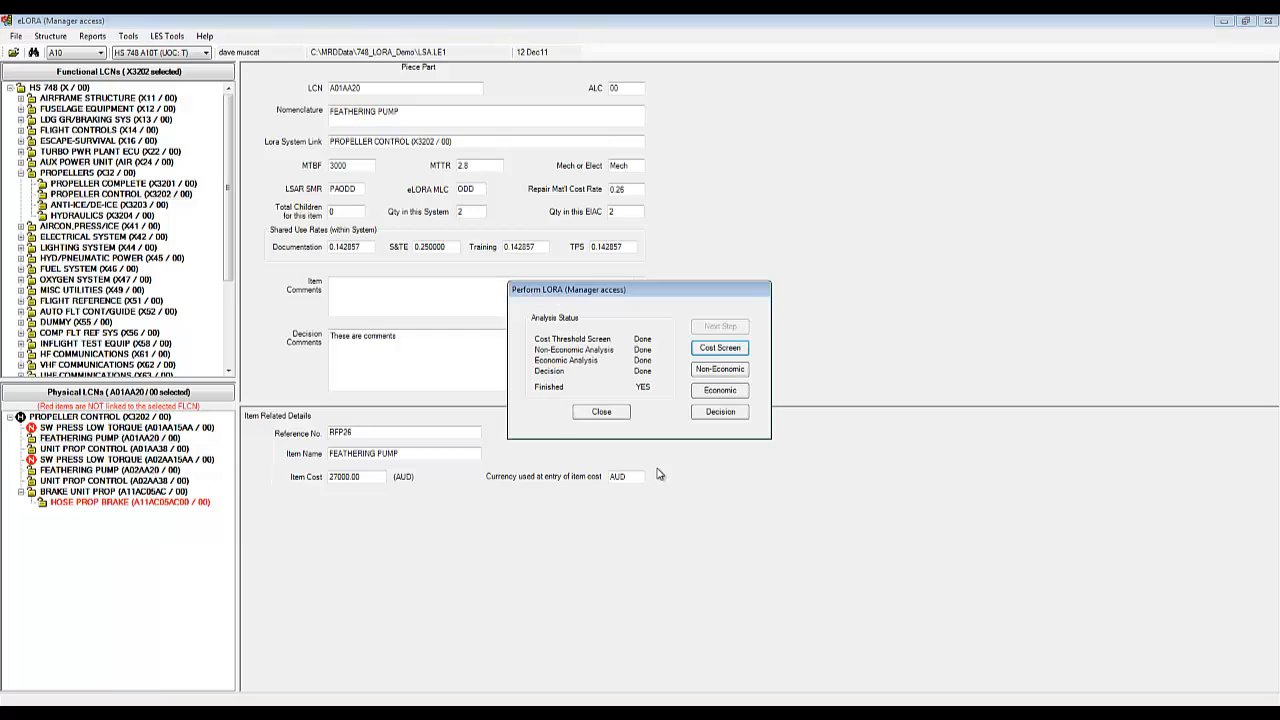
pyautogui.click(722, 393)
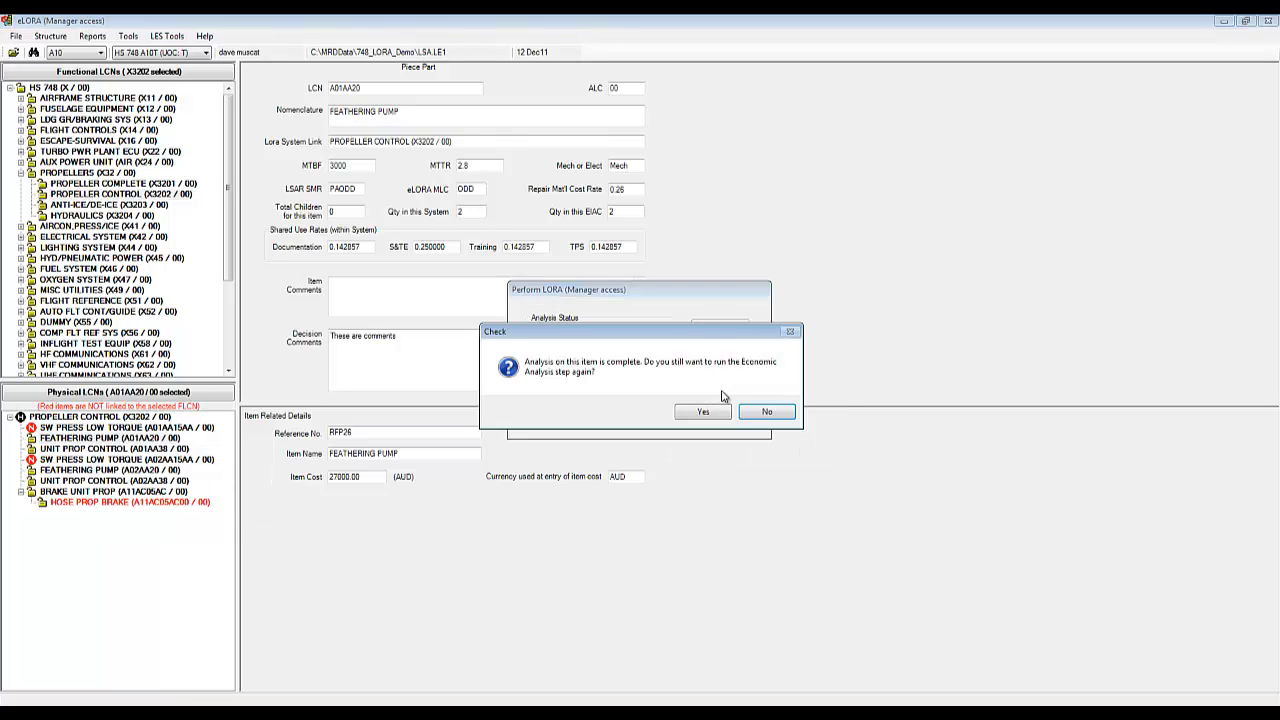
pyautogui.click(711, 414)
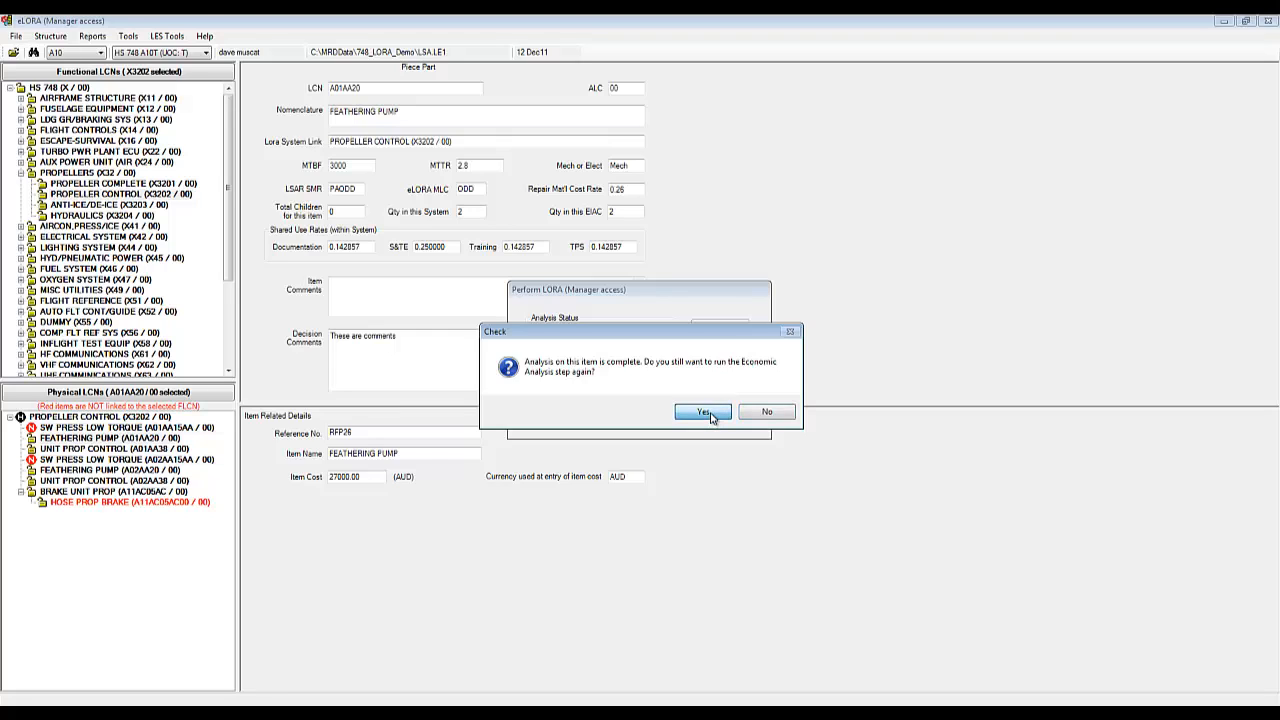